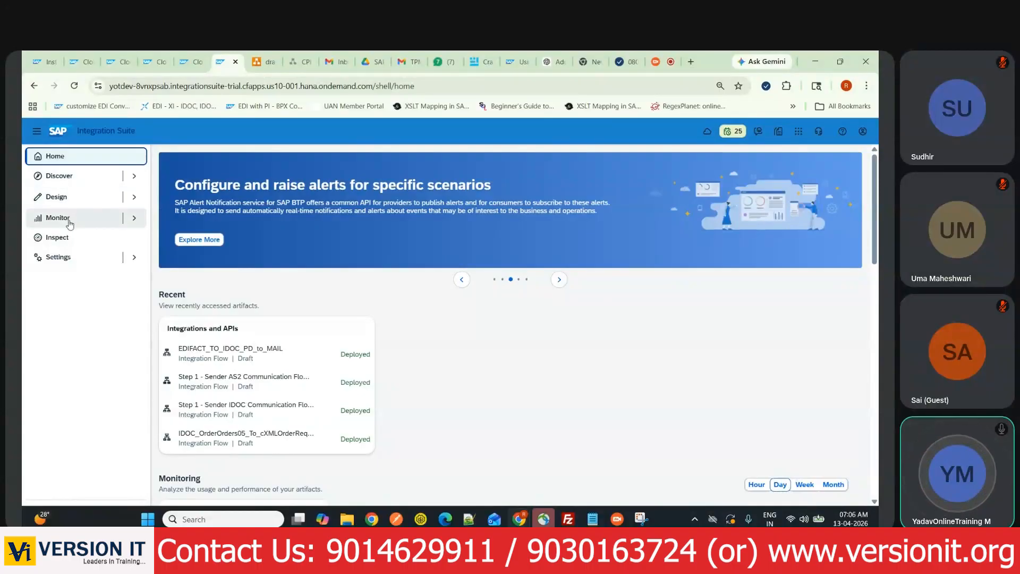
Expand Design to list Integrations and APIs, B2B Scenarios, MIGs and MAGs, then return Home
click(75, 199)
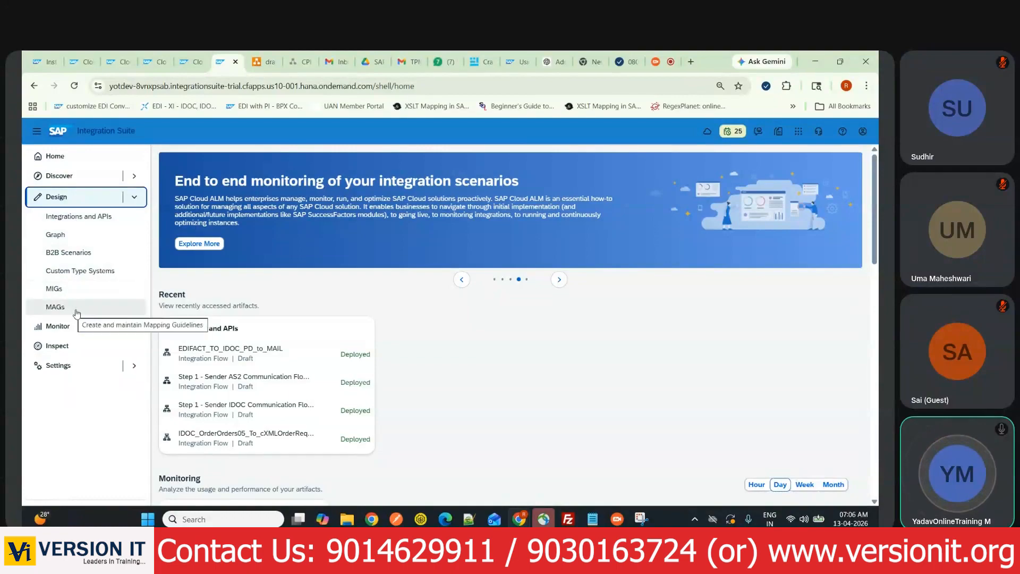
click(55, 157)
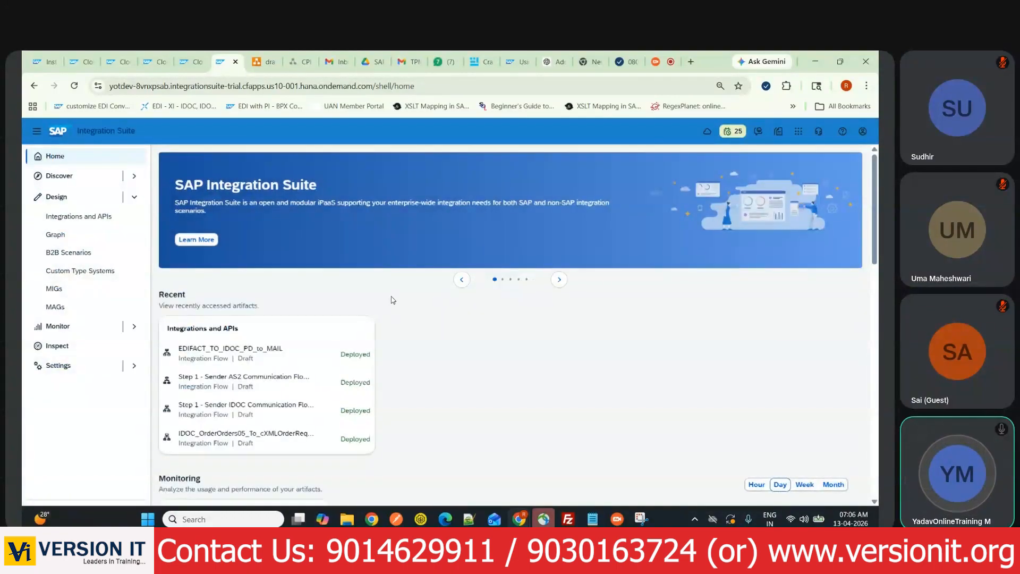
scroll(392, 301, down, 3)
Highlight Cloud Integration, API Management, Trading Partner Management, Integration Advisor and Migration Assessment in the capability cards
scroll(393, 301, down, 4)
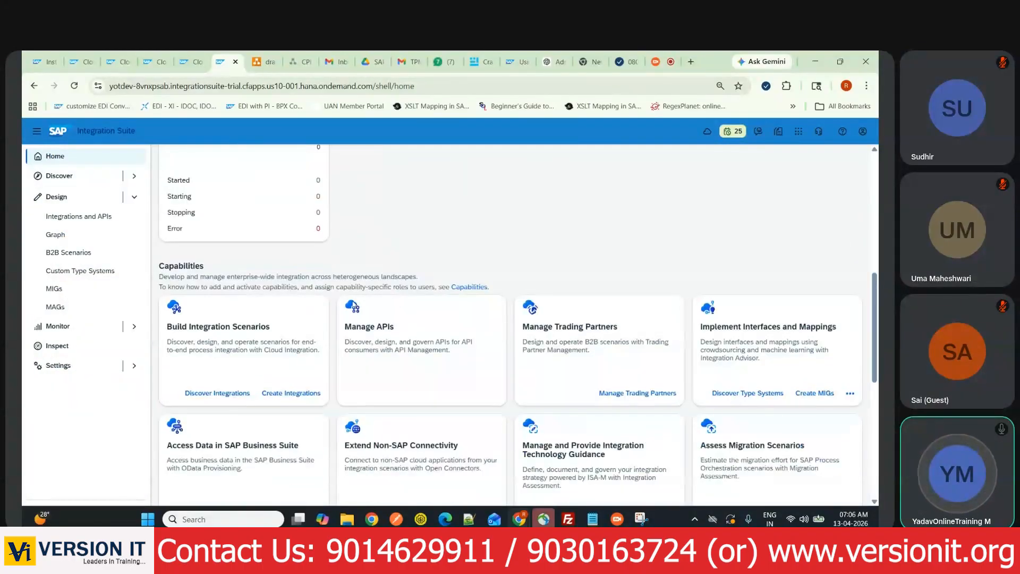
double_click(181, 267)
drag(266, 351, 315, 351)
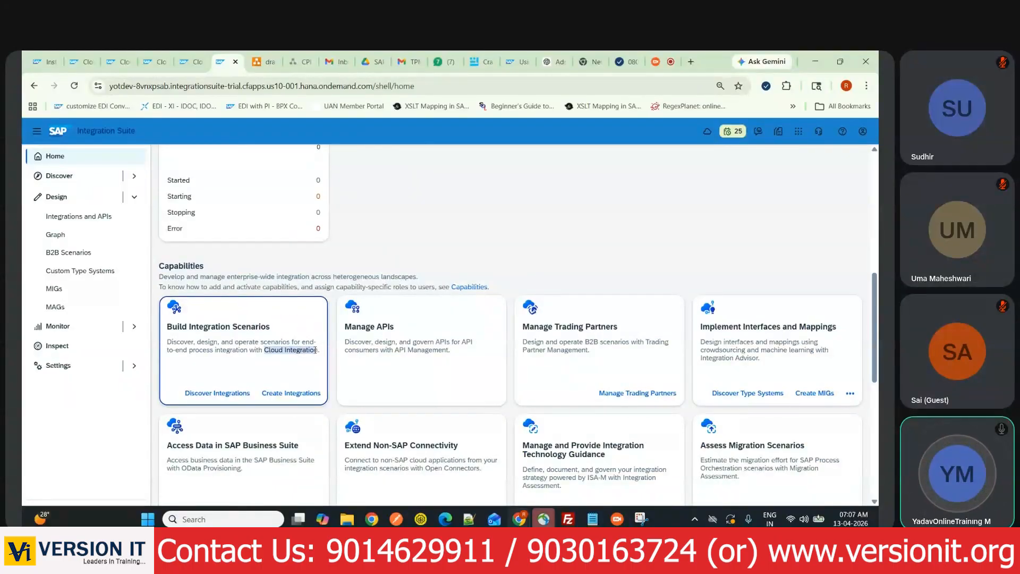
drag(315, 348, 318, 343)
drag(395, 350, 454, 353)
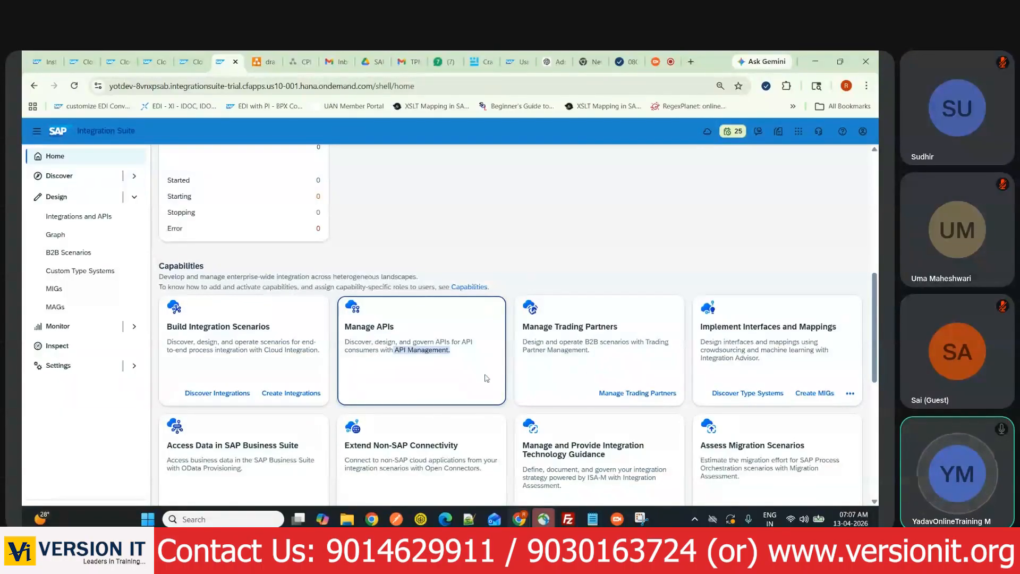
drag(646, 342, 685, 365)
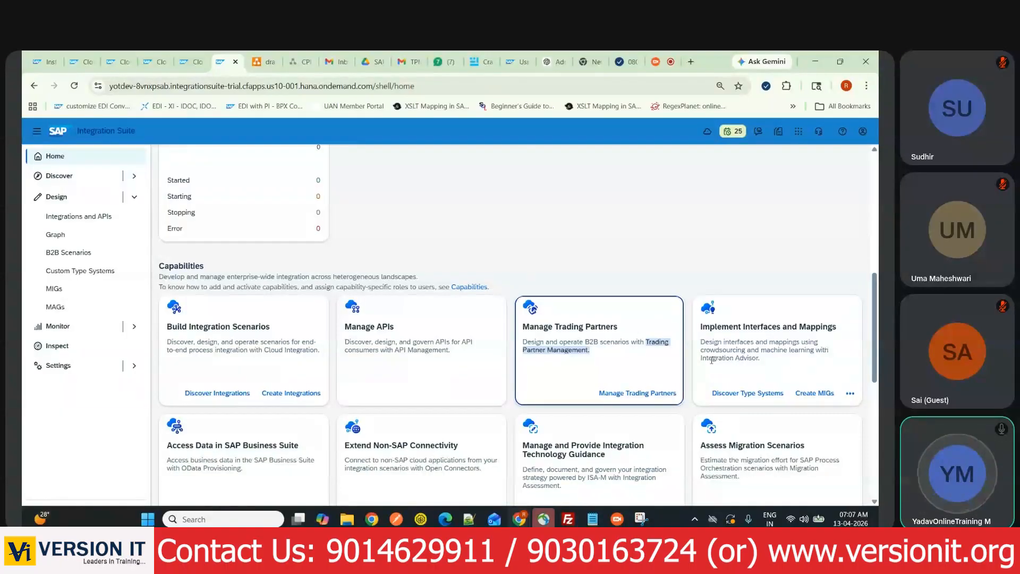
drag(713, 360, 767, 359)
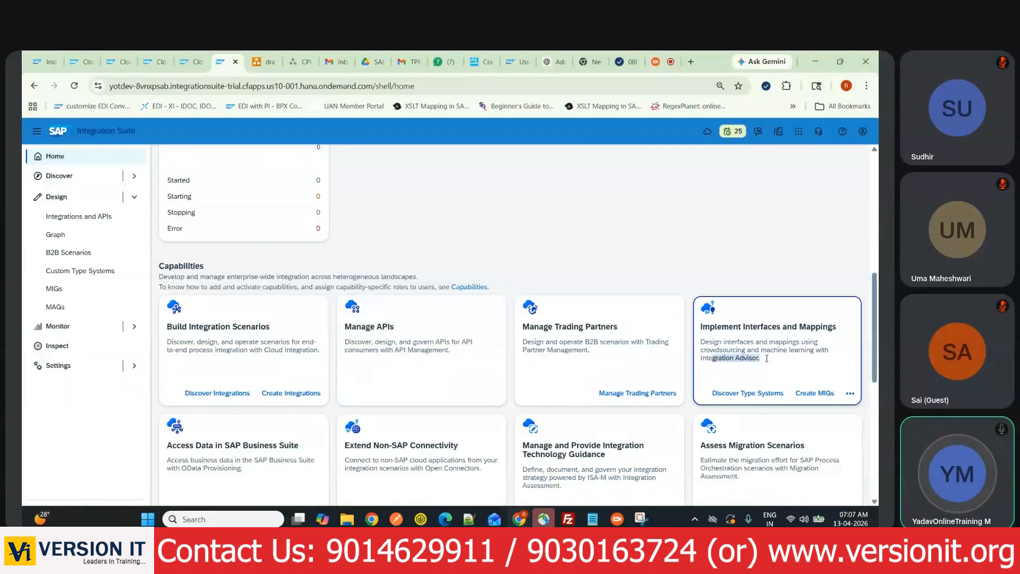
click(766, 358)
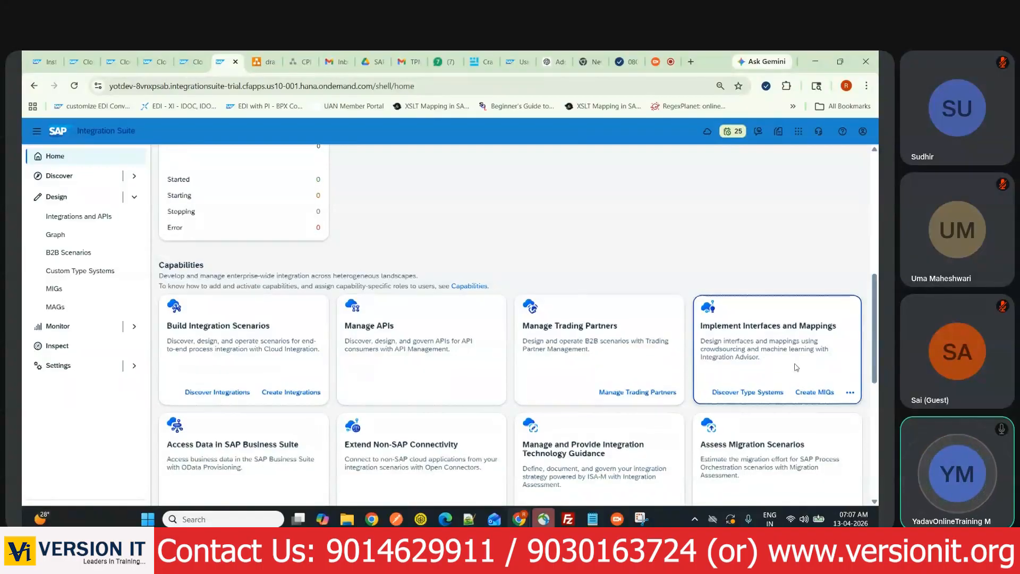
scroll(797, 367, down, 1)
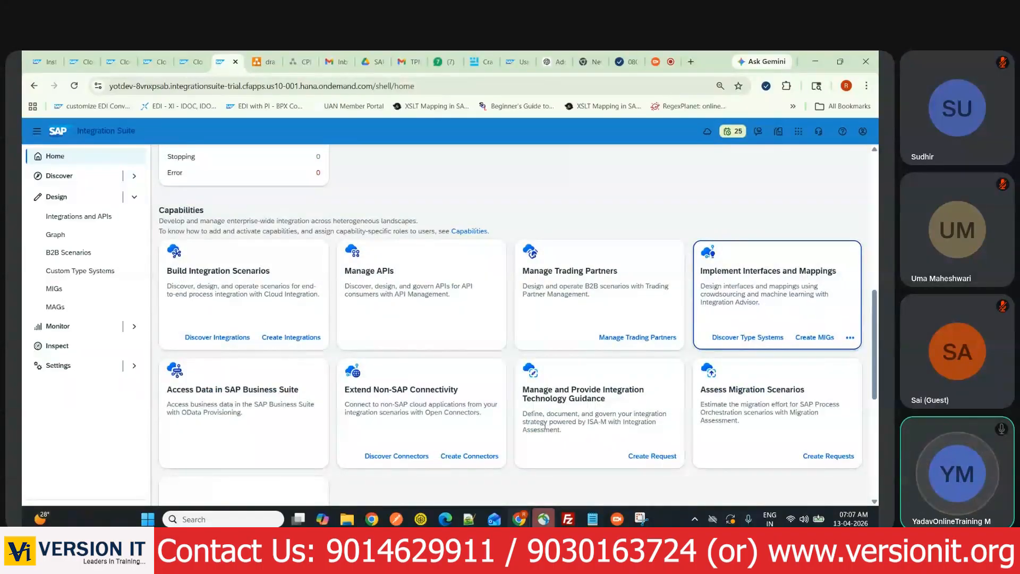
drag(789, 412, 806, 421)
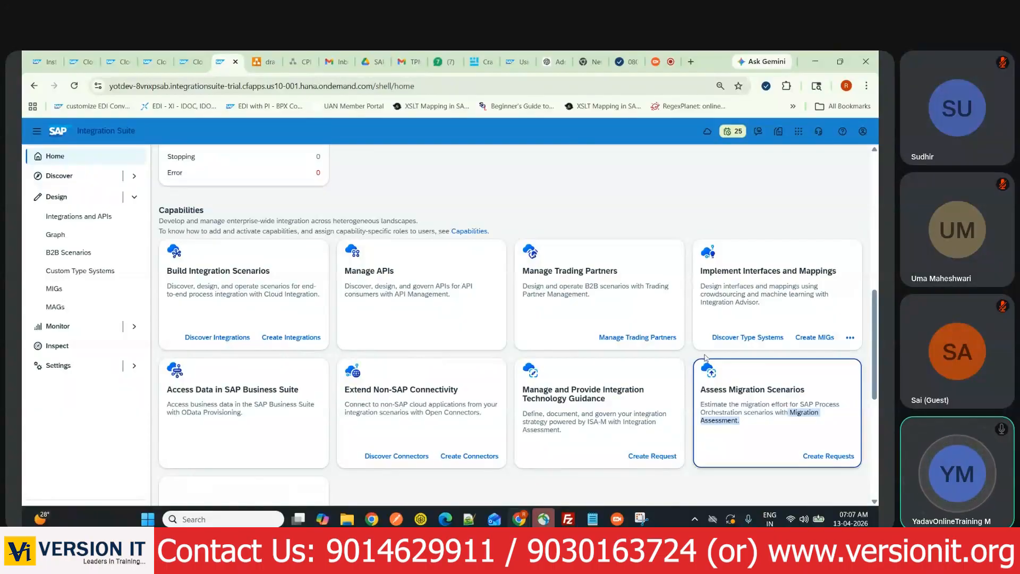
click(772, 431)
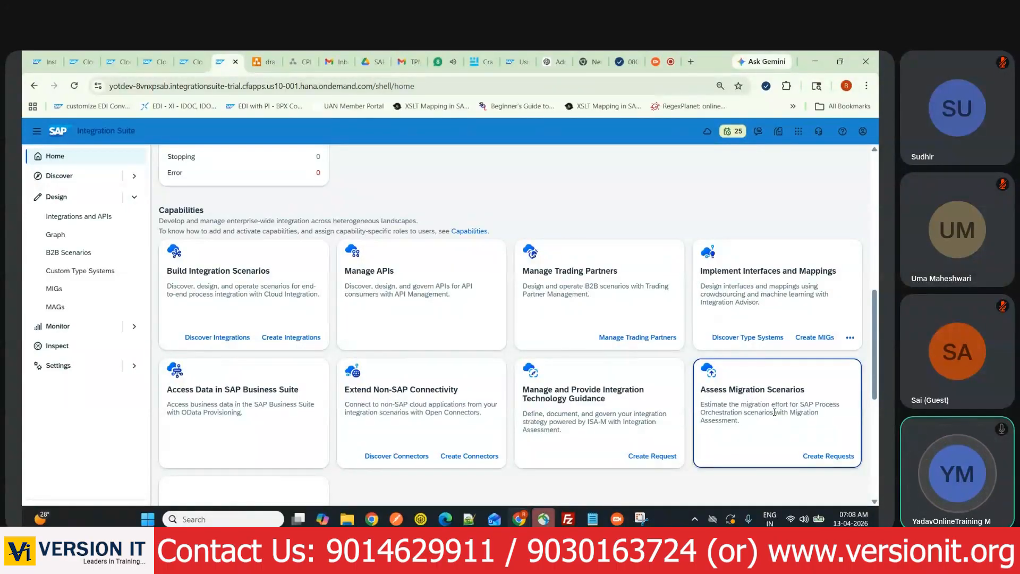
drag(707, 404, 759, 431)
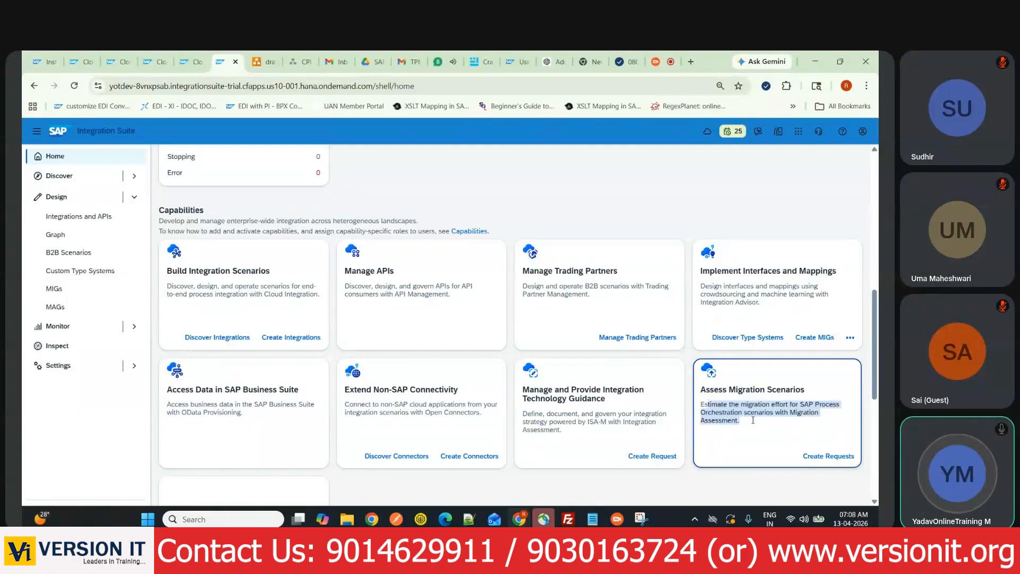
click(767, 436)
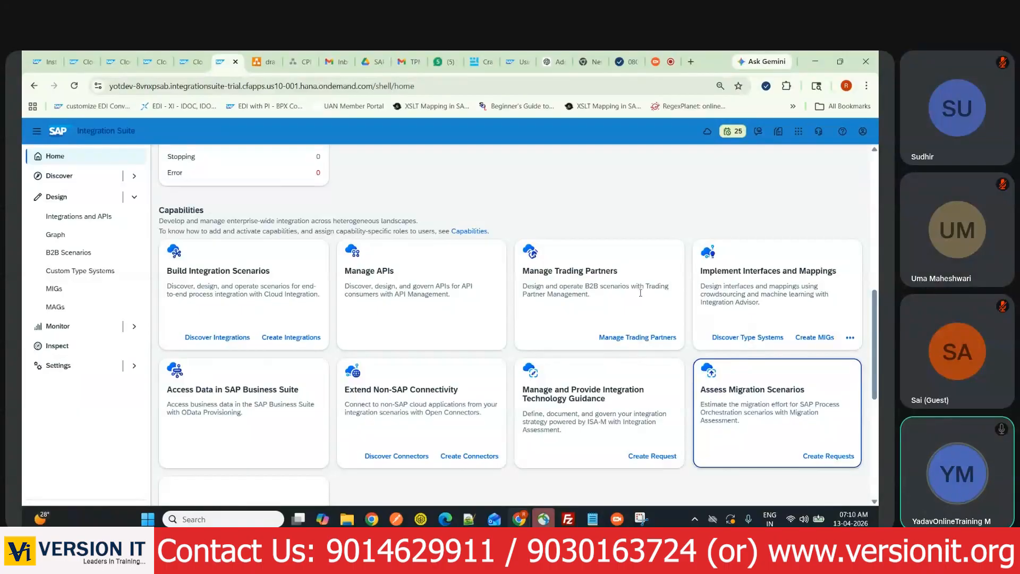
drag(585, 287, 598, 287)
click(598, 306)
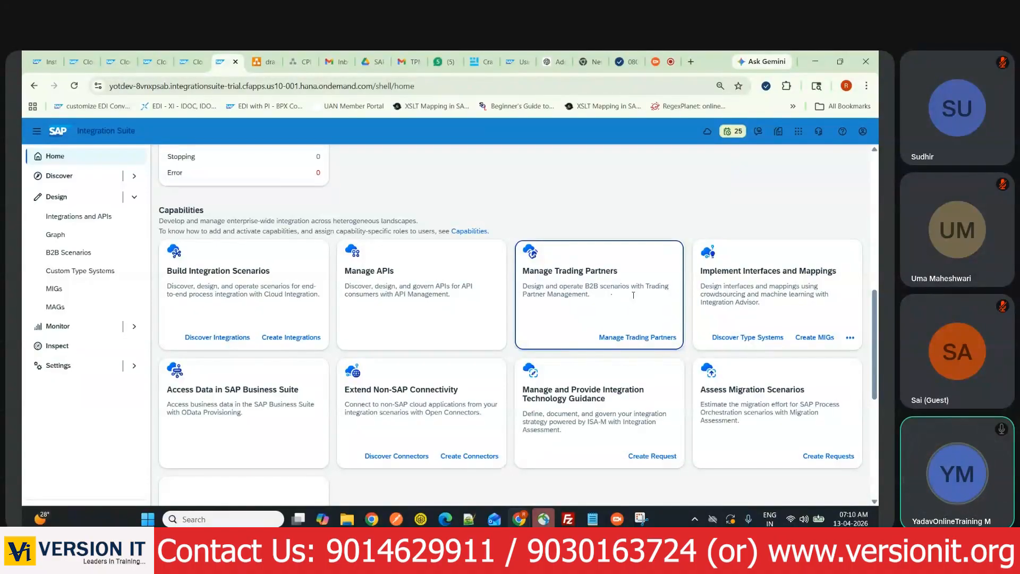
drag(647, 284, 657, 296)
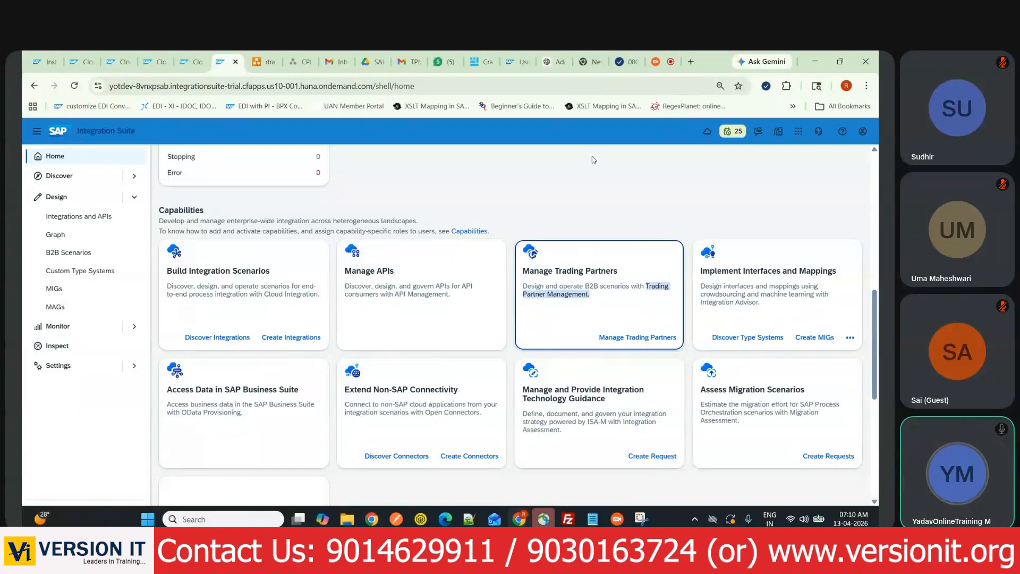
Show the AS2_ORDERS_Working request and highlight its 13-line EDIFACT ORDERS body
click(628, 62)
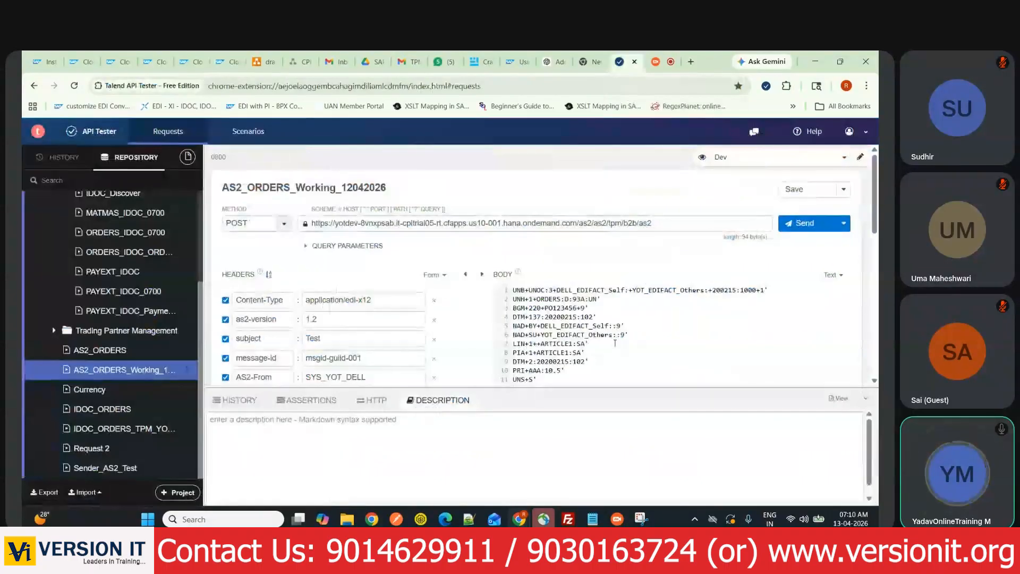
scroll(623, 343, down, 1)
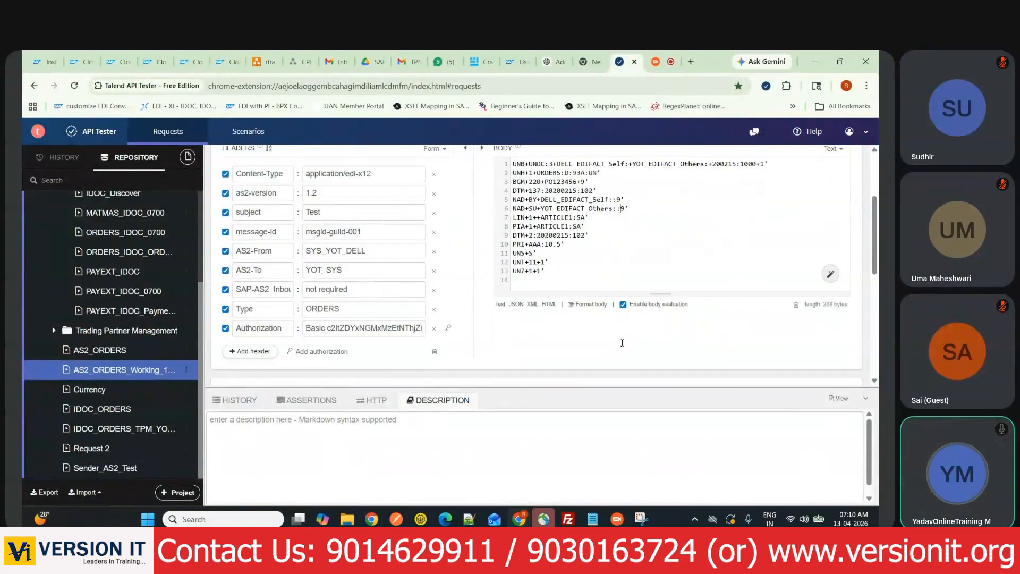
drag(551, 341, 503, 237)
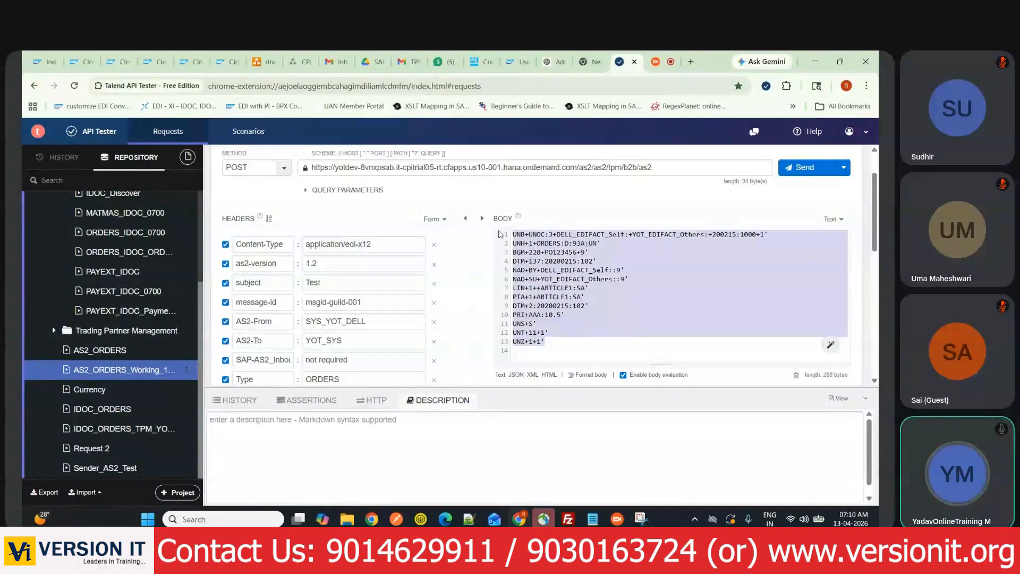
click(611, 298)
drag(545, 342, 514, 234)
click(564, 330)
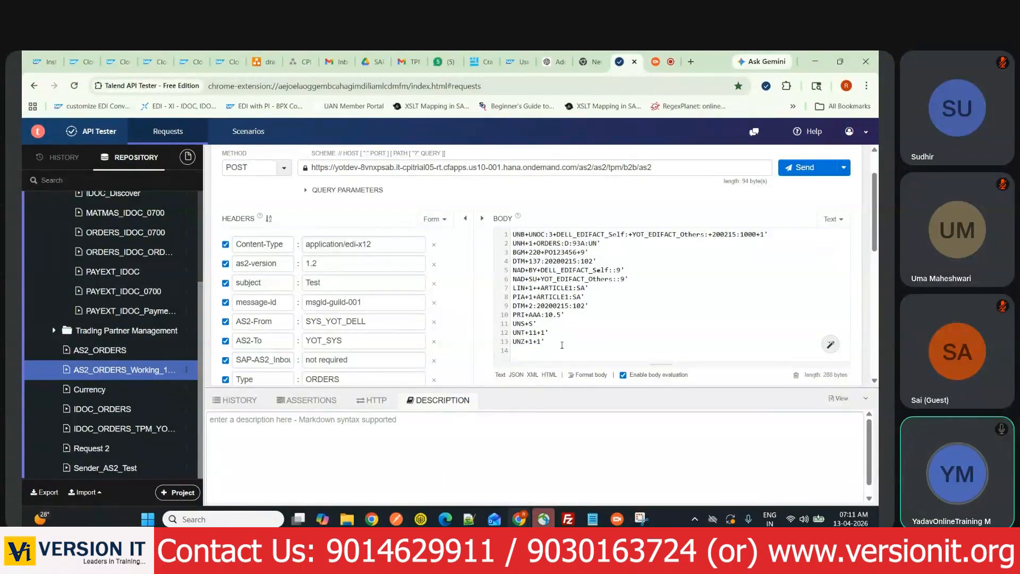
drag(563, 344, 511, 234)
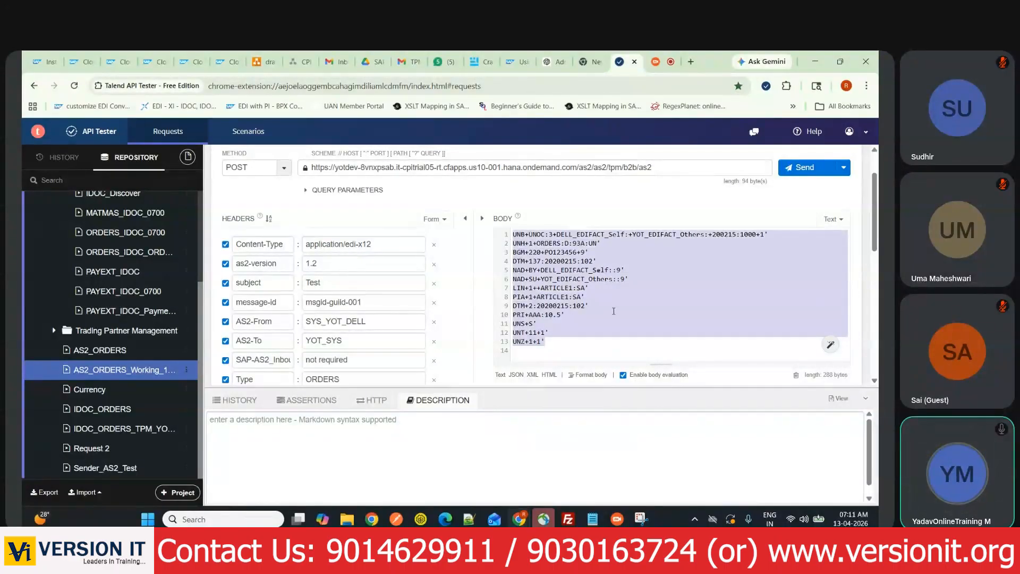
scroll(611, 330, down, 1)
scroll(593, 334, up, 1)
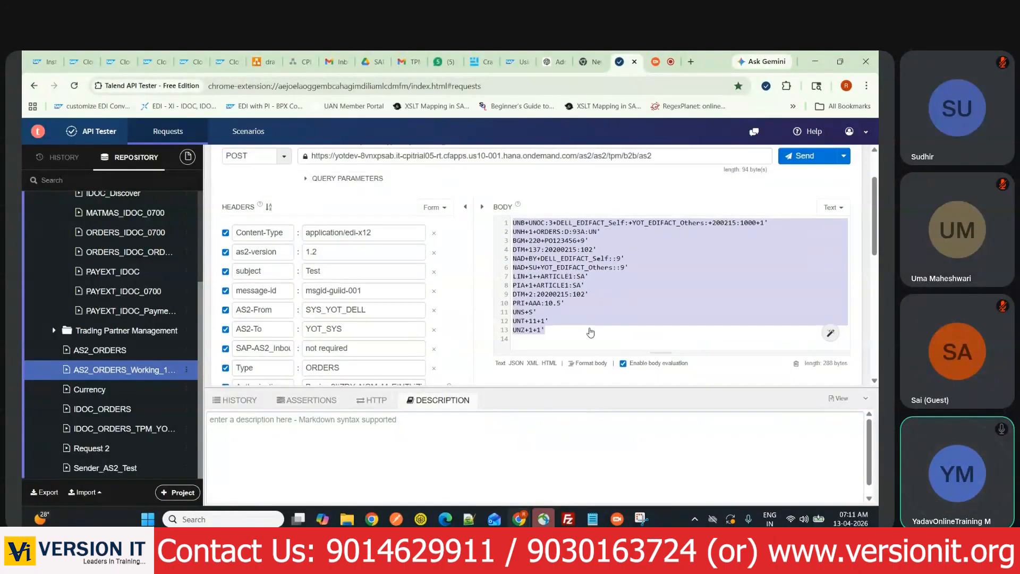
click(556, 343)
drag(556, 343, 507, 234)
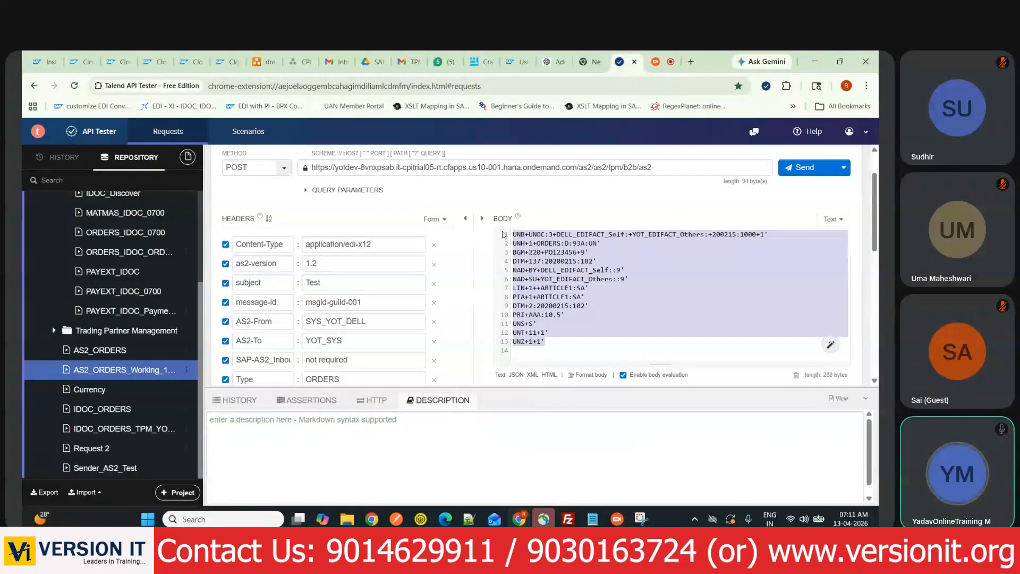
click(562, 326)
drag(564, 343, 502, 237)
click(625, 270)
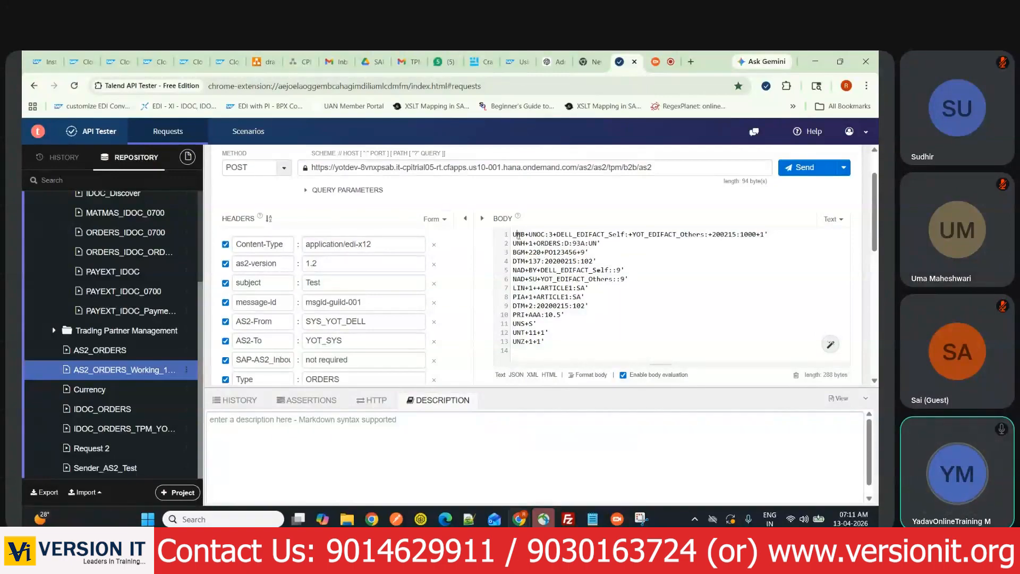
Point out the UNB interchange header, ORDERS message type and version 93 in the body
drag(518, 234, 639, 236)
click(628, 246)
drag(536, 244, 566, 244)
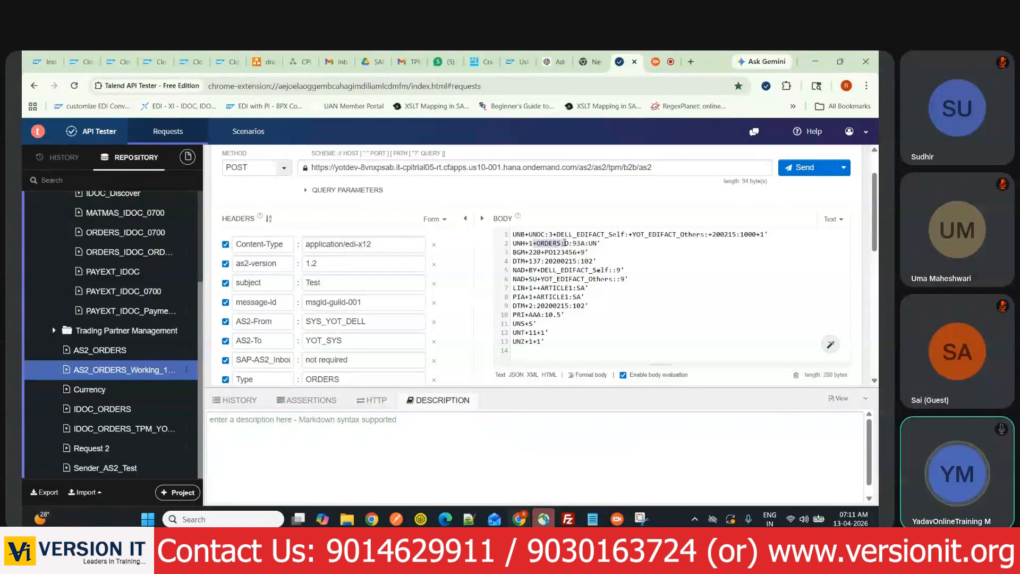
click(606, 254)
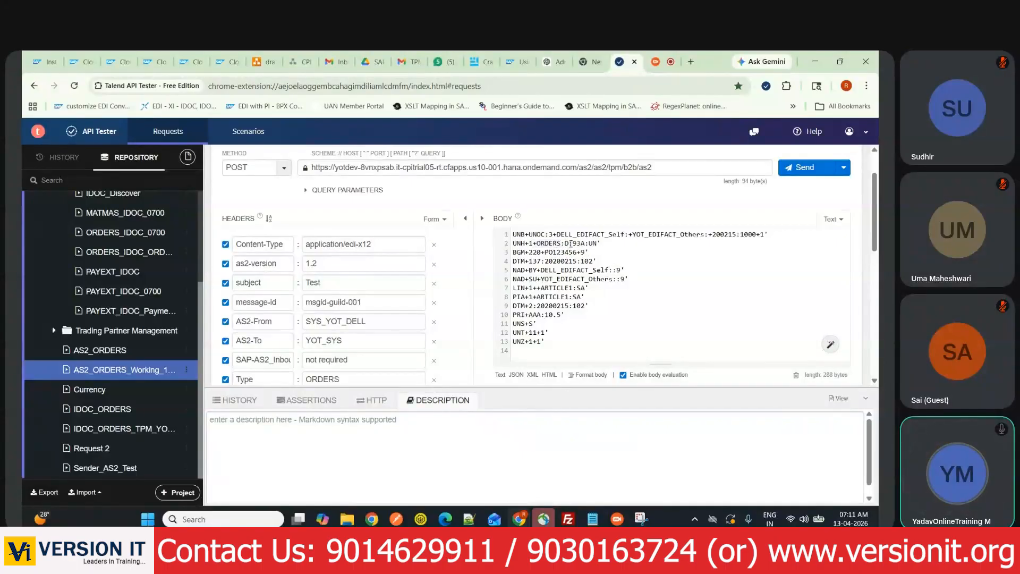
drag(574, 243, 583, 246)
drag(546, 356, 507, 216)
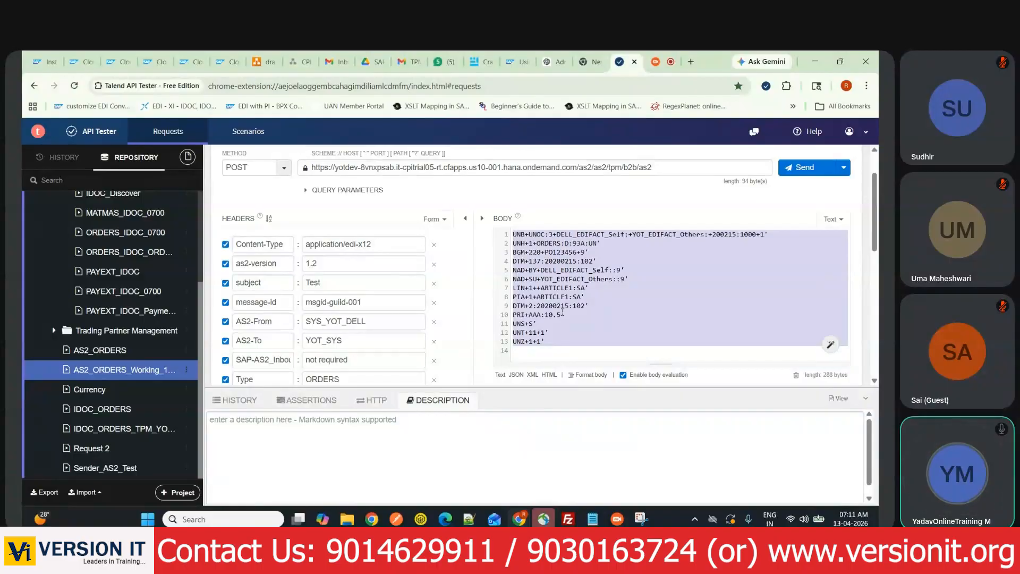
click(579, 315)
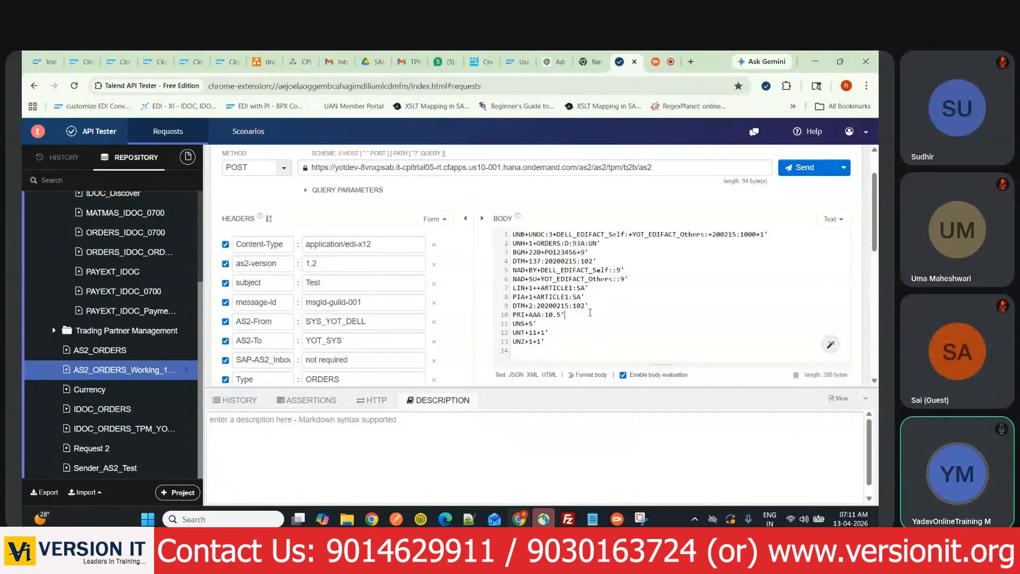
Glance at the Downloads folder, then bring up the Trading Partner Management diagram in diagrams.net
key(alt+Tab)
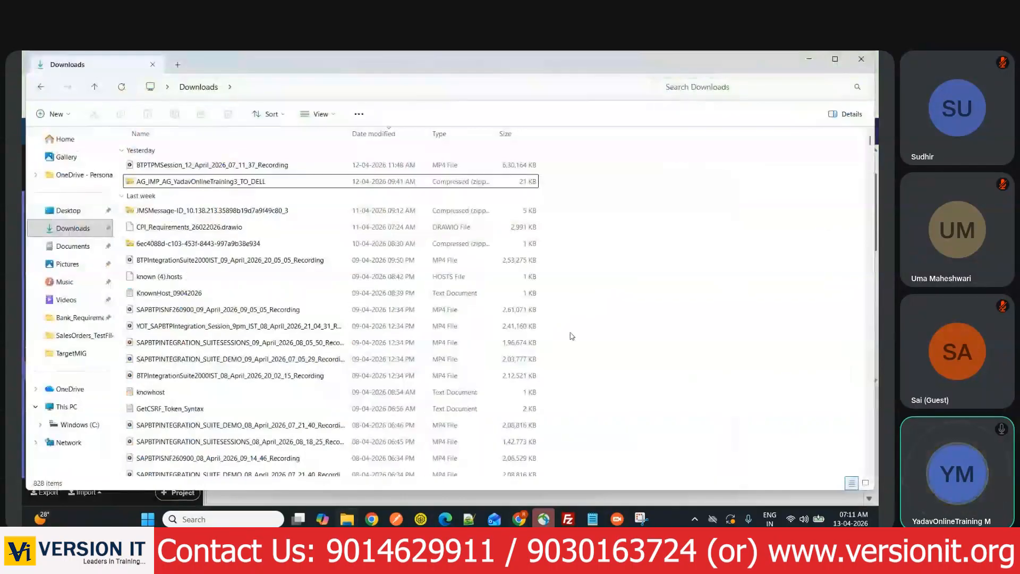
key(alt+Tab)
click(296, 62)
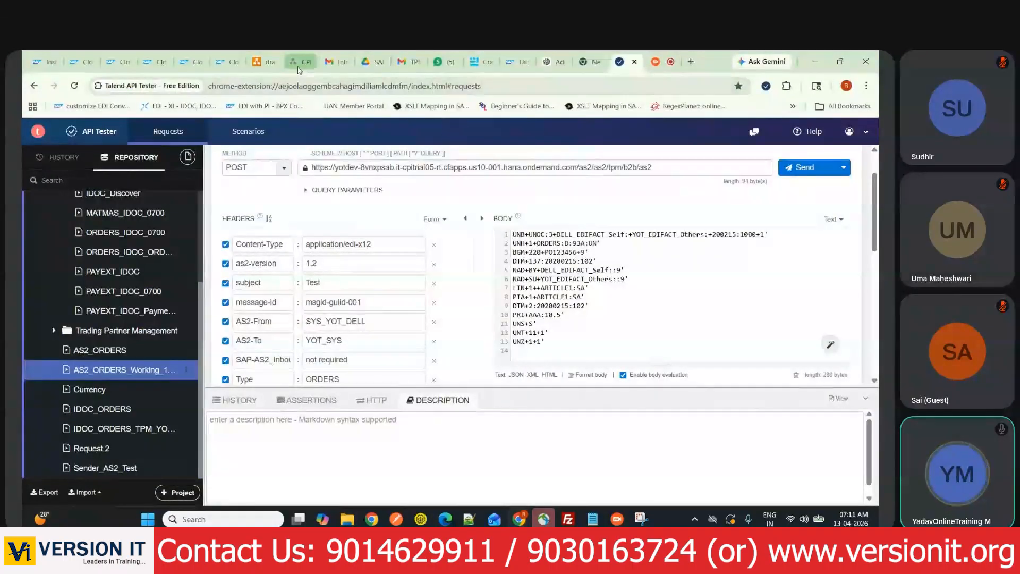
scroll(426, 245, up, 2)
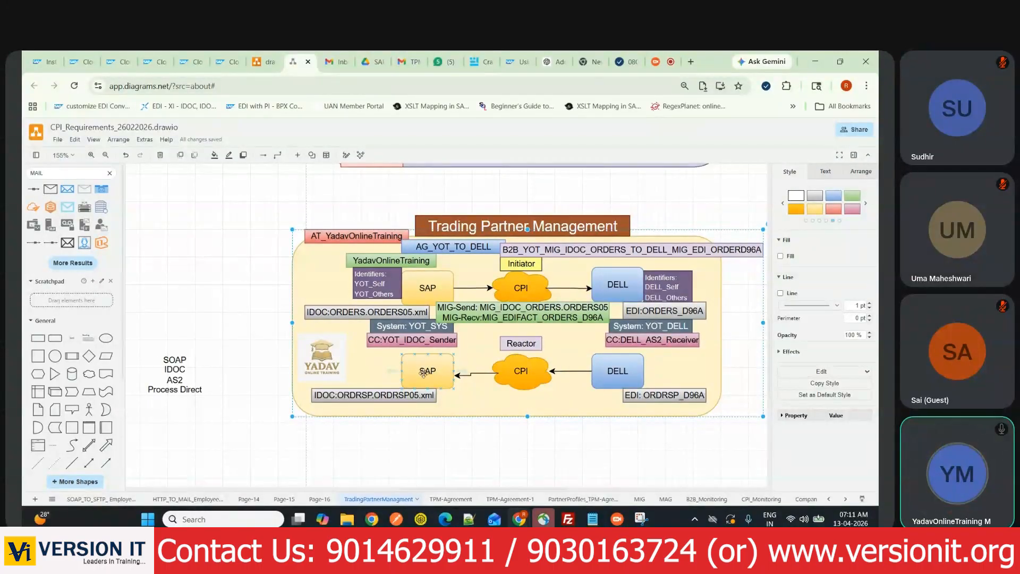
Deselect the diagram's container and return to the AS2 ORDERS request in Talend API Tester
click(464, 439)
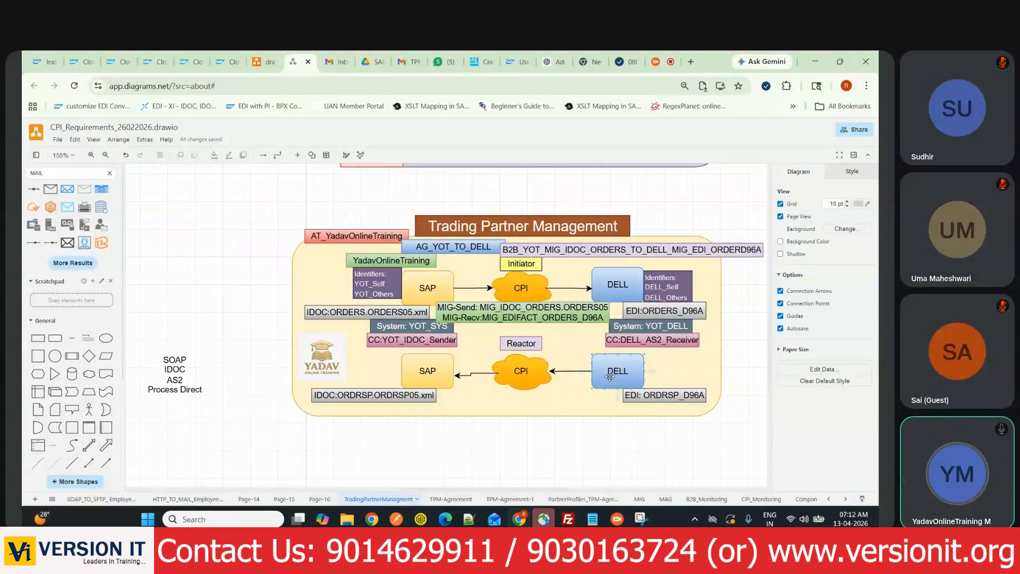
key(alt+Tab)
key(alt+Tab)
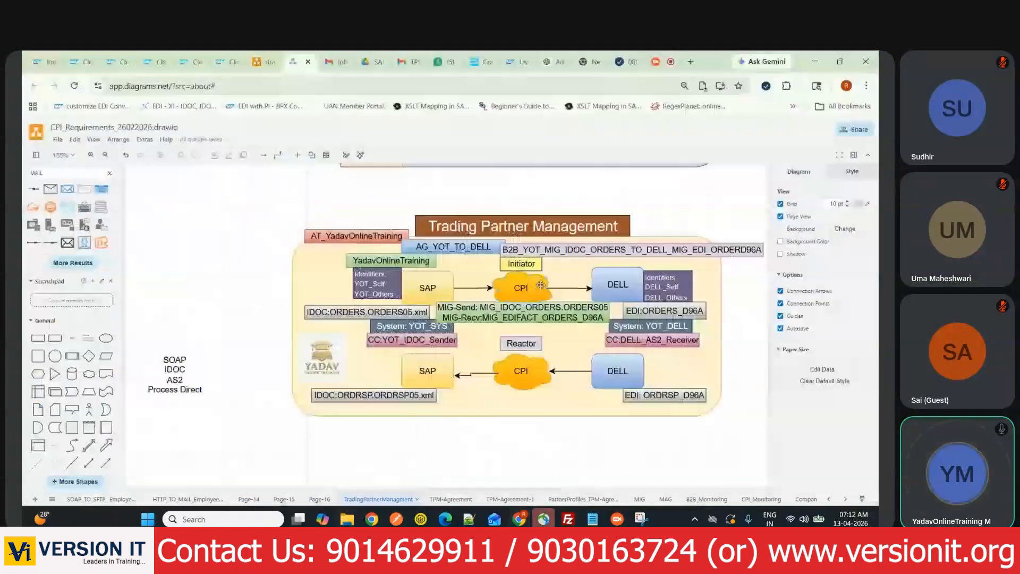
click(622, 61)
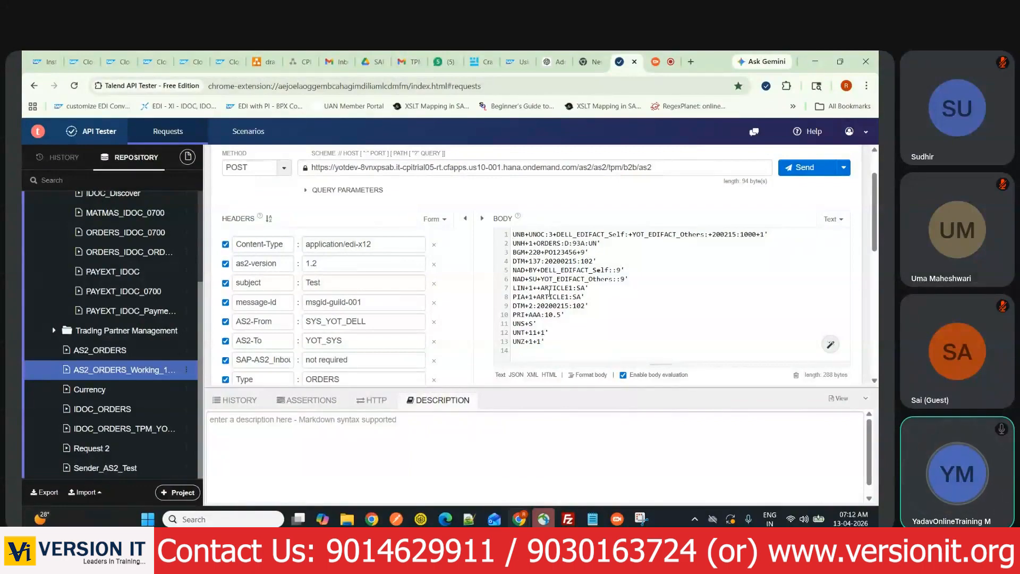
Highlight sender identifier DELL_EDIFACT_Self on body line 1, then switch to Trading Partner Management
key(alt+Tab)
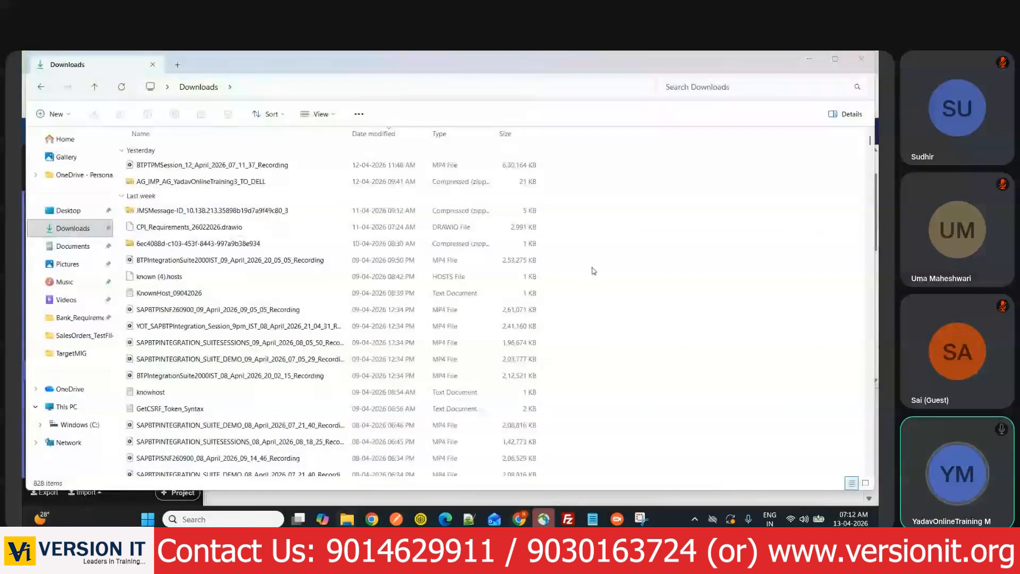
key(alt+Tab)
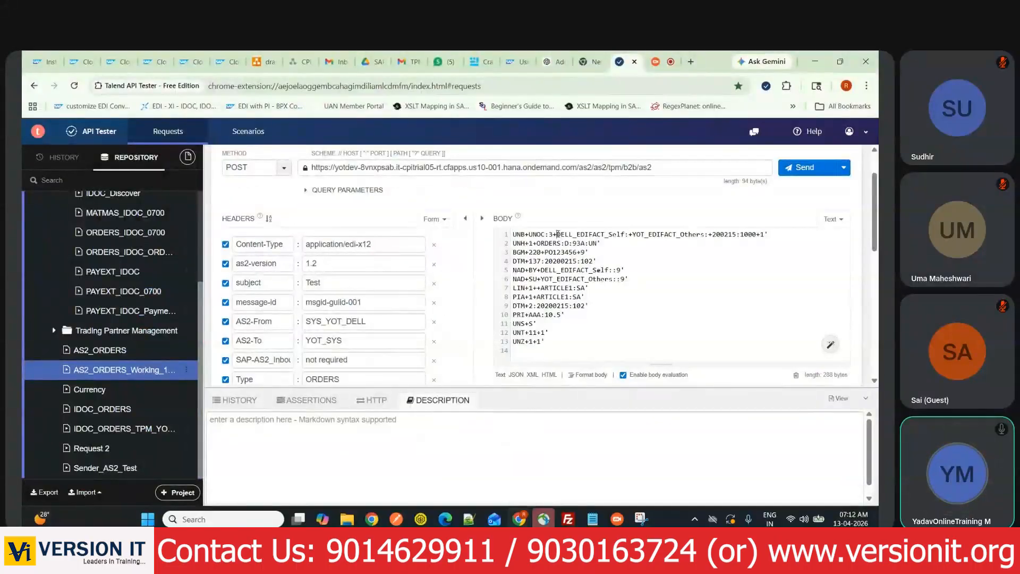
drag(559, 234, 702, 234)
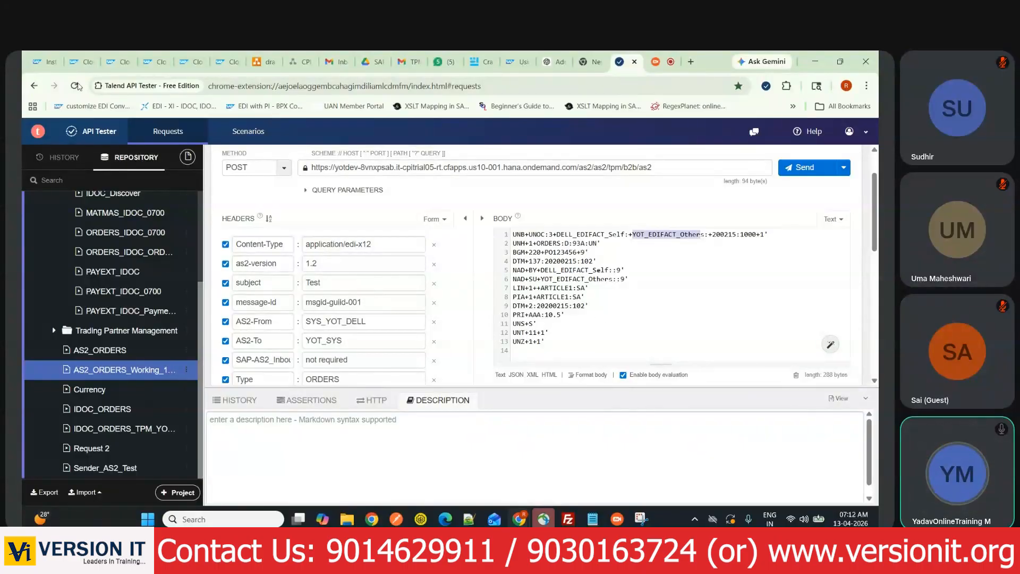
click(111, 62)
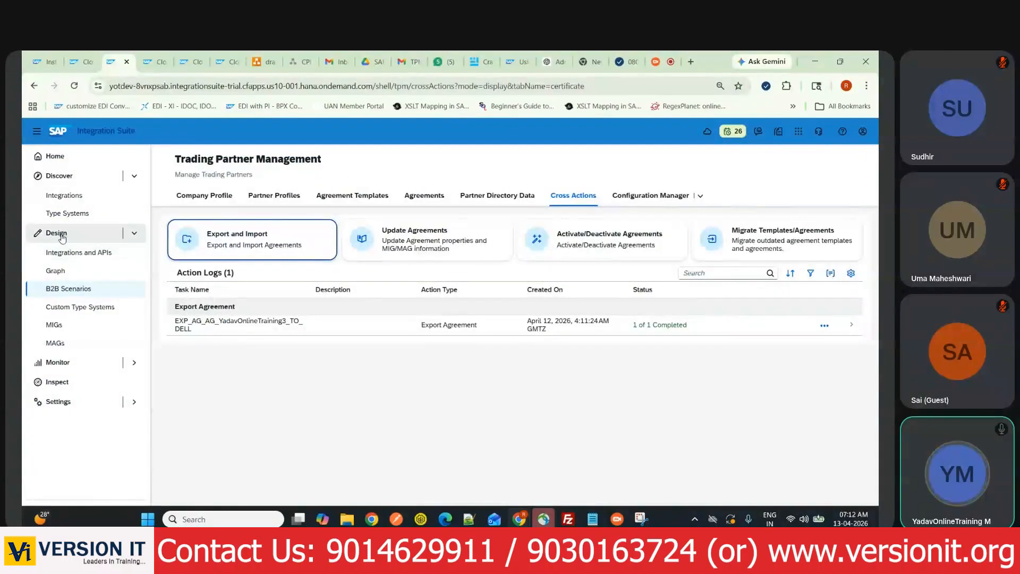
Open the YadavOnlineTraining company profile under B2B Scenarios and widen its detail pane
click(58, 290)
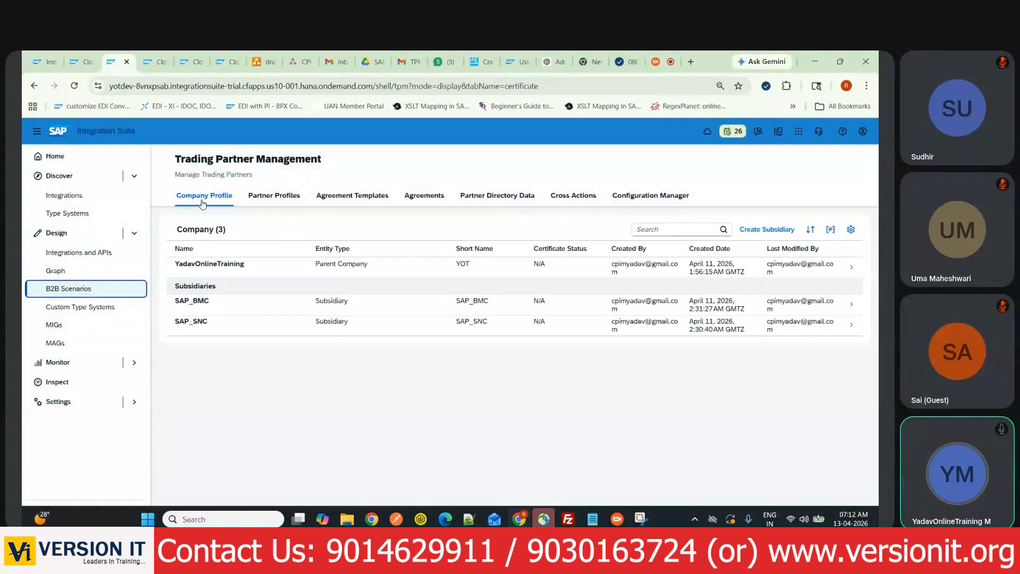
click(202, 201)
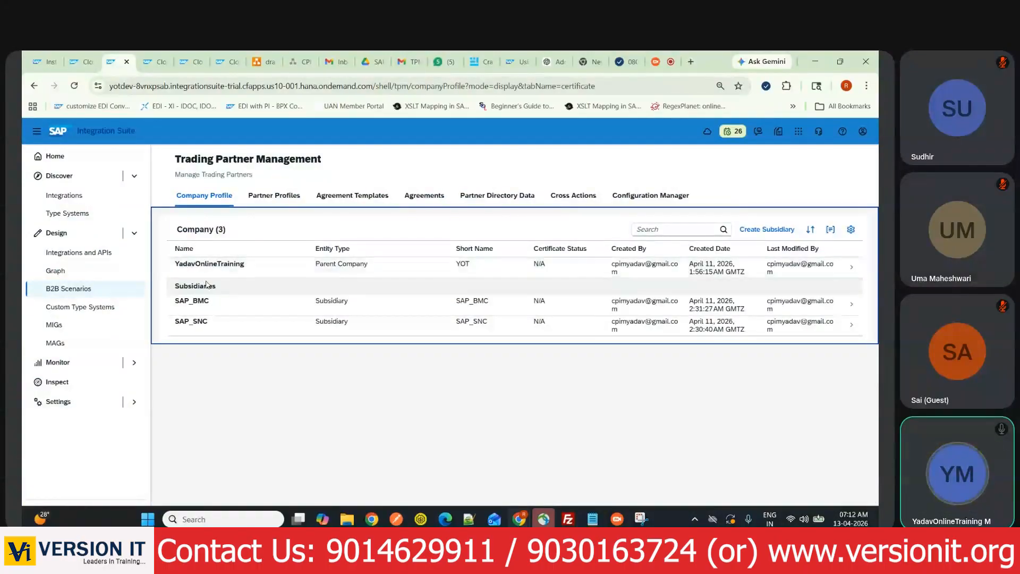
click(211, 275)
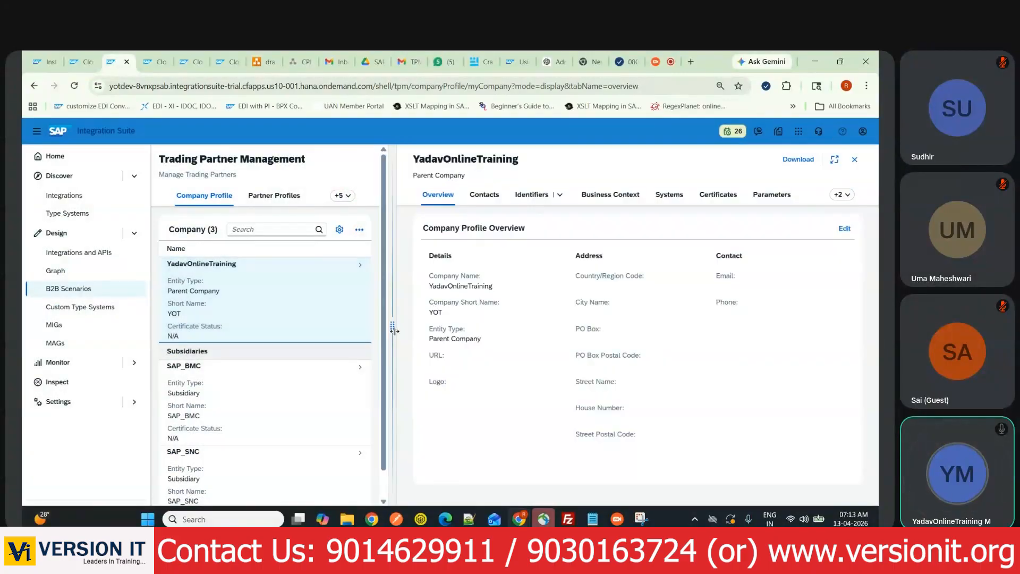
drag(394, 330, 344, 320)
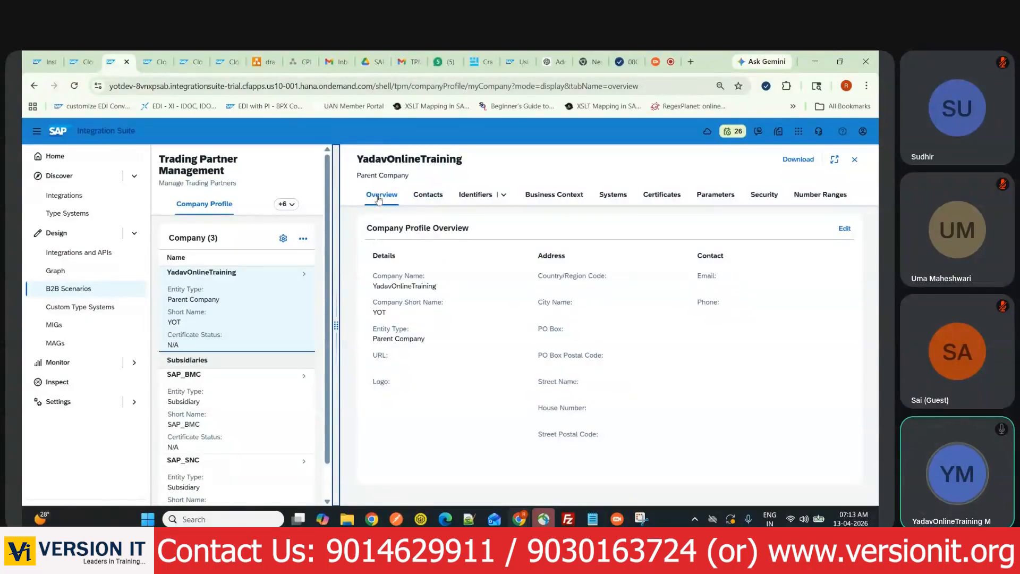
Review its Contacts, Identifiers, Business Context and Systems, then open the YOT_SYS system
click(429, 195)
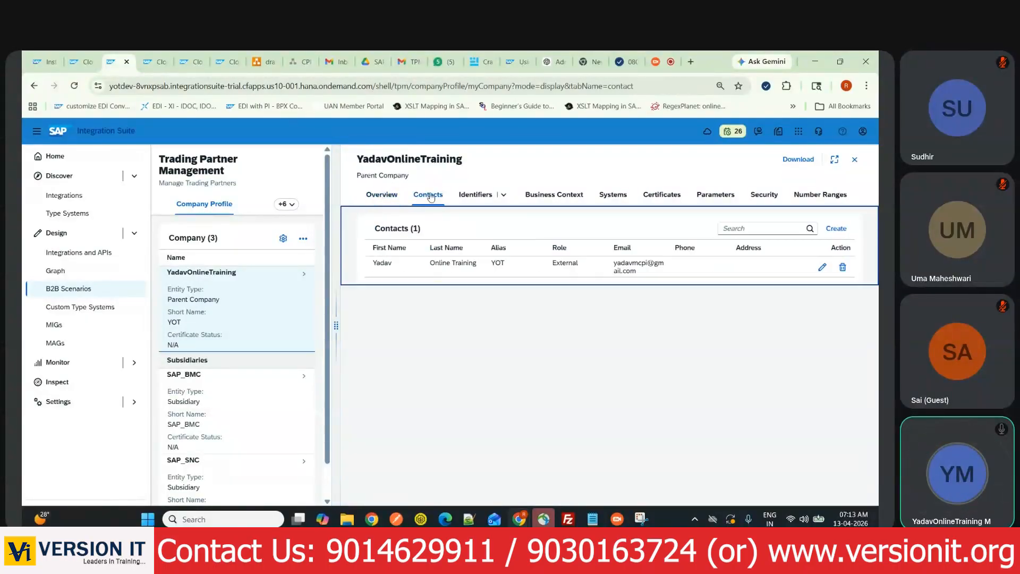
click(475, 195)
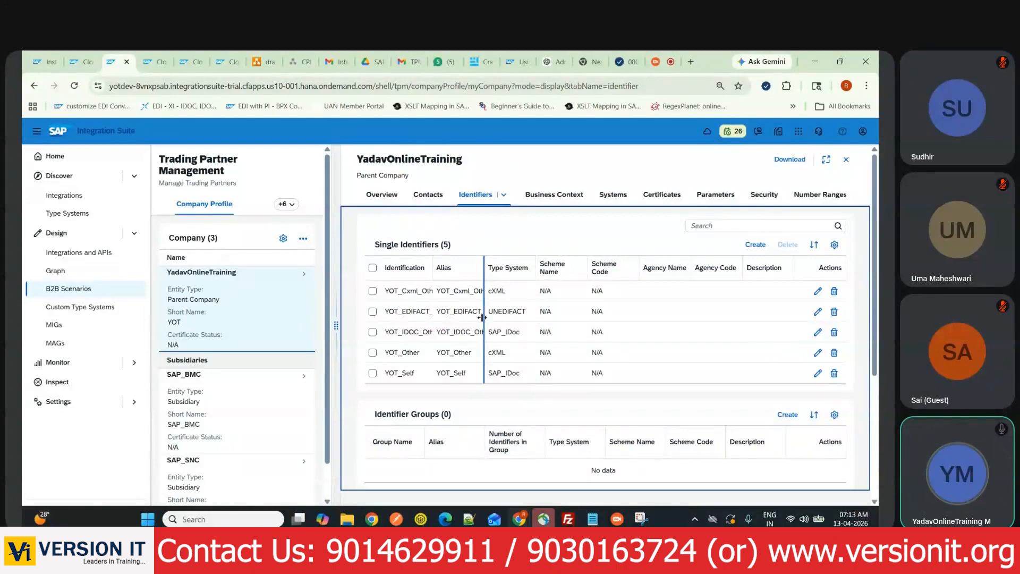
click(567, 196)
click(612, 197)
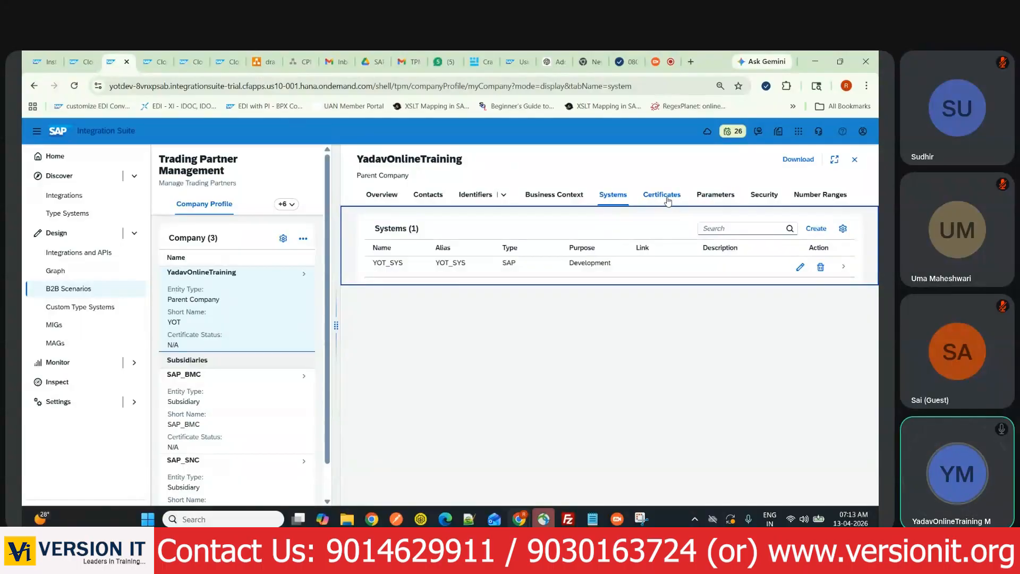
click(529, 266)
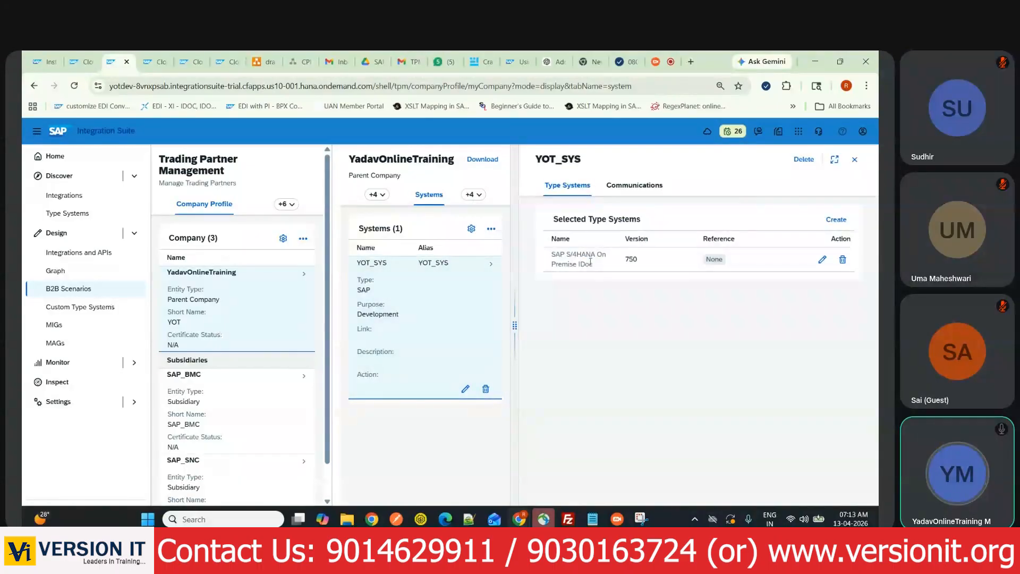
Check the SAP S/4HANA On Premise IDoc 750 type system and communications, then close both detail columns
drag(642, 260, 609, 258)
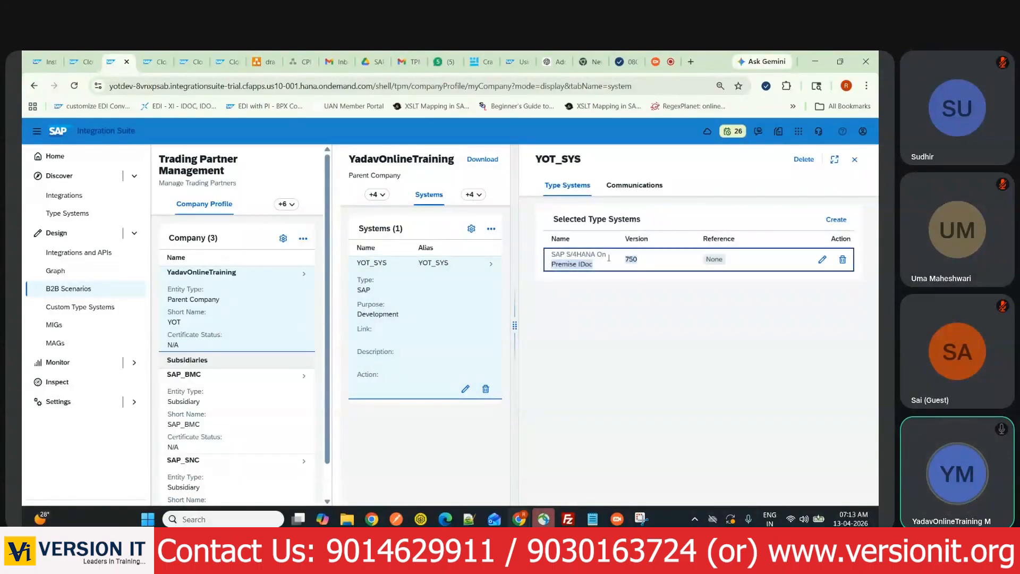
click(635, 185)
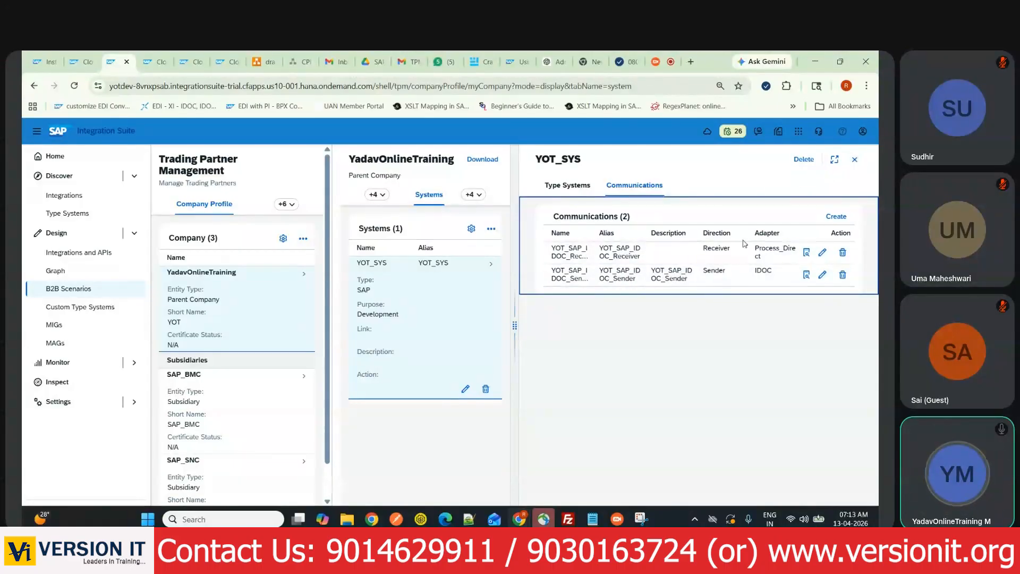
click(854, 159)
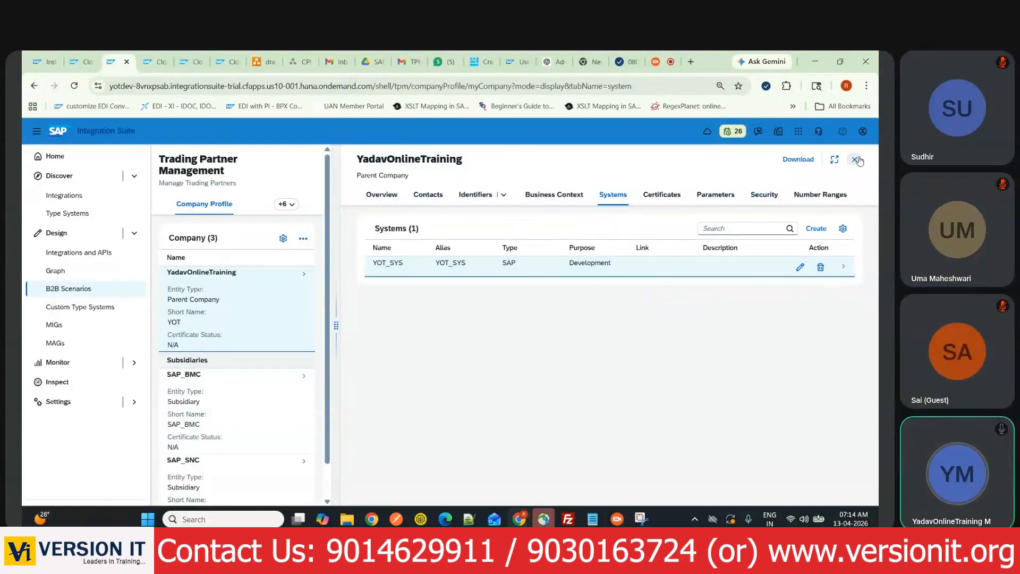
click(856, 160)
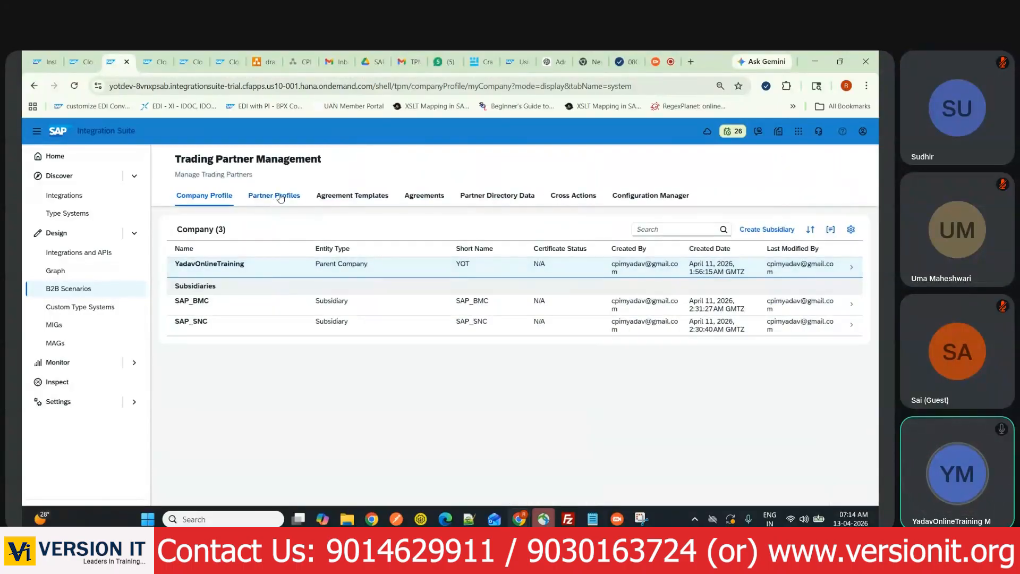
Open the DELL partner profile and view its contacts, single identifiers and SYS_YOT_DELL system
click(281, 196)
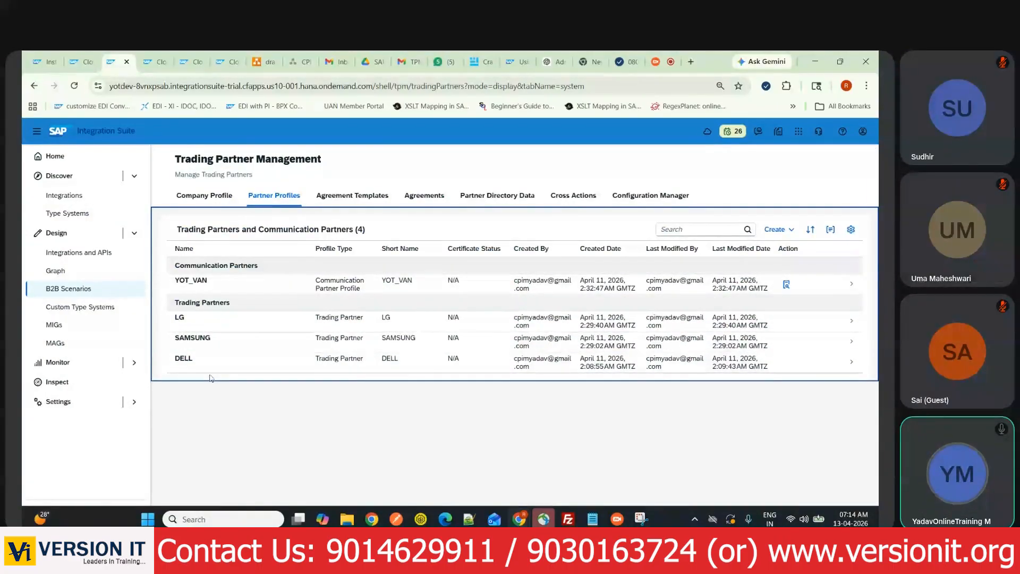
click(212, 364)
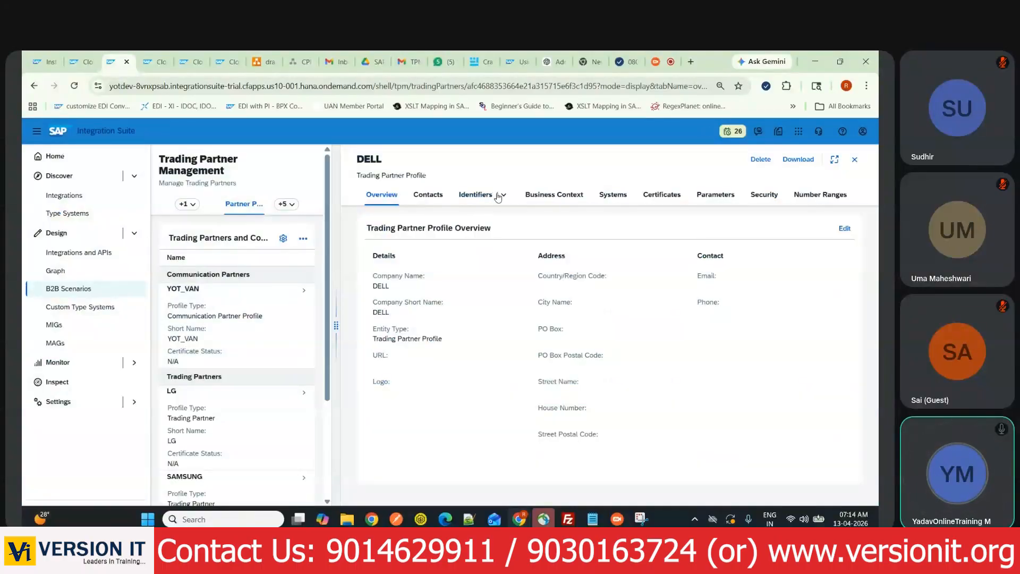
click(423, 198)
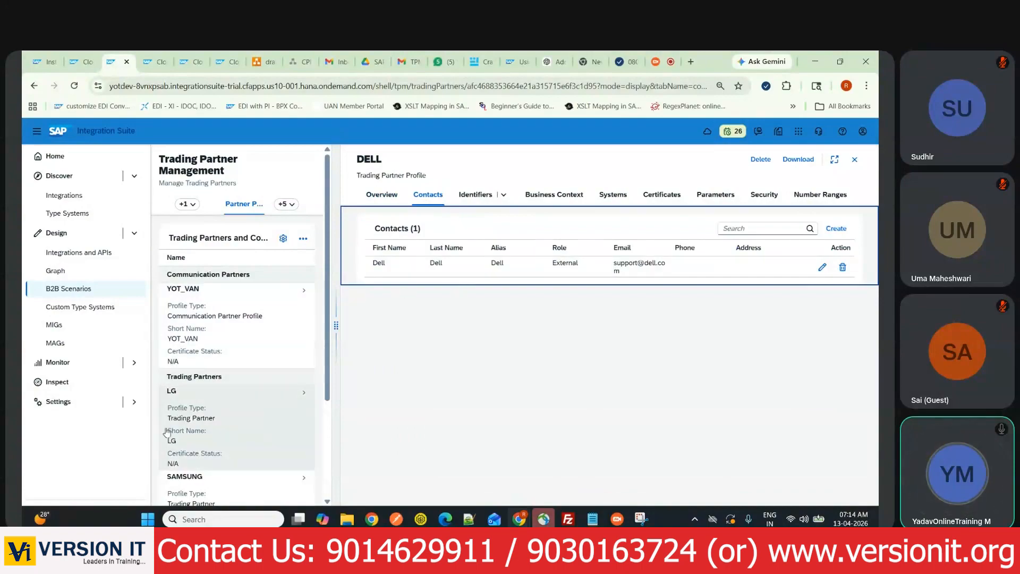
click(504, 197)
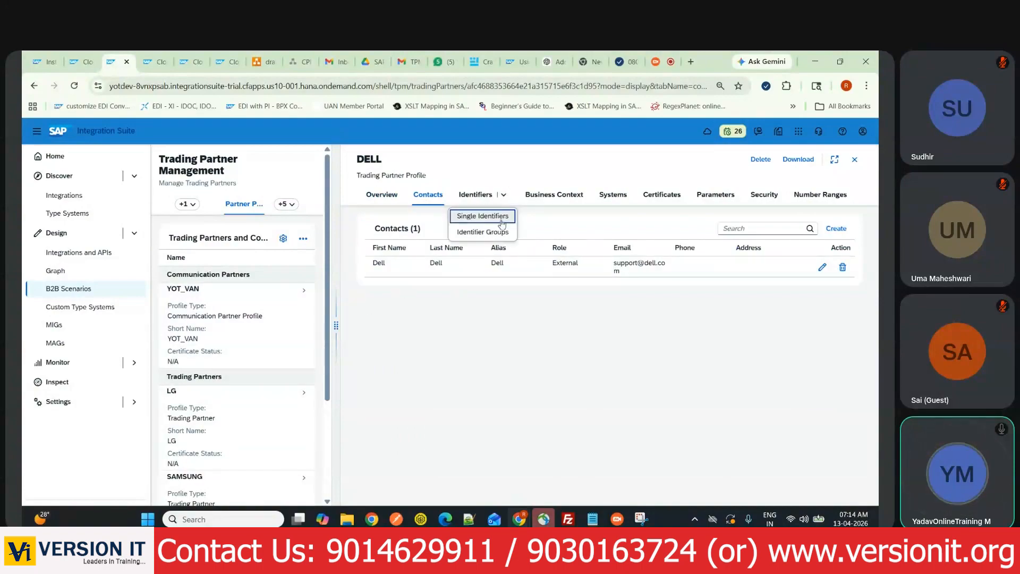
click(485, 215)
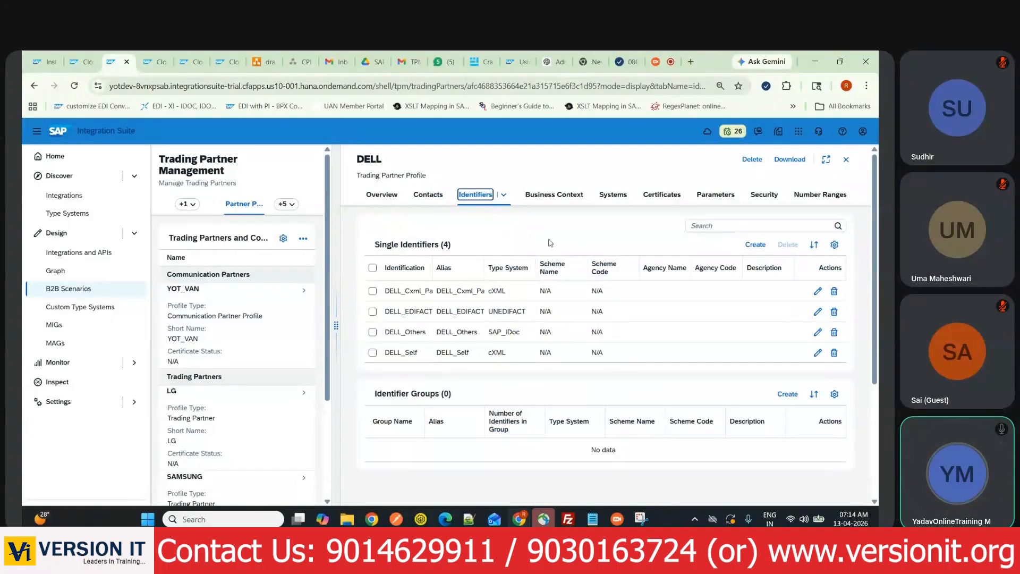
click(612, 195)
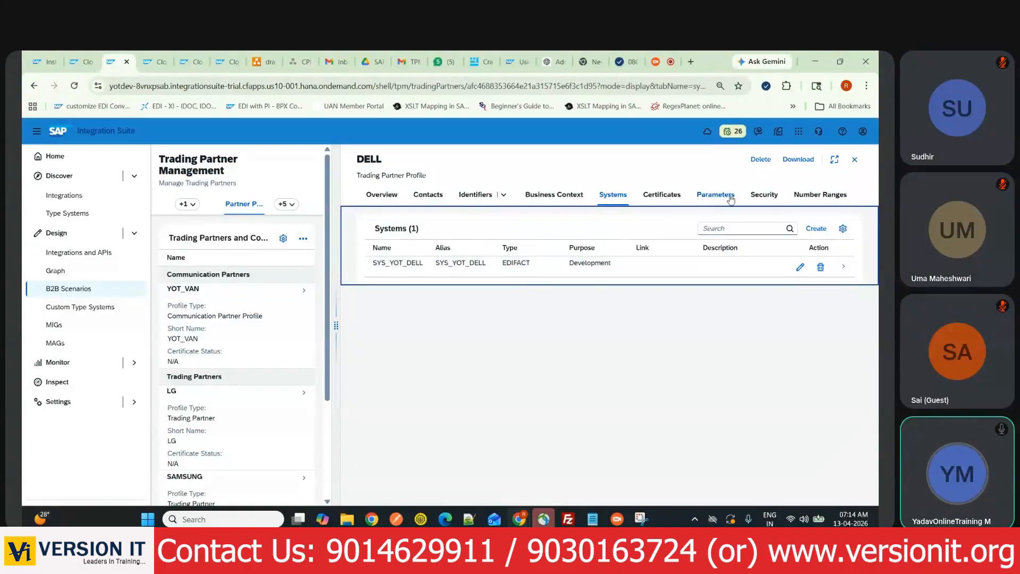
Open SYS_YOT_DELL and inspect the details of its AS2 sender communication channel
click(581, 272)
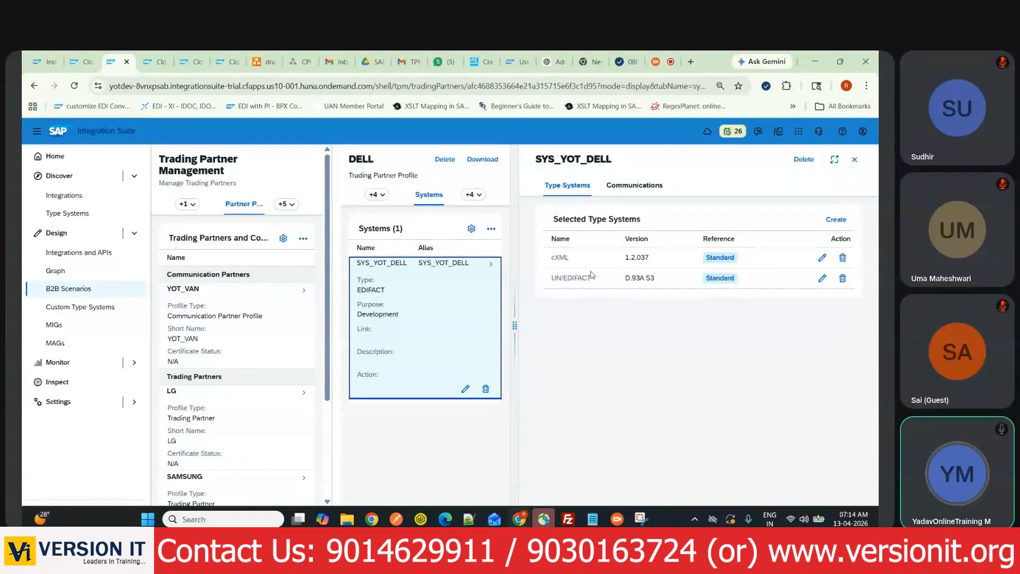
click(631, 187)
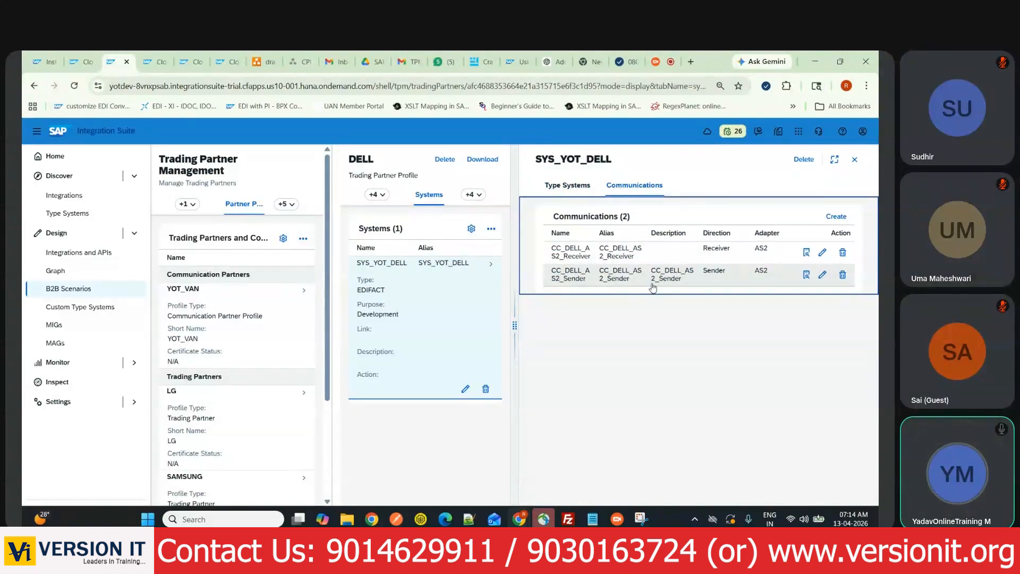
click(620, 283)
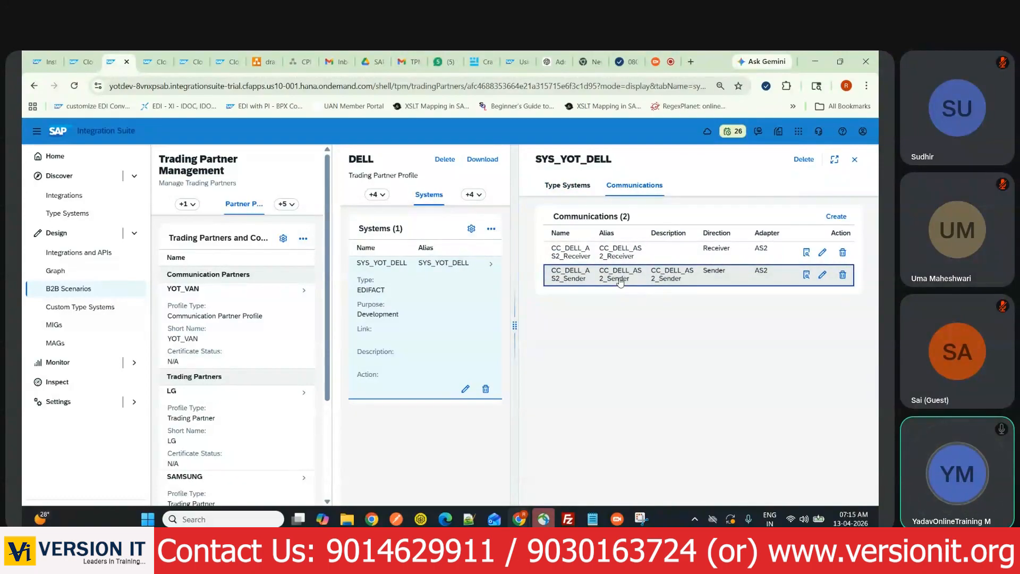
click(808, 275)
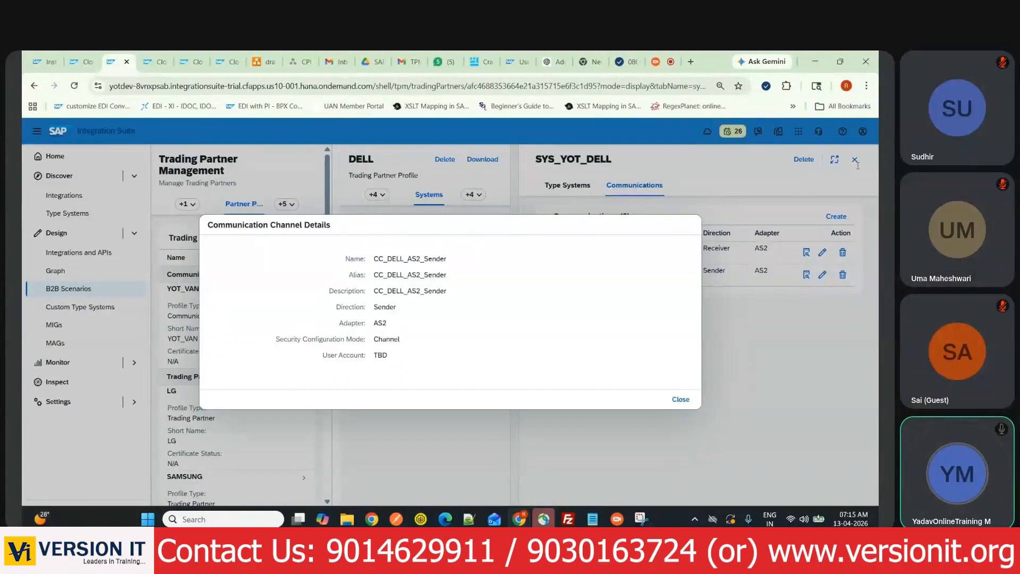
click(681, 399)
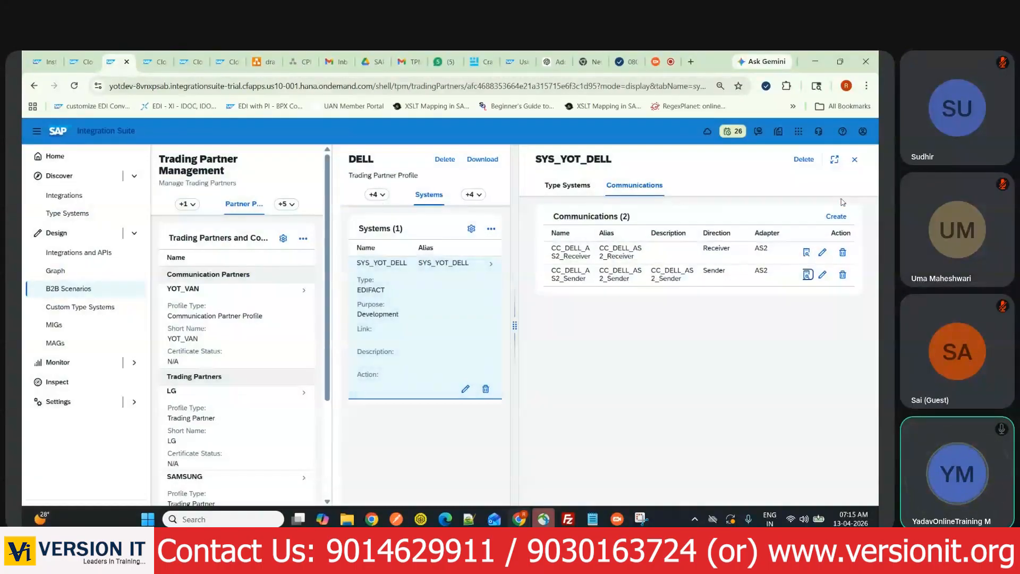
Close the SYS_YOT_DELL and DELL profile panels, widening the partner list in between
click(853, 160)
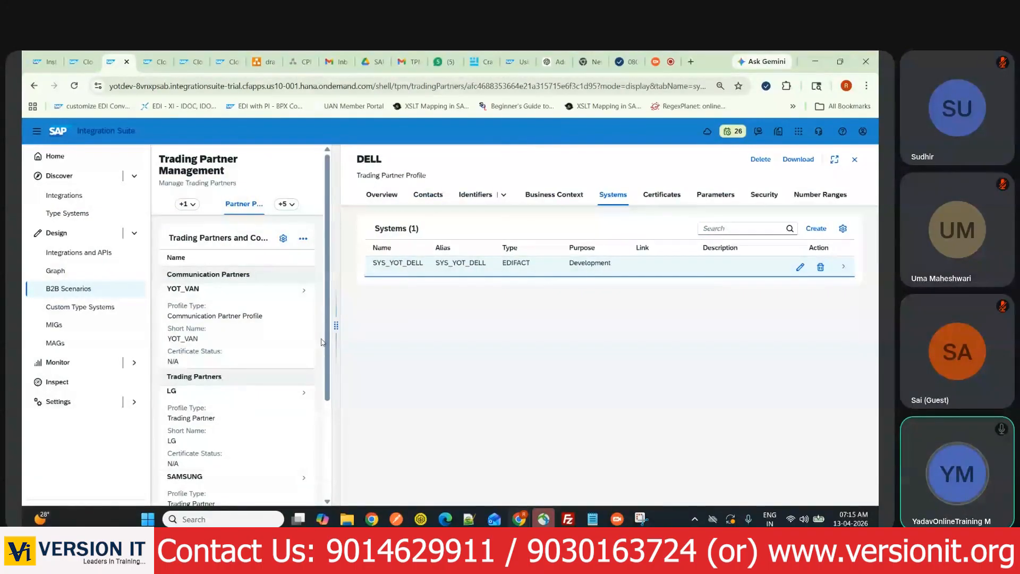
drag(338, 327, 482, 326)
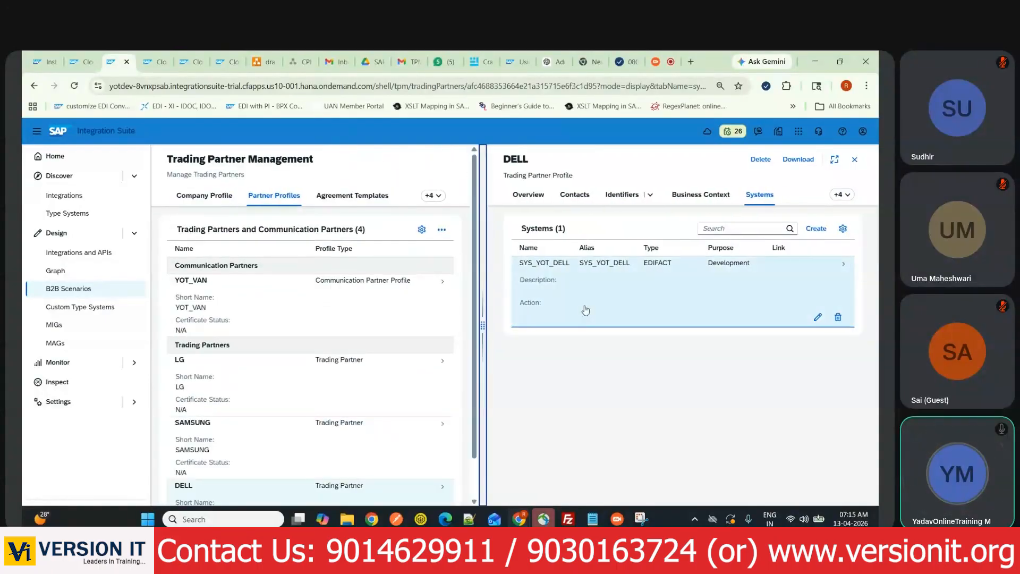
click(855, 160)
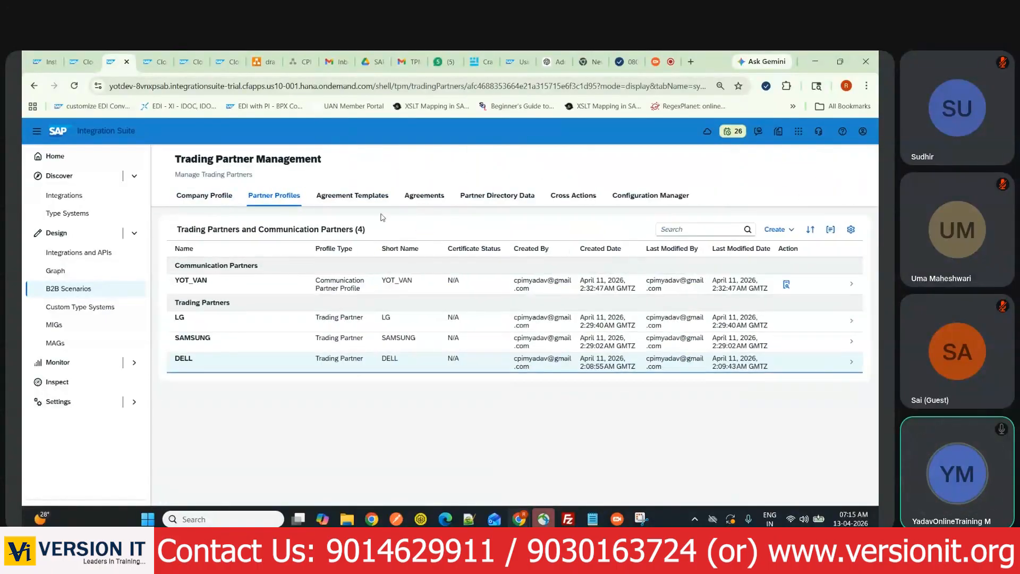
Open the Agreements list and select AG_YadavOnlineTraining3_TO_DELL to view its Overview
click(419, 196)
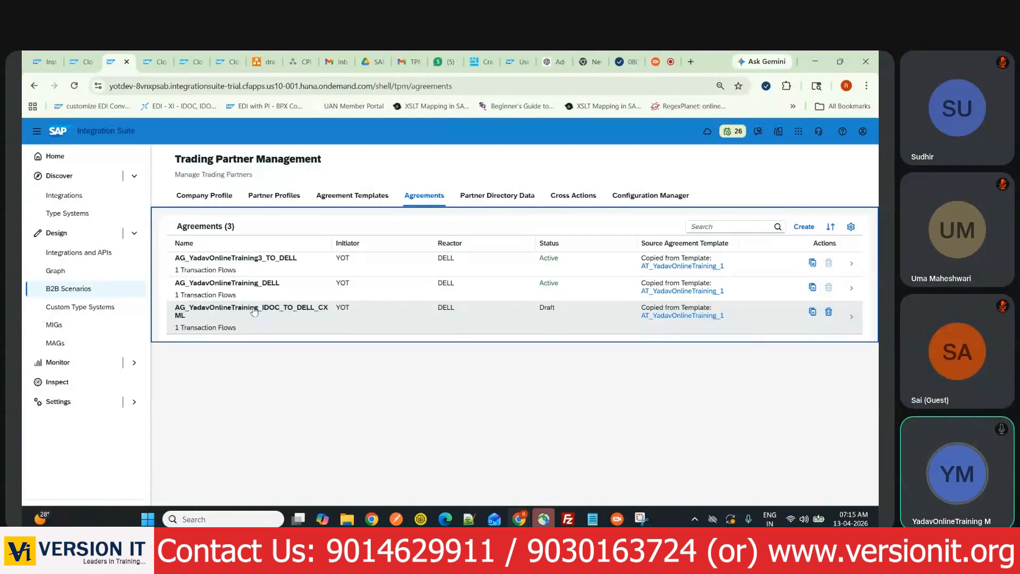
click(233, 264)
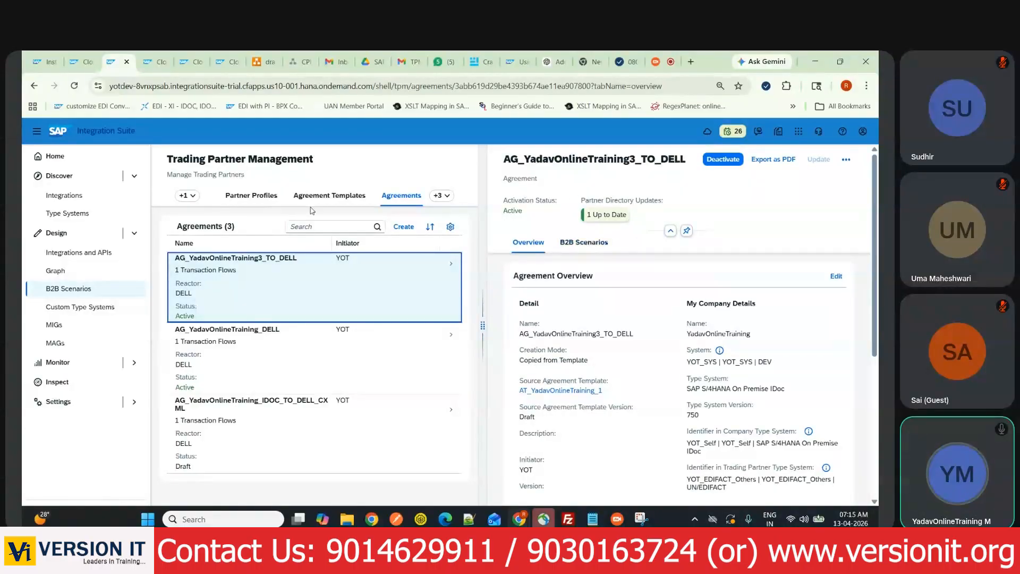
Show the agreement's B2B Scenarios and re-expand the EDIFACT ORDERS transaction to view its flow
click(590, 243)
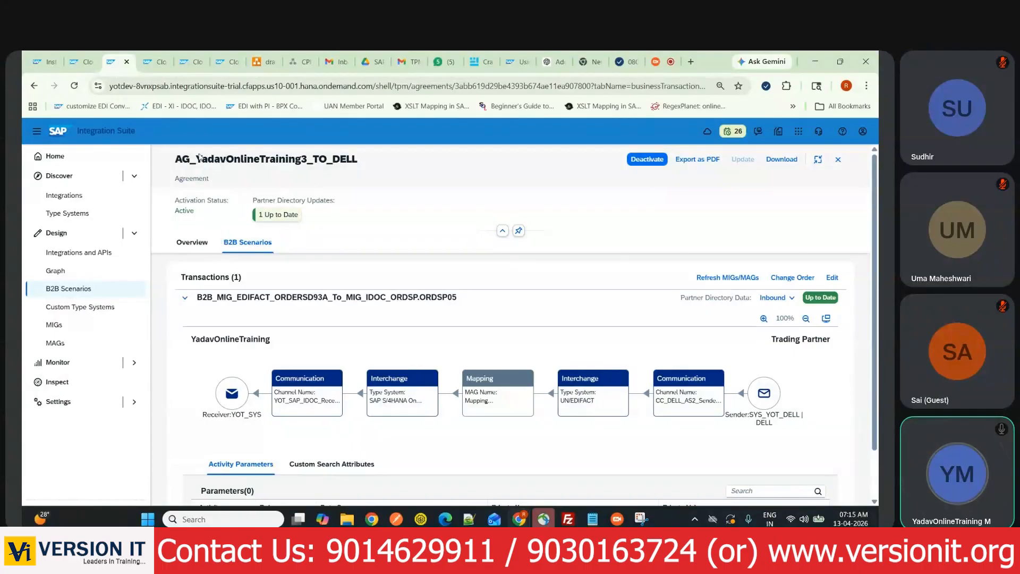
drag(176, 159, 375, 164)
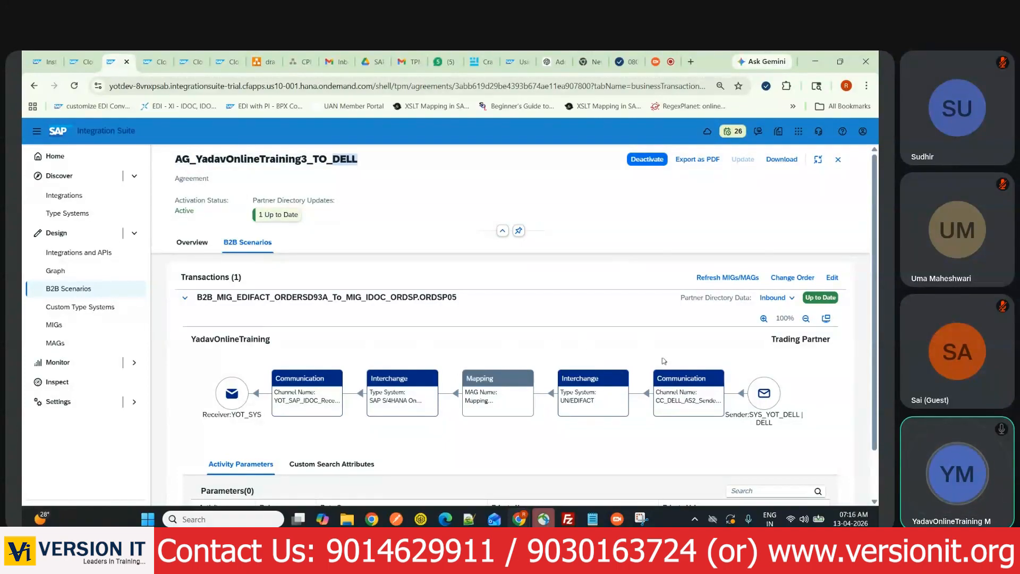
click(184, 299)
click(184, 298)
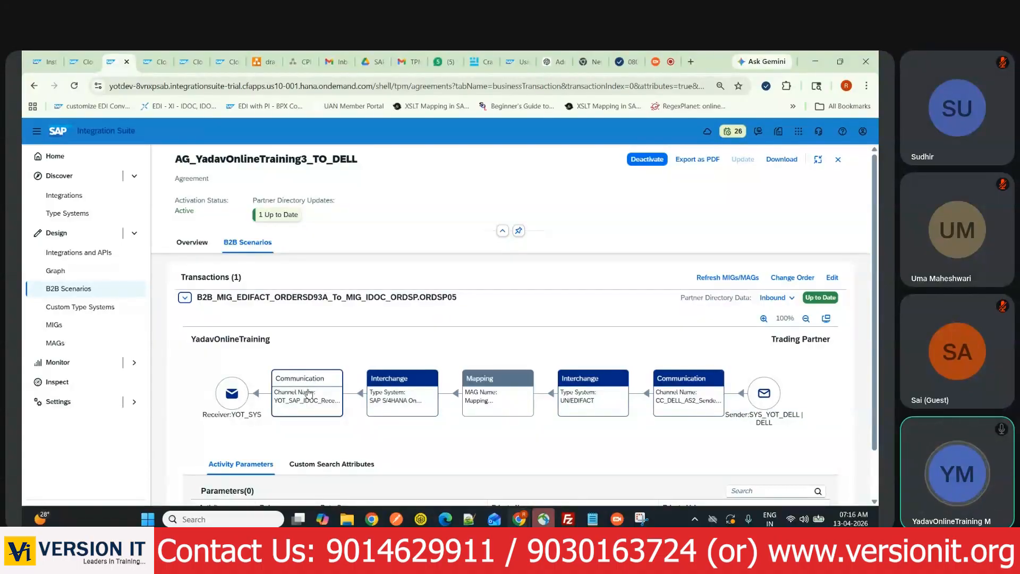
Check the DocumentNum custom search attribute sourced from XPath //DOCNUM, then go to the B2B Monitor
scroll(311, 391, down, 2)
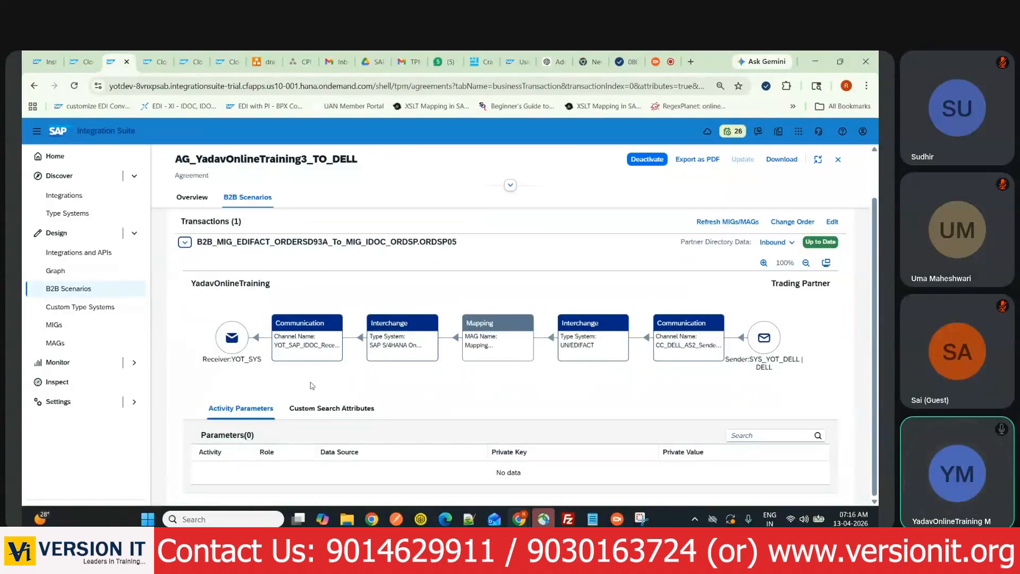
click(336, 412)
scroll(438, 425, down, 1)
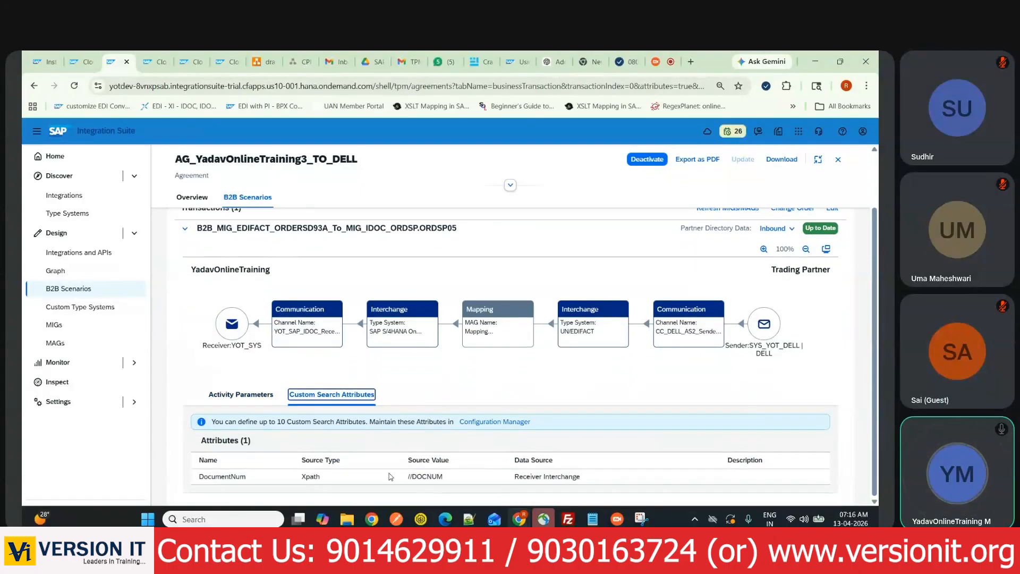
drag(455, 482, 388, 479)
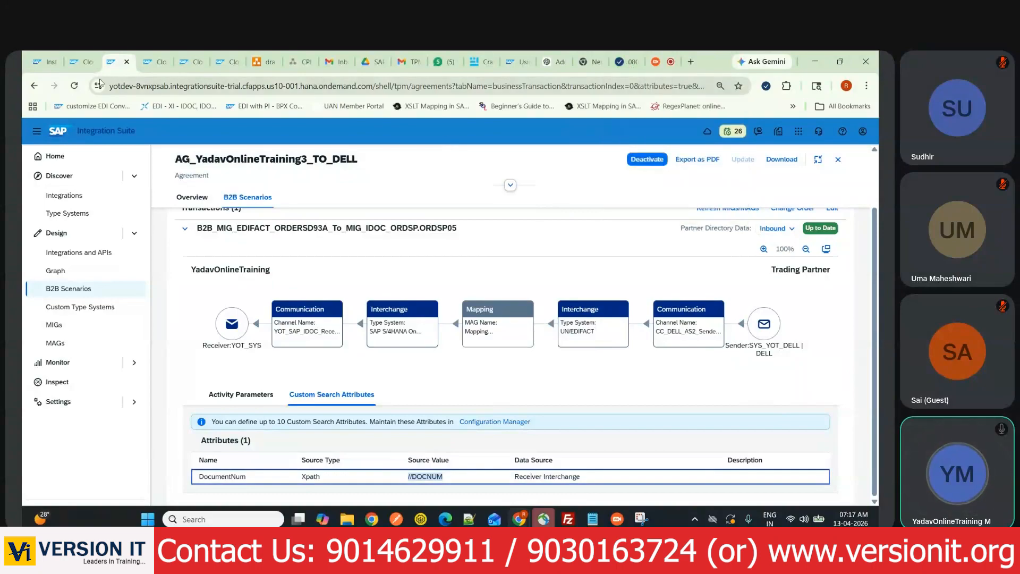
click(83, 62)
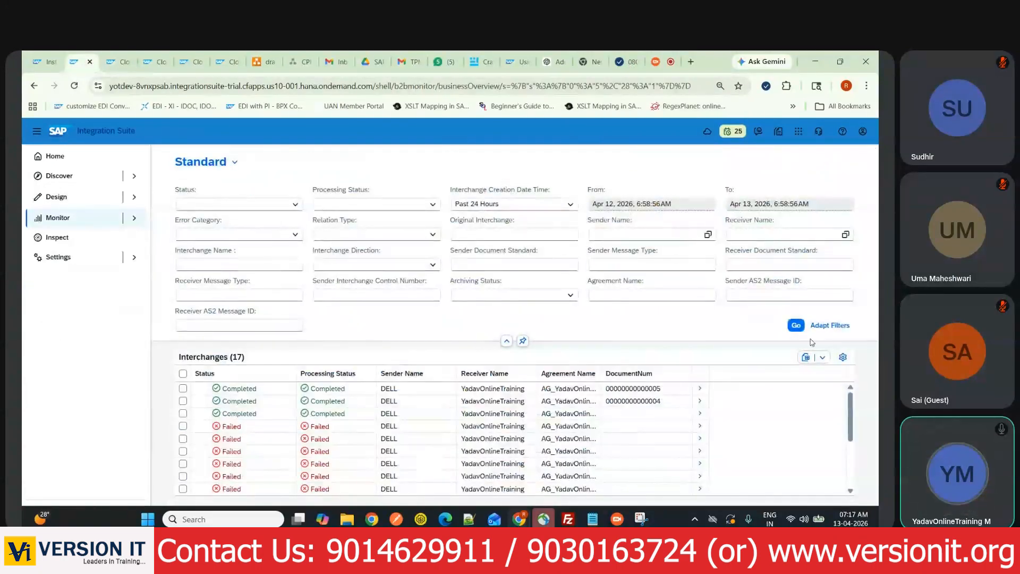
Reload the past 24 hours of DELL interchanges, then move to the saved AS2 orders request
click(796, 325)
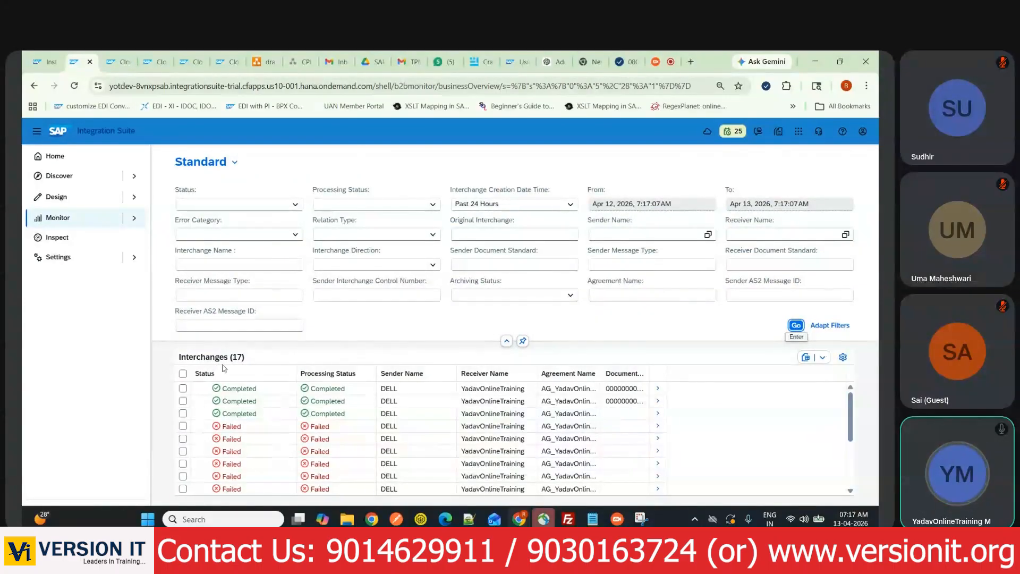
click(628, 66)
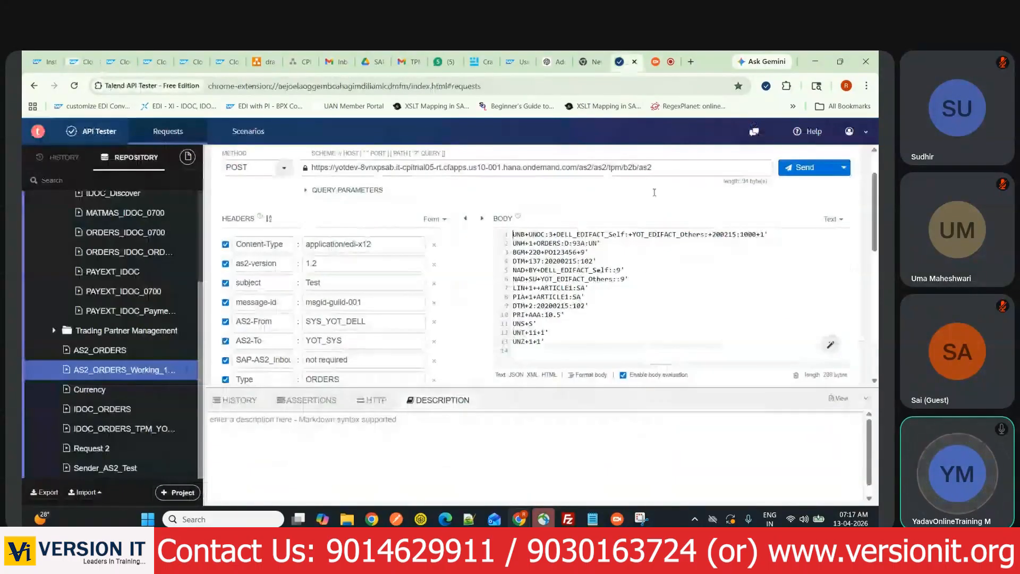
Send the EDIFACT ORDERS POST request to the AS2 endpoint and confirm the 200 OK response
click(802, 167)
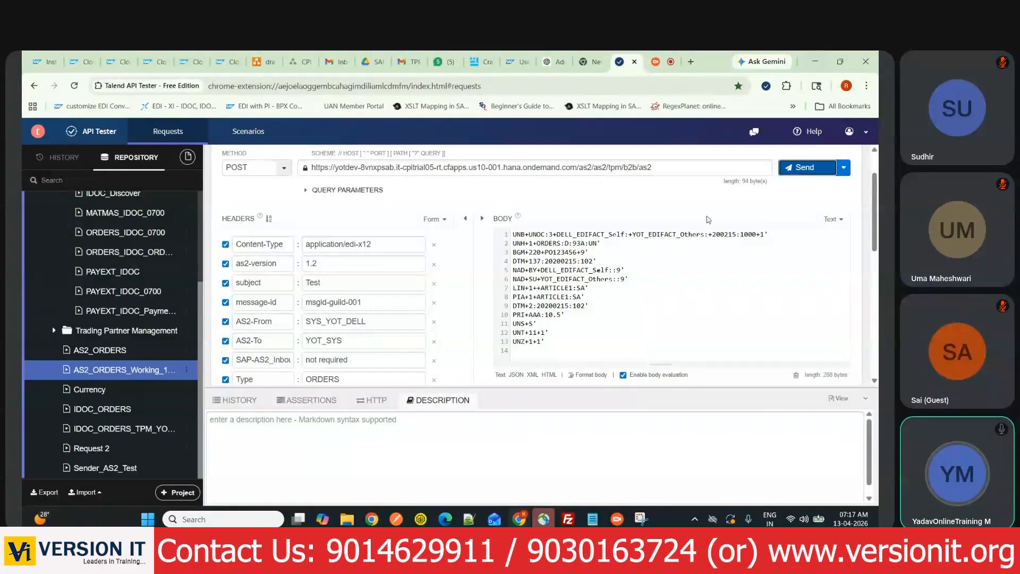
scroll(606, 281, down, 4)
scroll(425, 307, up, 1)
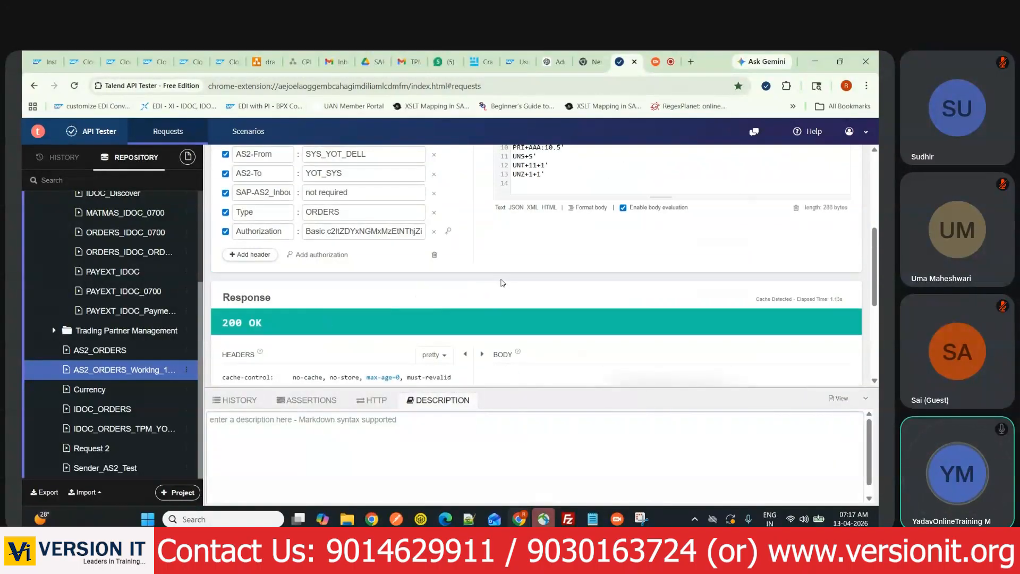
click(221, 62)
Refresh the B2B Monitor interchanges and open the newest completed interchange's details
click(192, 62)
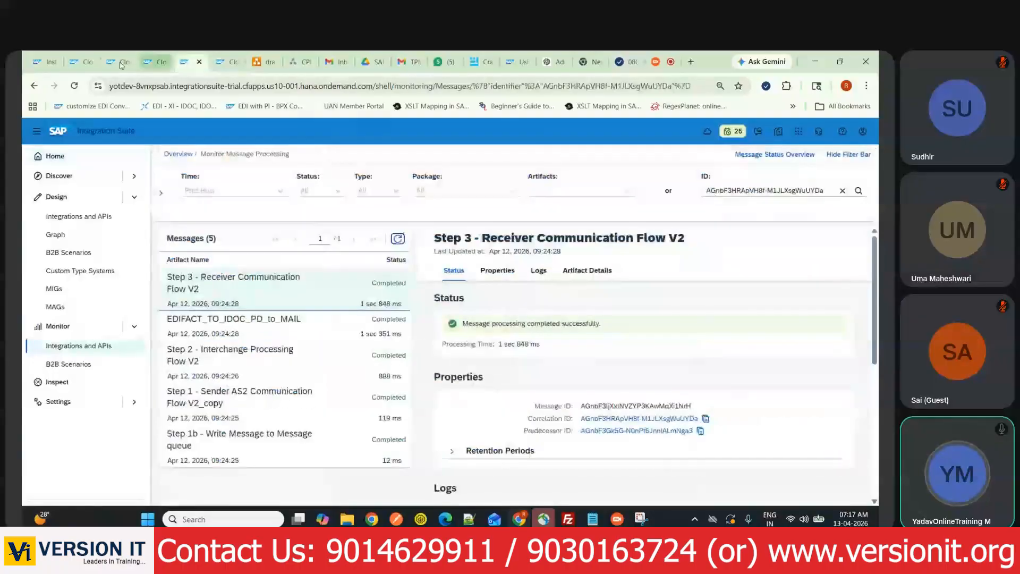
click(106, 65)
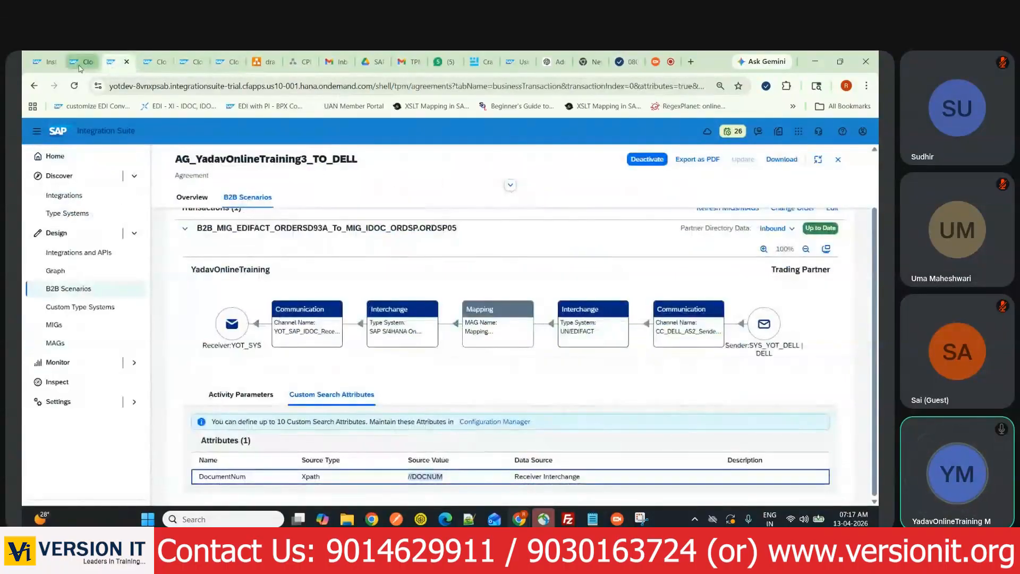
click(78, 63)
click(796, 326)
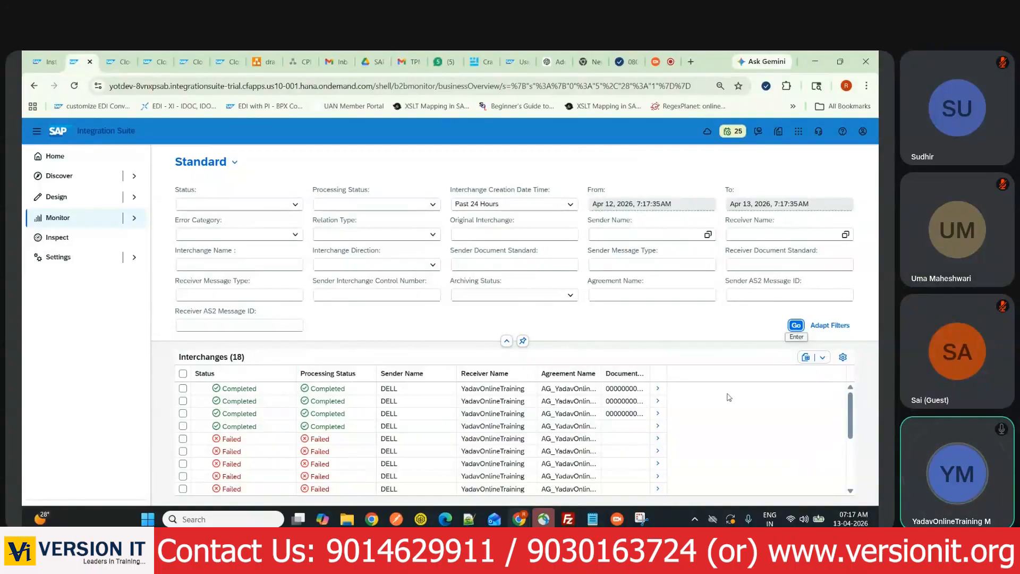
click(657, 389)
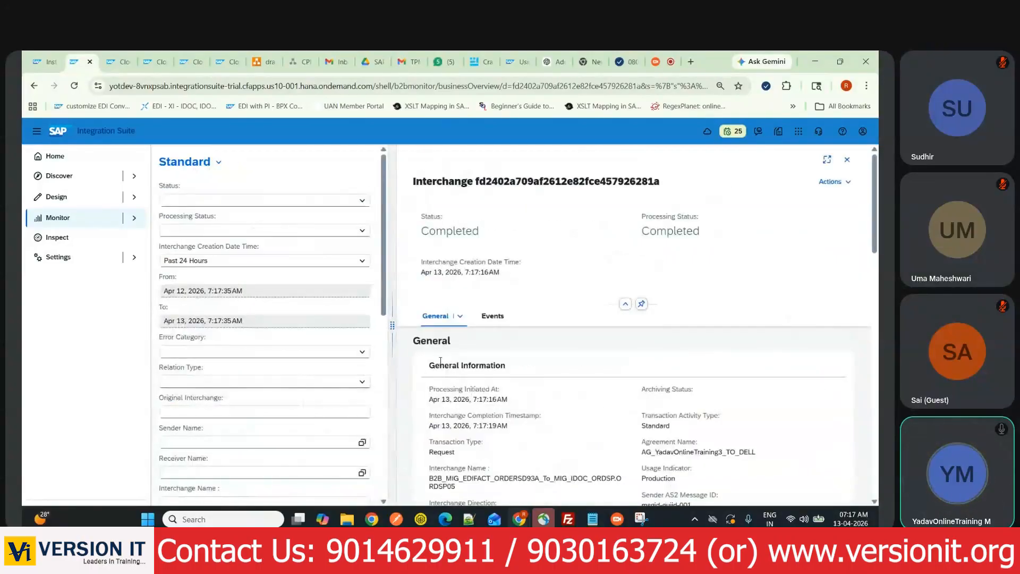
drag(446, 229, 469, 227)
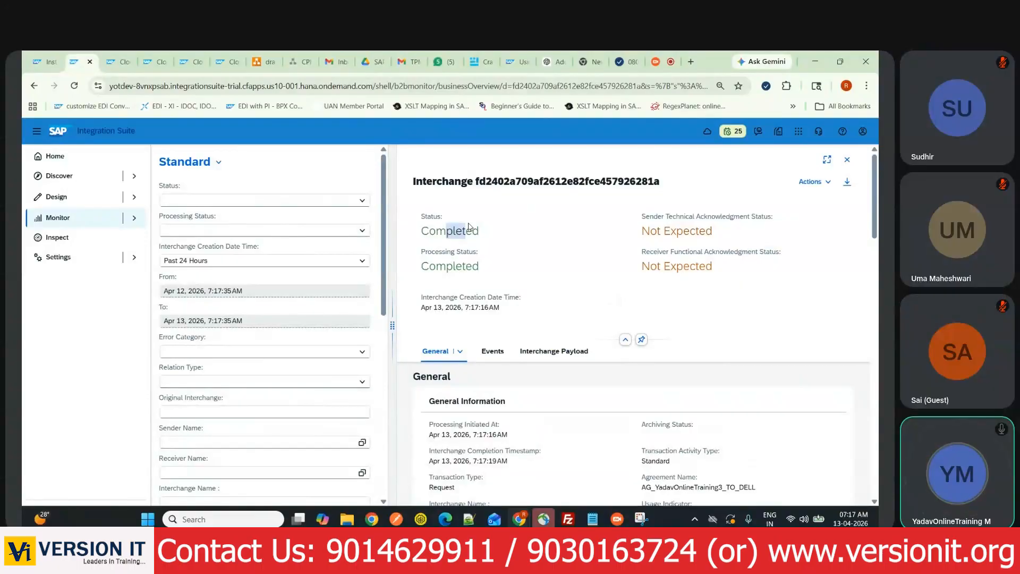
drag(430, 268, 519, 270)
scroll(533, 325, down, 3)
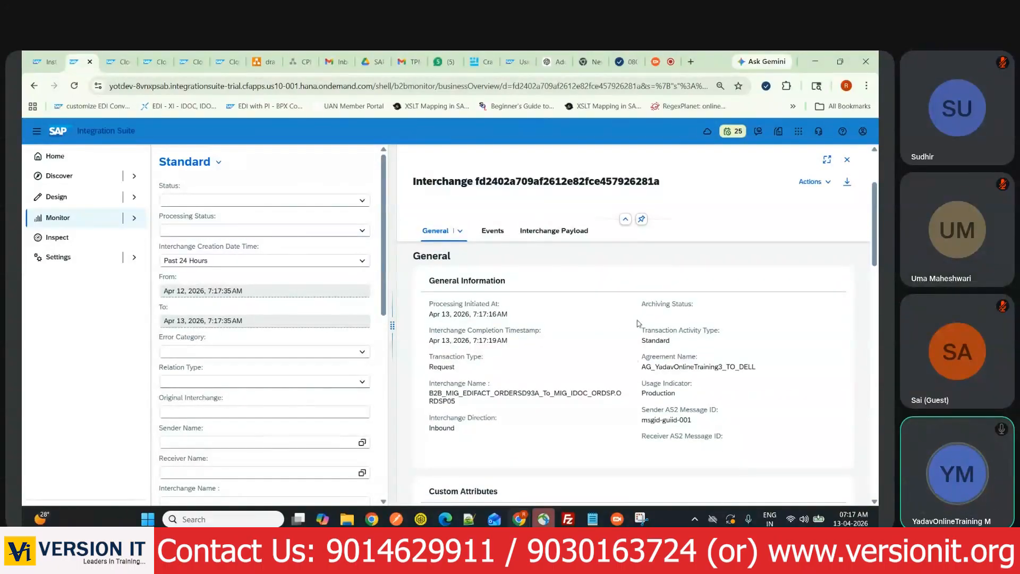
scroll(643, 317, down, 2)
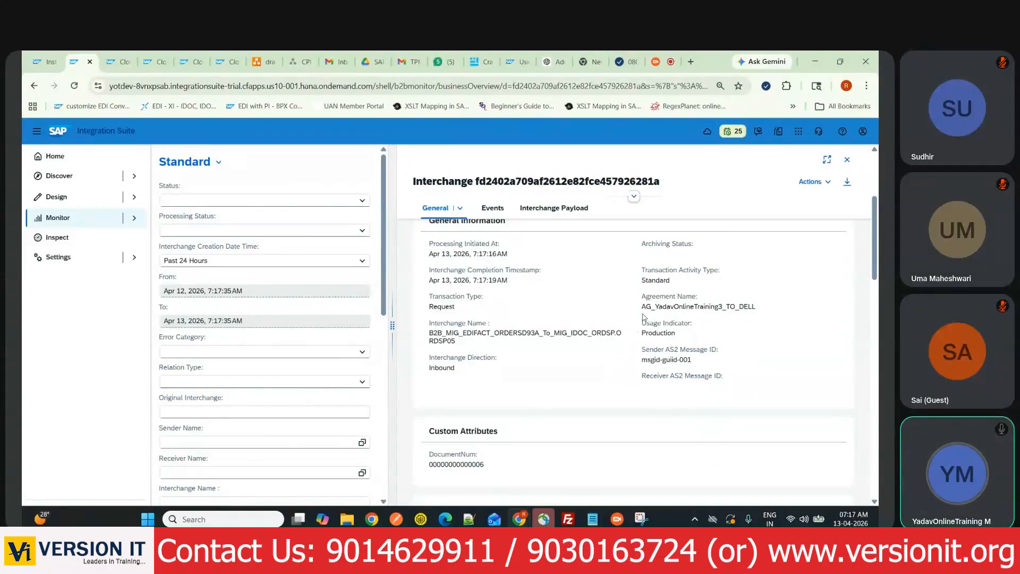
scroll(643, 318, down, 2)
drag(429, 406, 502, 407)
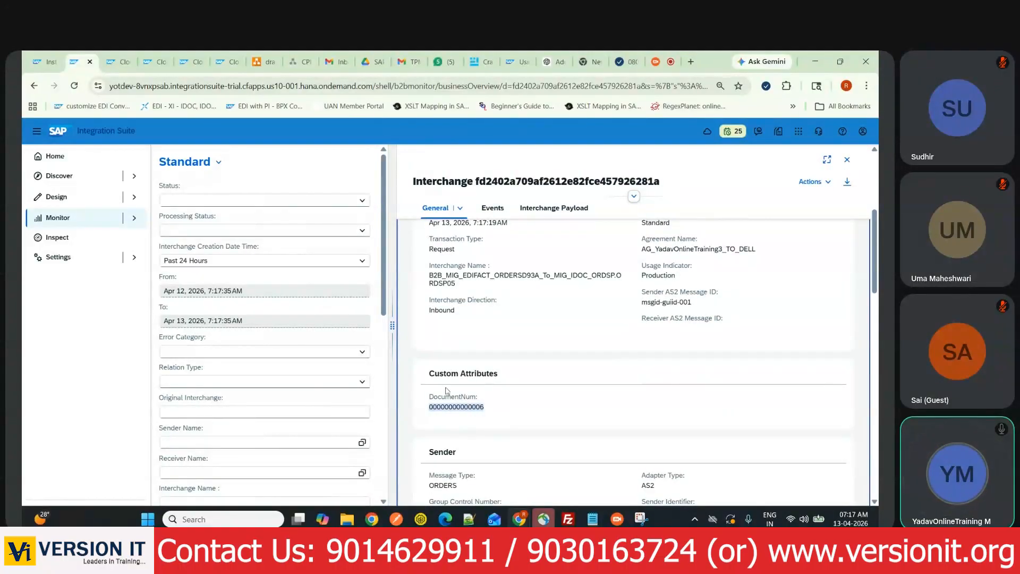
drag(433, 376, 545, 381)
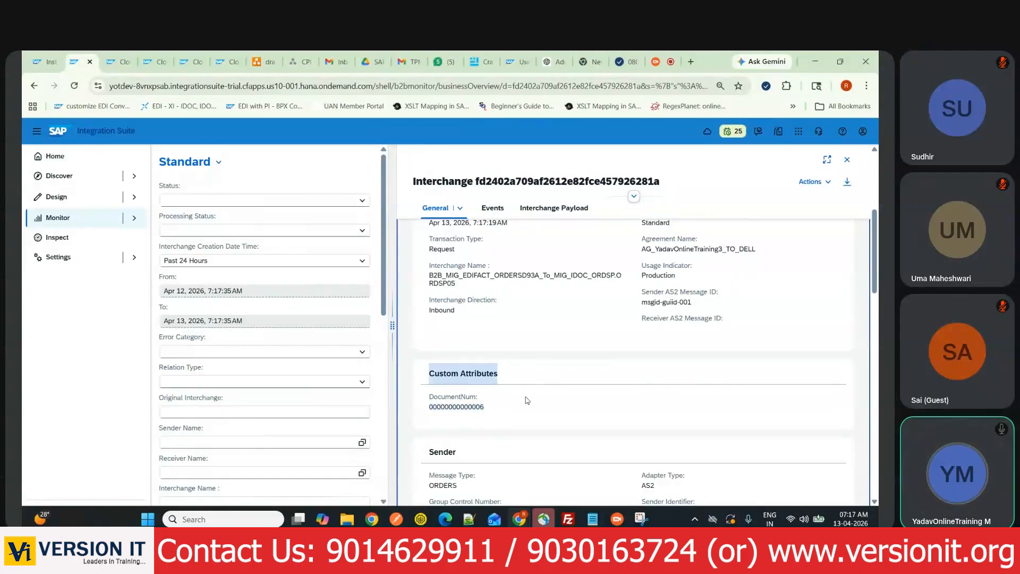
scroll(489, 410, down, 5)
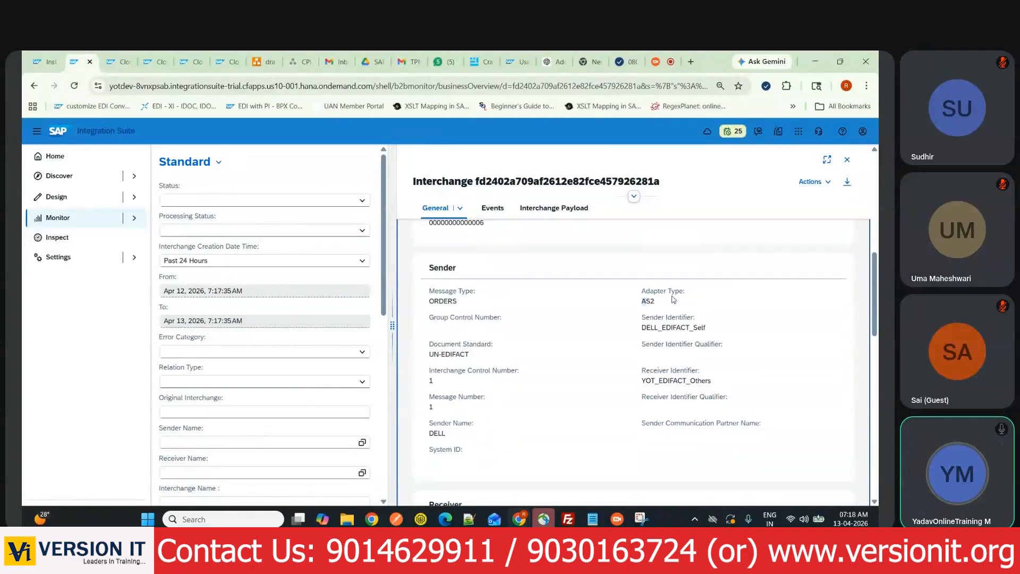
Review sender type ORDERS, receiver type ORDRSP.ORDERS03 with its control number, and the Events table
double_click(456, 301)
scroll(659, 399, down, 5)
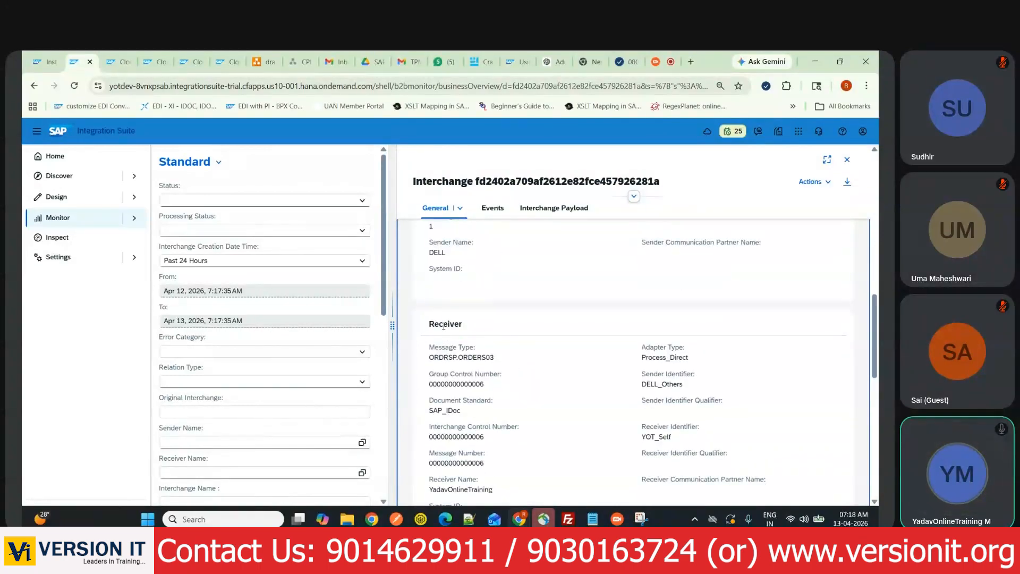
drag(444, 327, 485, 324)
drag(437, 359, 497, 359)
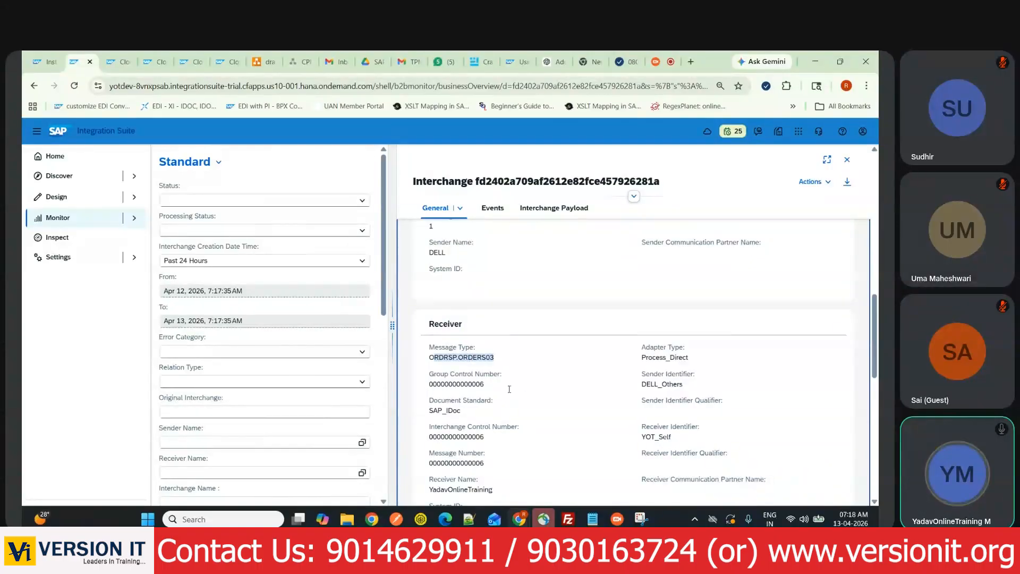
scroll(534, 402, down, 1)
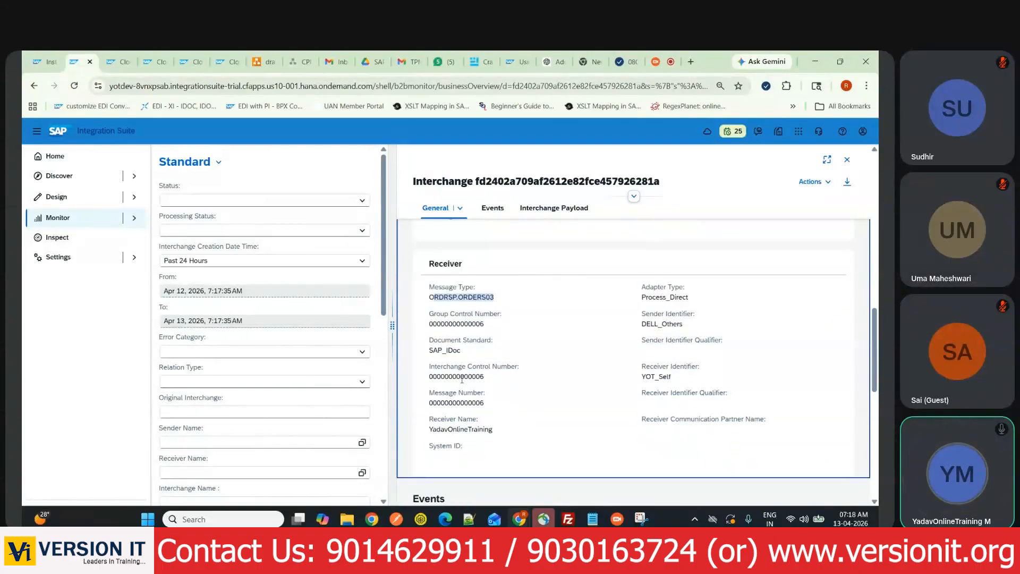
drag(457, 378, 490, 378)
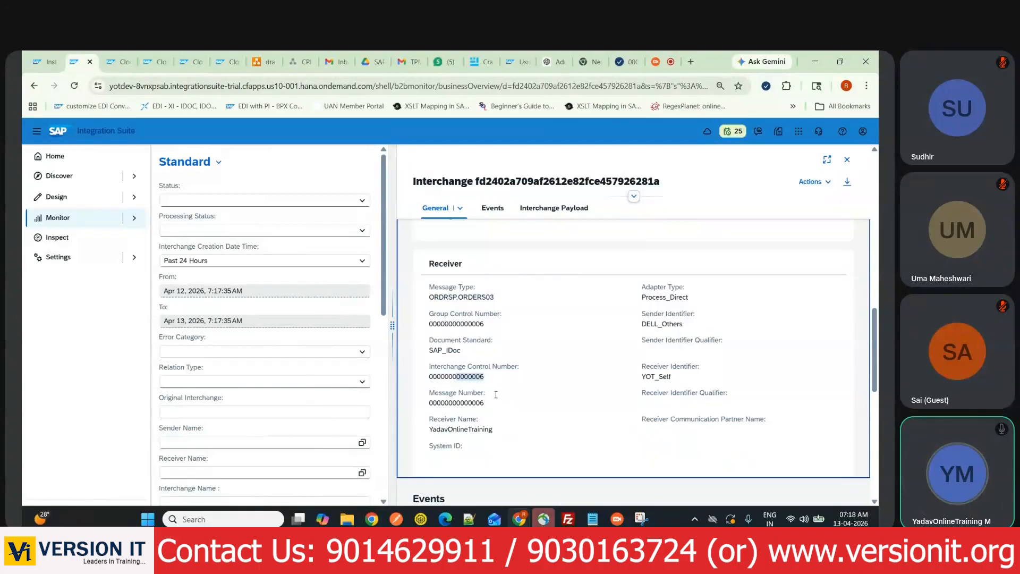
scroll(667, 350, down, 4)
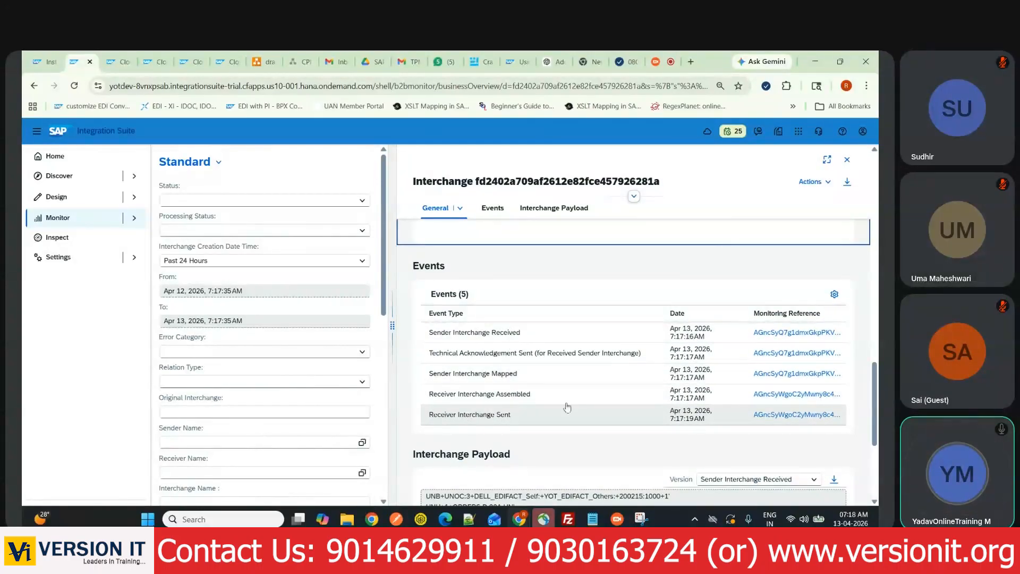
scroll(568, 401, down, 2)
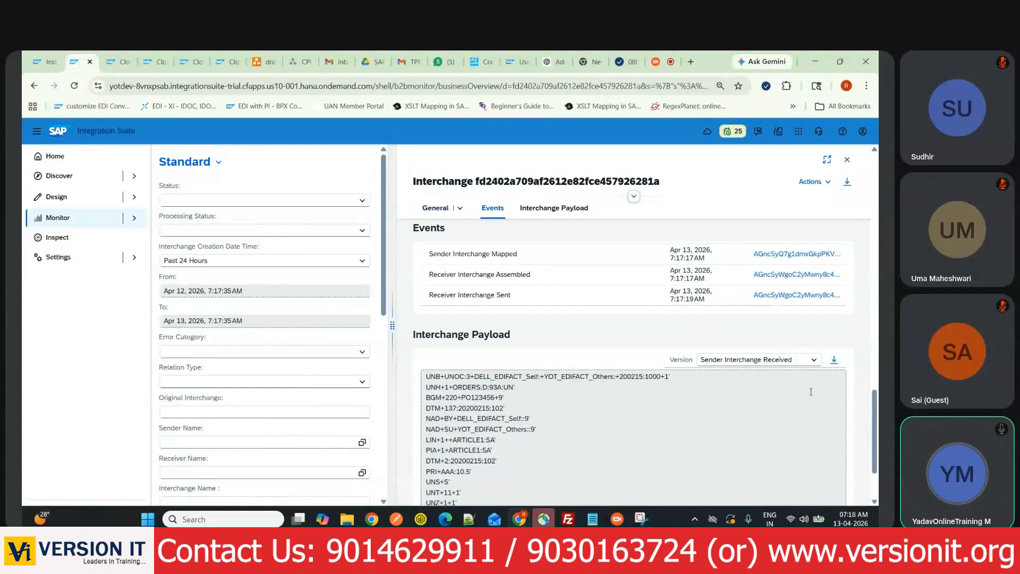
scroll(726, 415, down, 1)
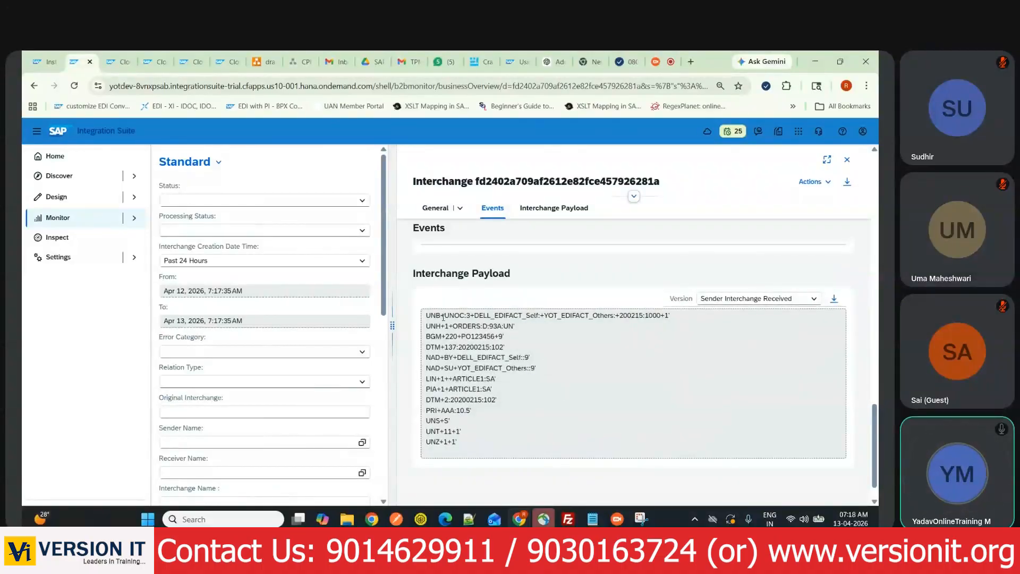
drag(429, 315, 462, 432)
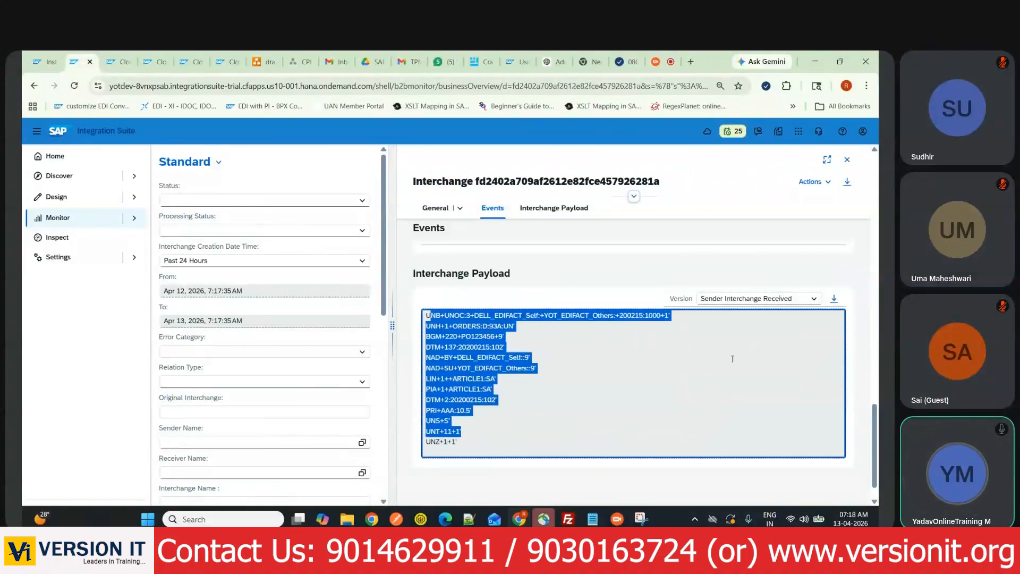
click(813, 299)
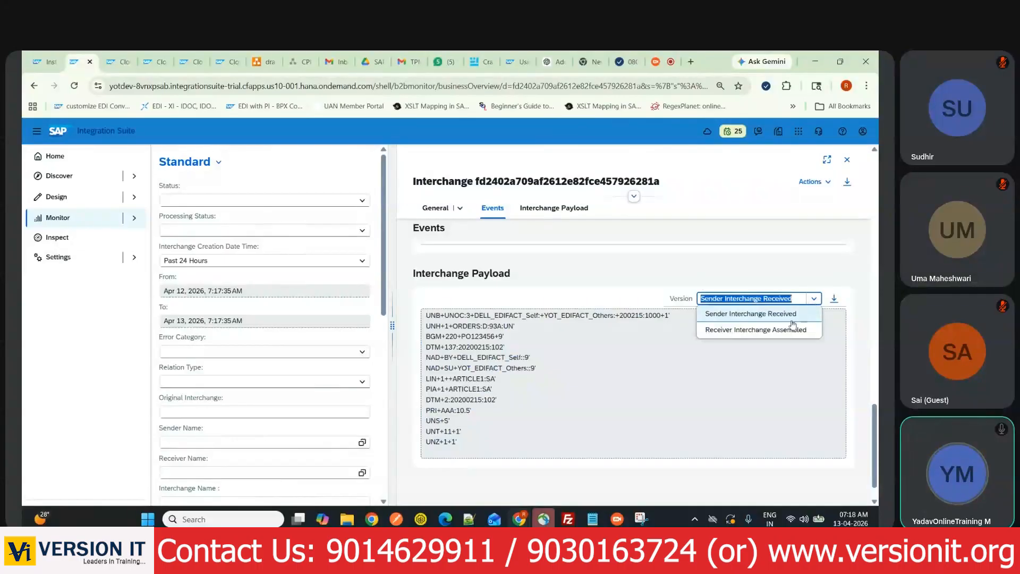
click(772, 330)
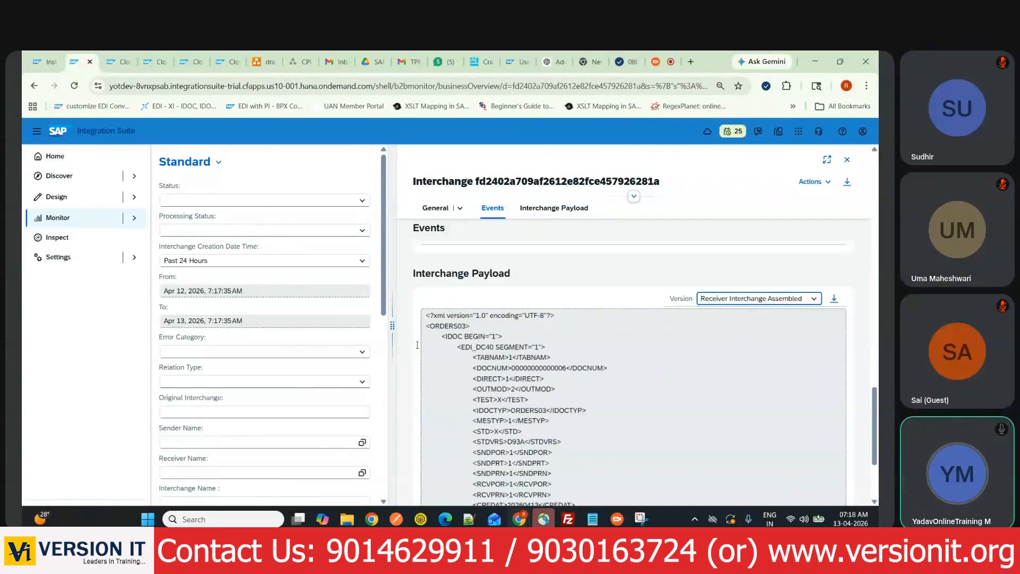
drag(432, 314, 502, 506)
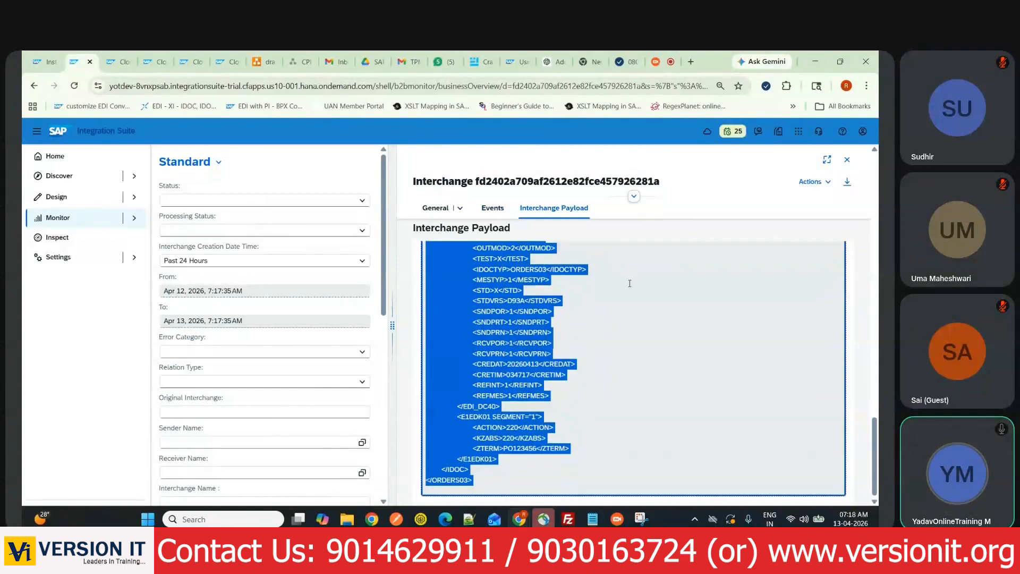
click(633, 340)
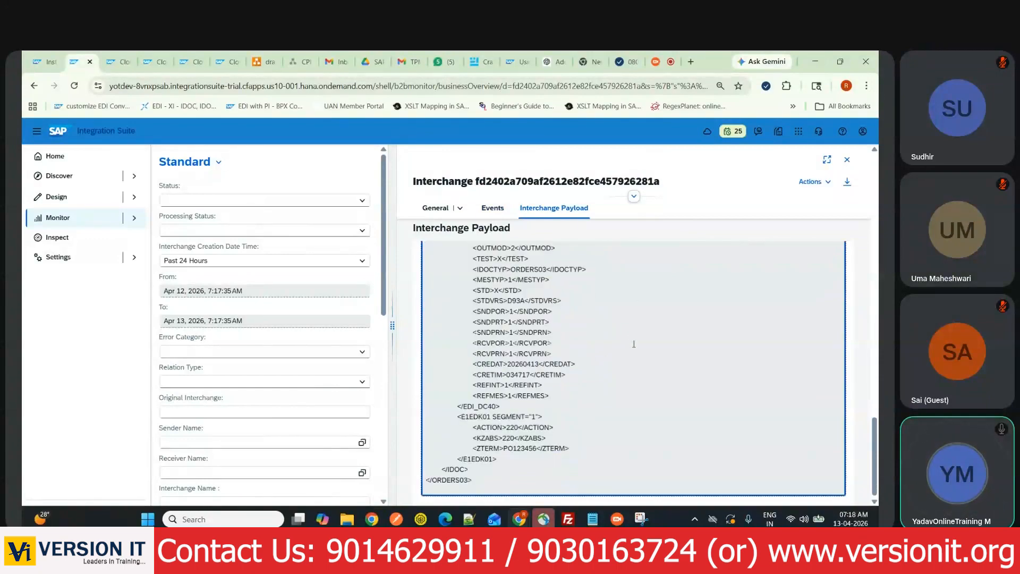
scroll(632, 345, up, 5)
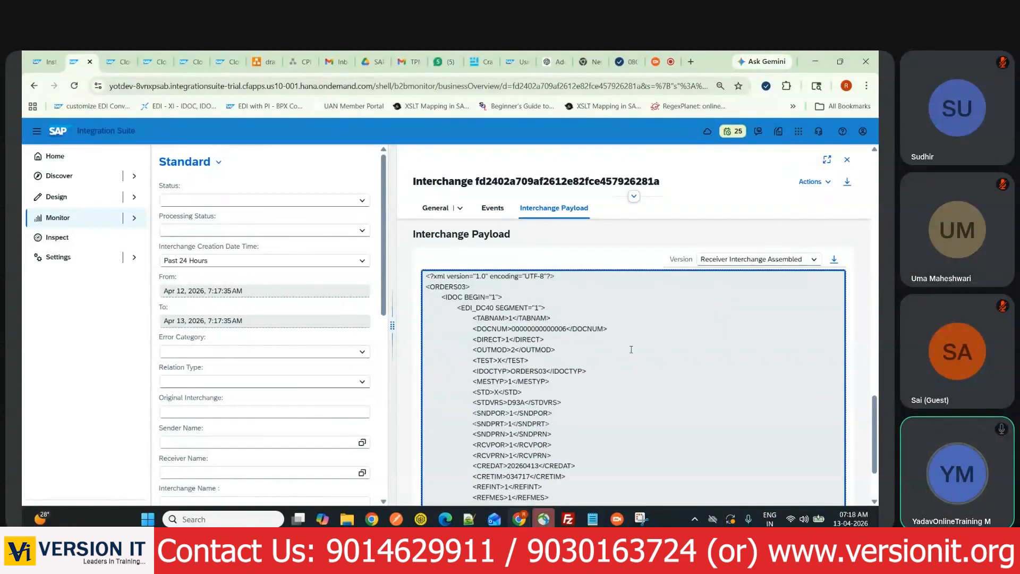
click(815, 258)
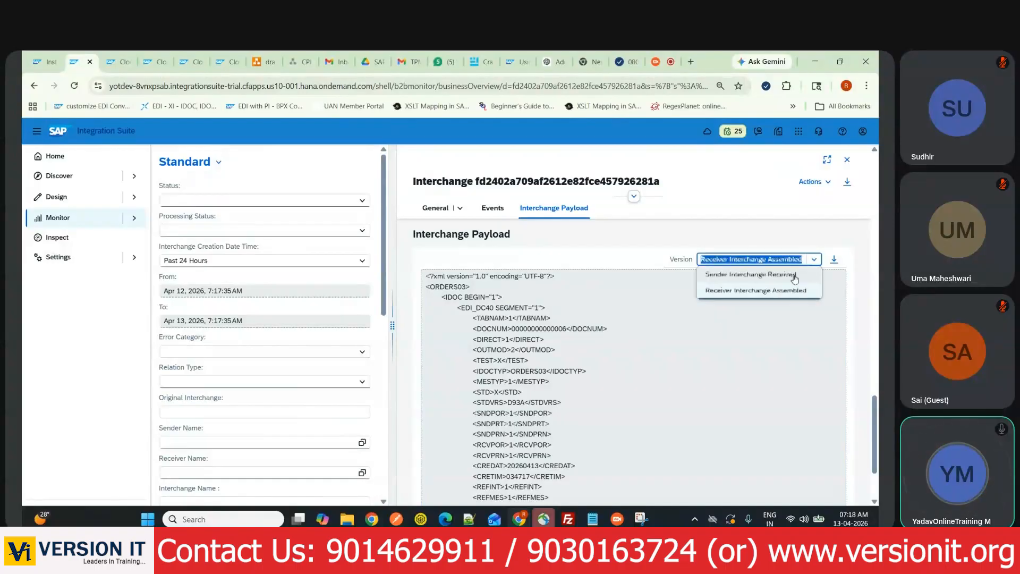
click(744, 275)
click(518, 343)
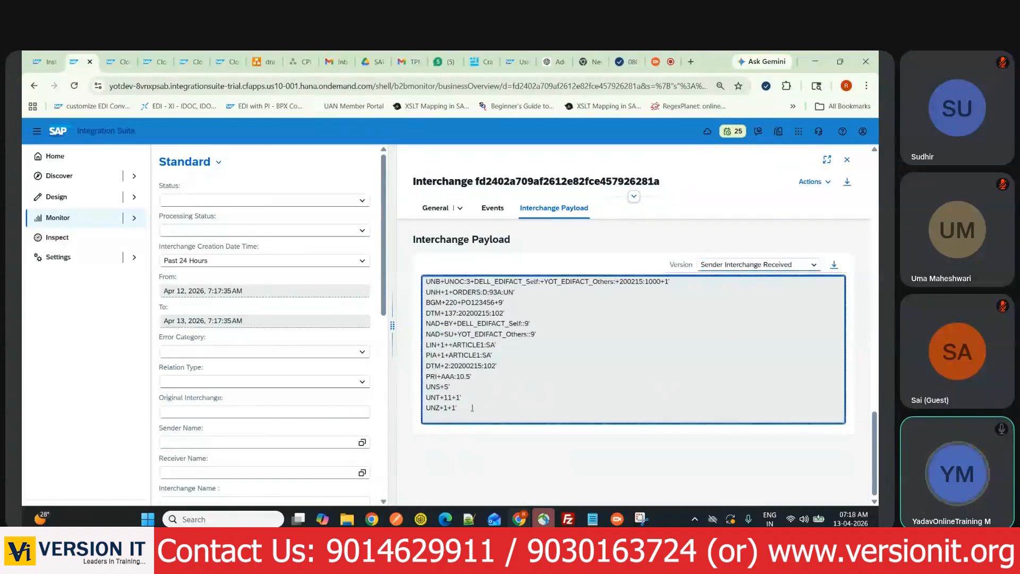
key(ctrl+a)
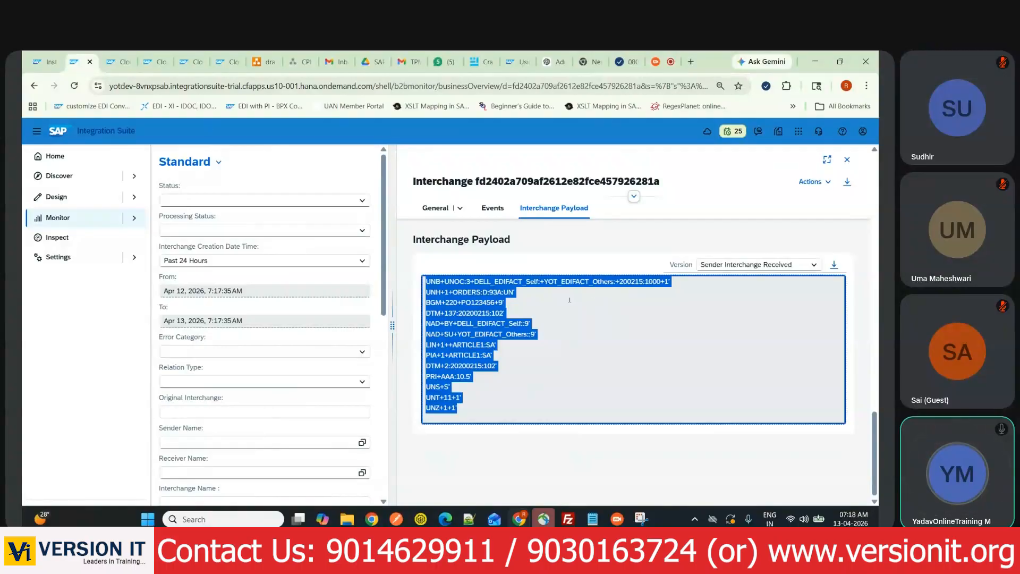
scroll(570, 300, up, 3)
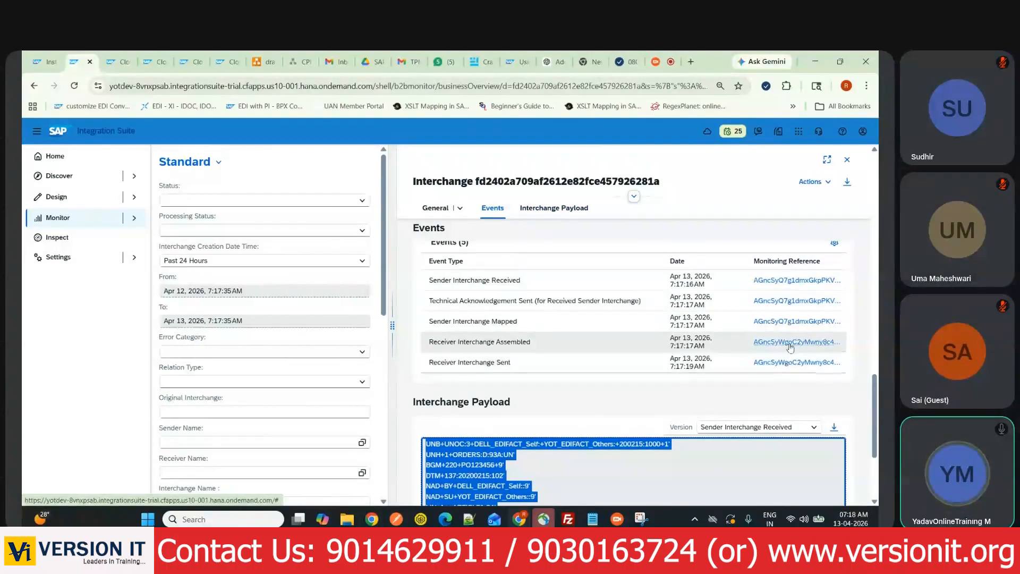
Follow the assembled interchange's monitoring reference and list the five messages sharing its correlation ID
click(790, 344)
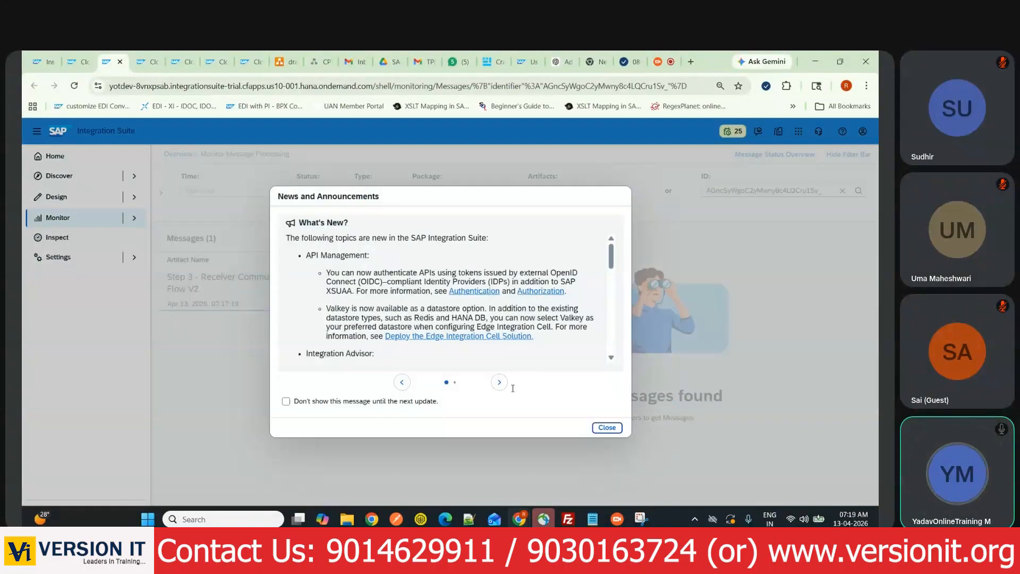
click(609, 427)
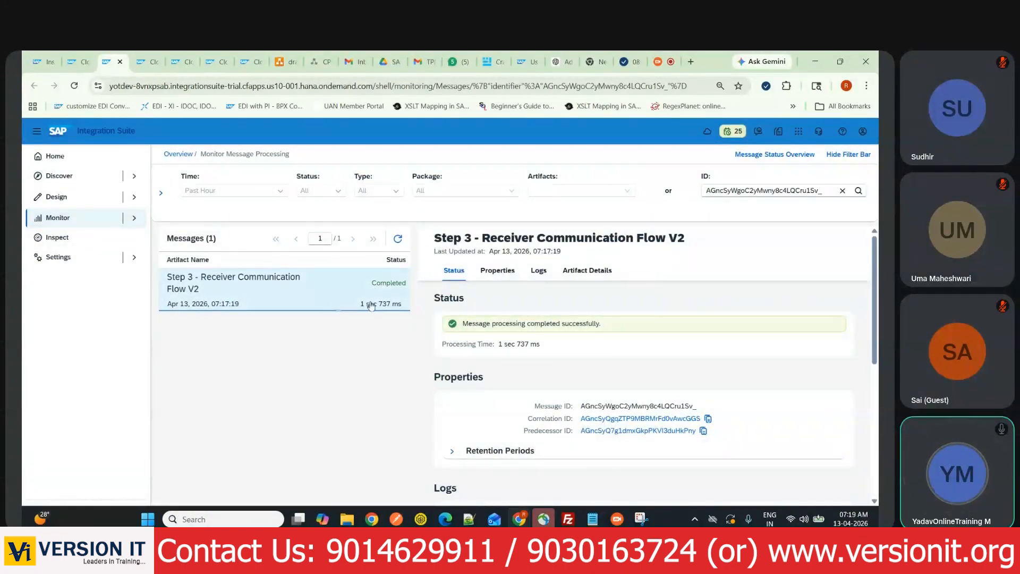
click(661, 420)
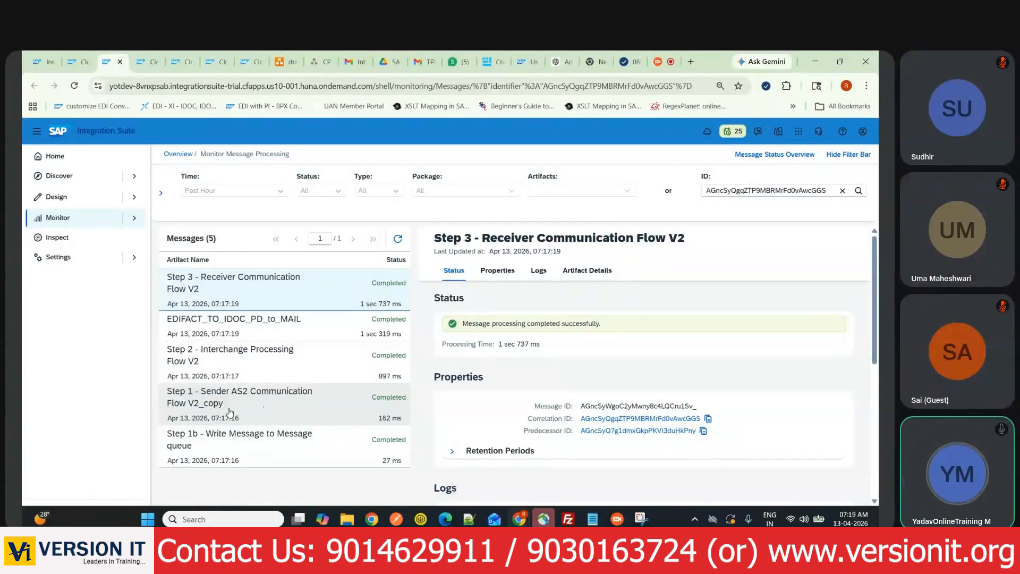
click(629, 63)
click(245, 62)
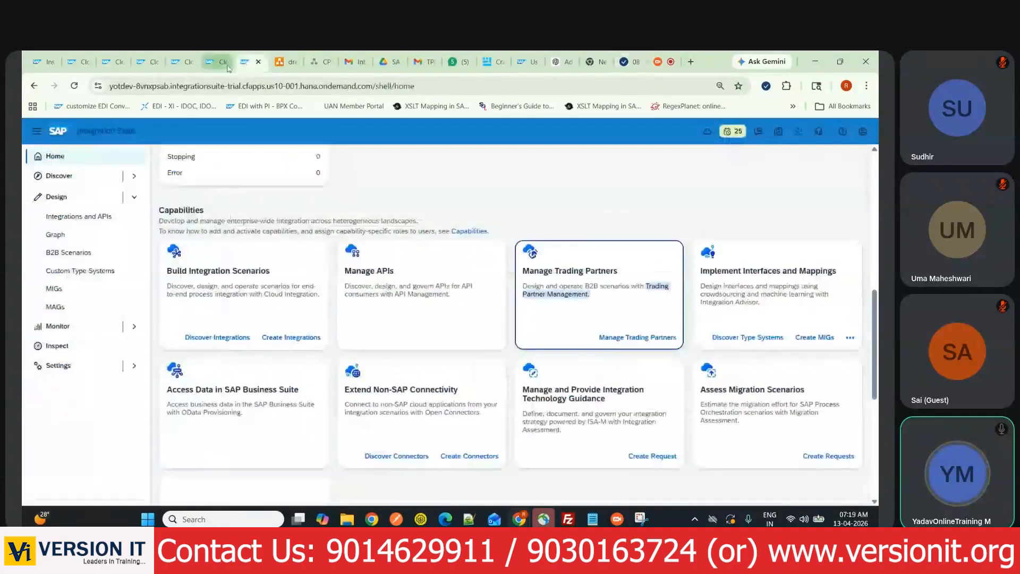
Check the five completed messages from the Apr 12 run, then go to the Gmail mailbox
click(223, 63)
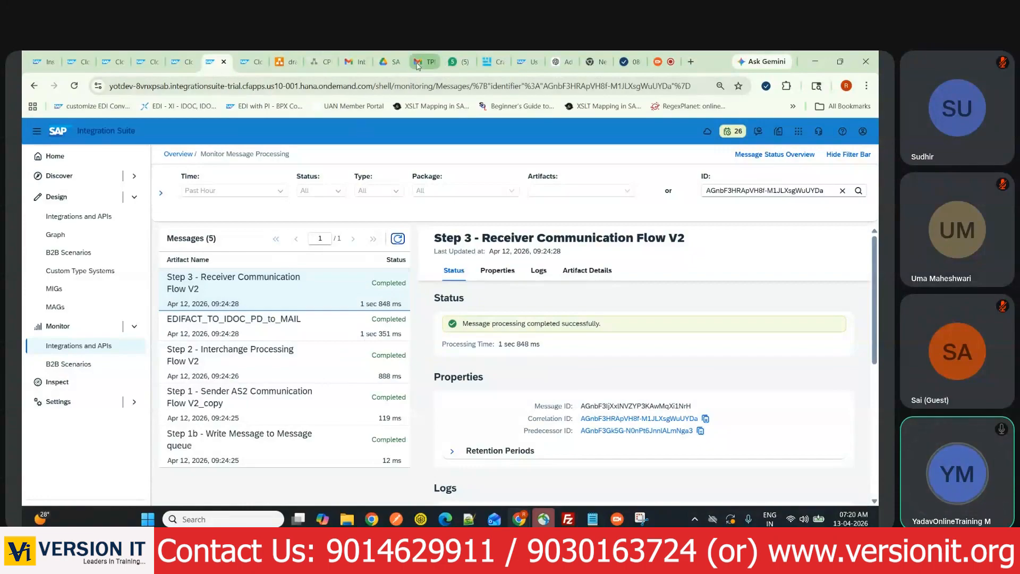
click(417, 64)
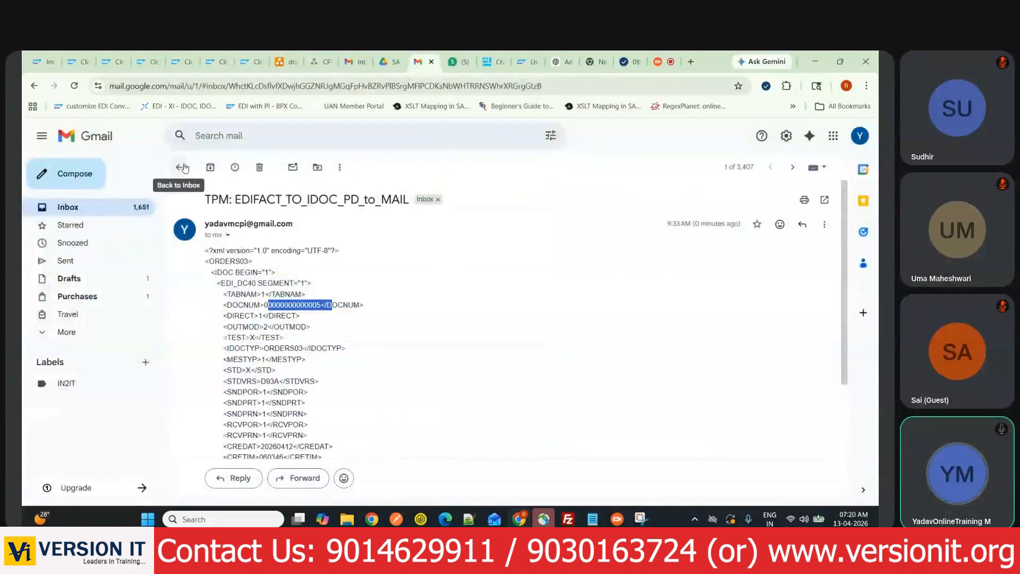
Open the newest TPM: EDIFACT_TO_IDOC_PD_to_MAIL email and verify its IDoc DOCNUM ends in 6
click(183, 168)
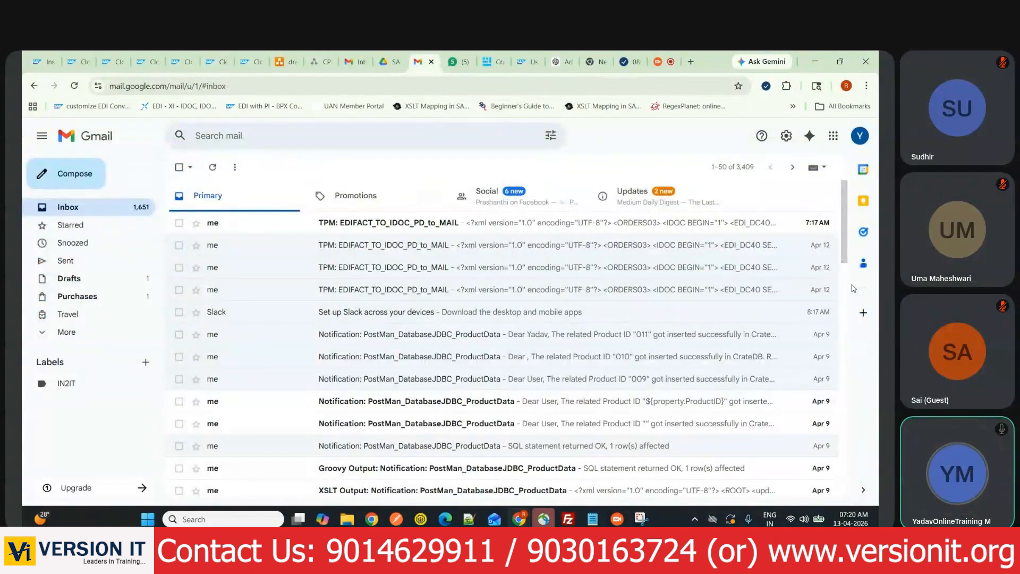
click(395, 229)
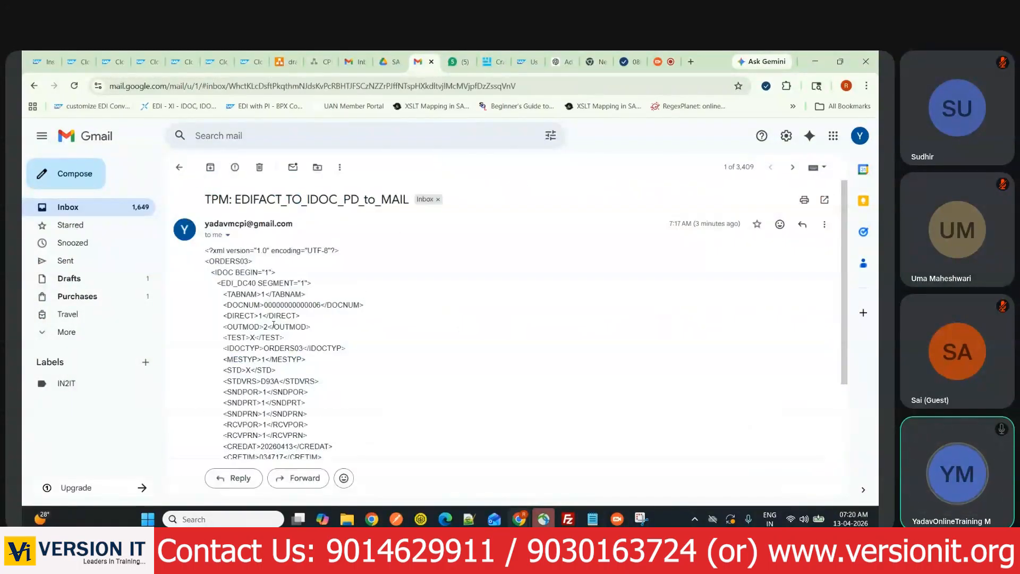
drag(266, 307, 311, 306)
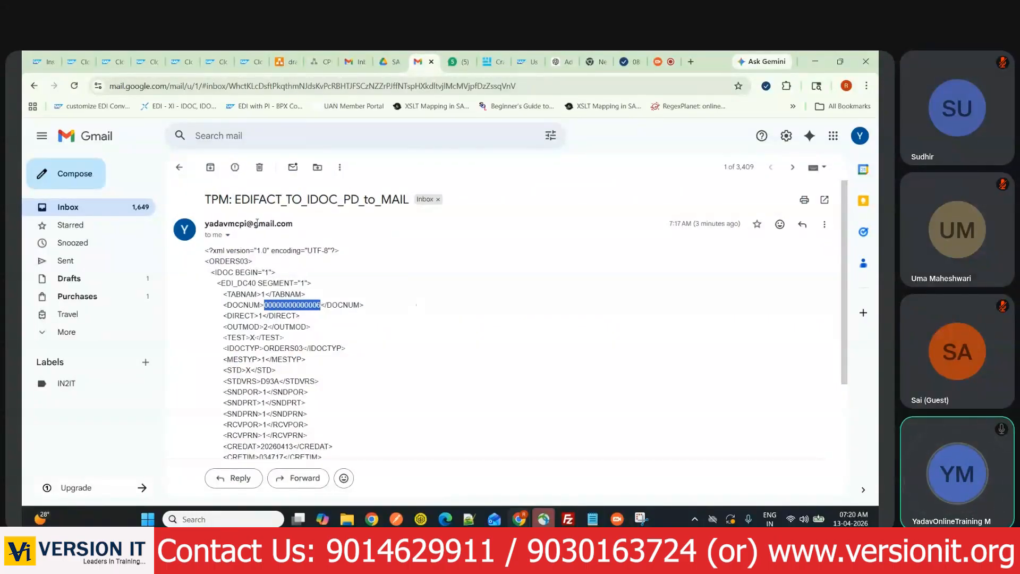
click(219, 60)
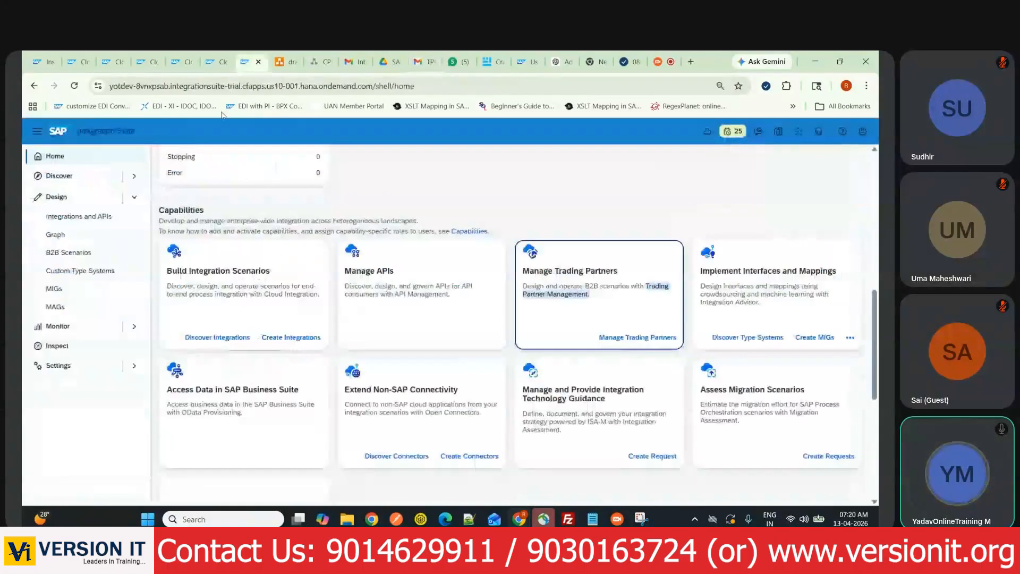
Return to the Message Processing monitor and scan the message list
click(218, 61)
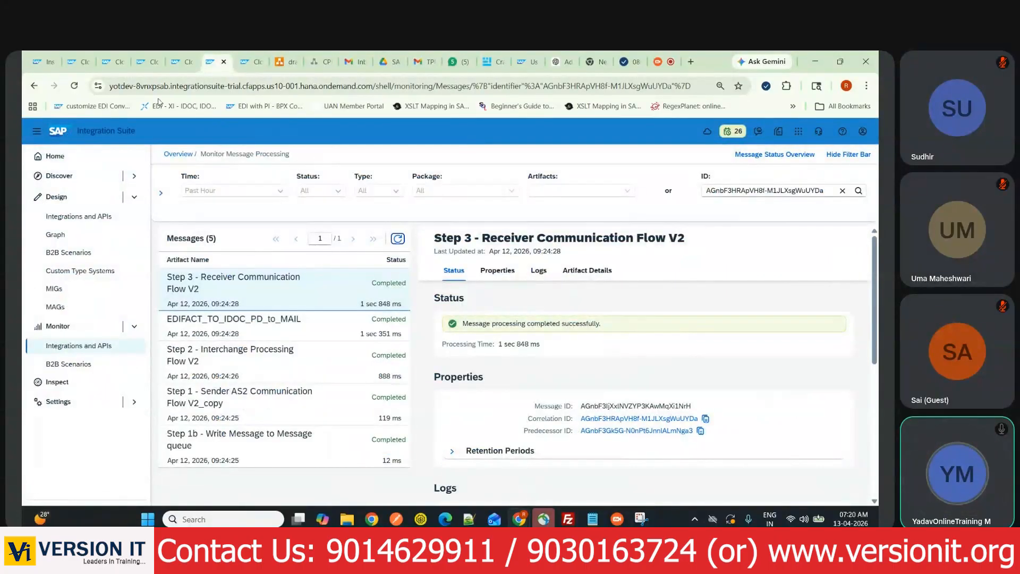
click(224, 61)
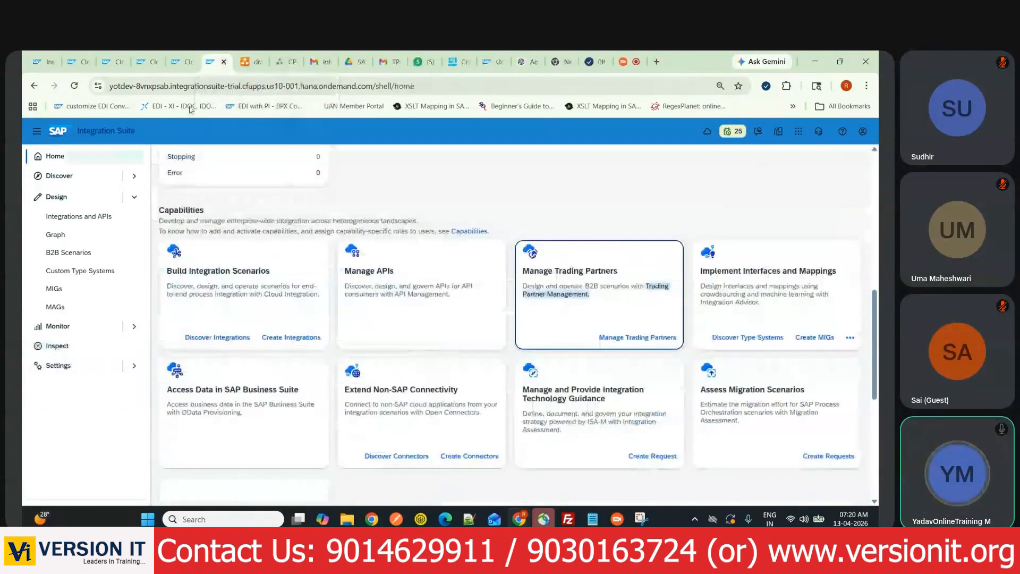
click(183, 62)
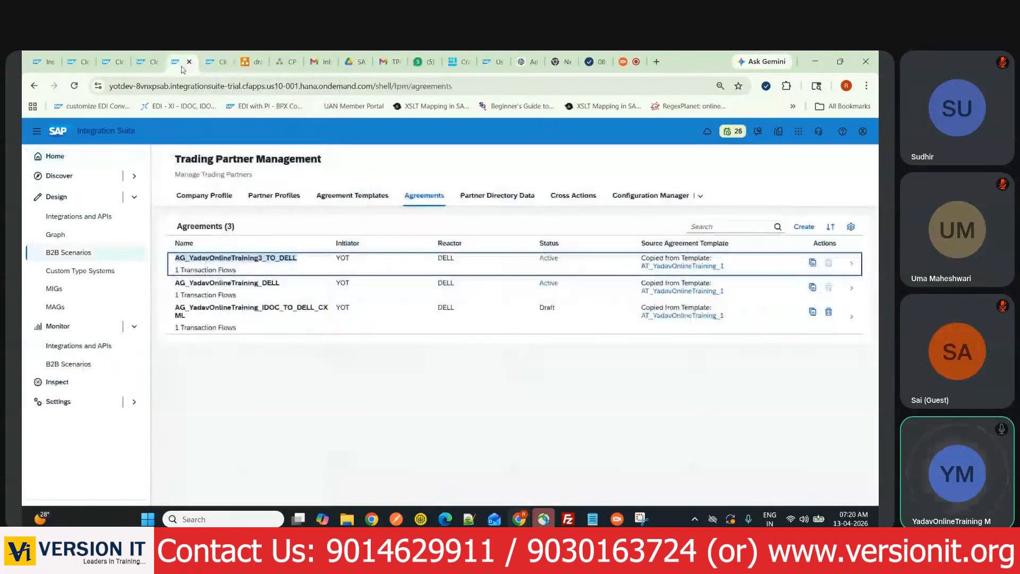
click(146, 63)
click(114, 62)
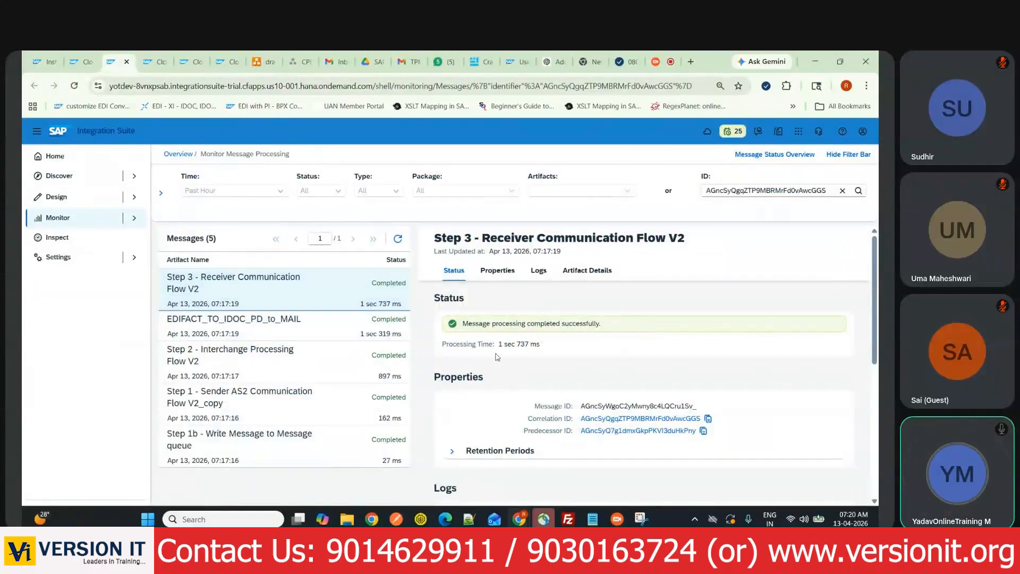
scroll(503, 398, down, 5)
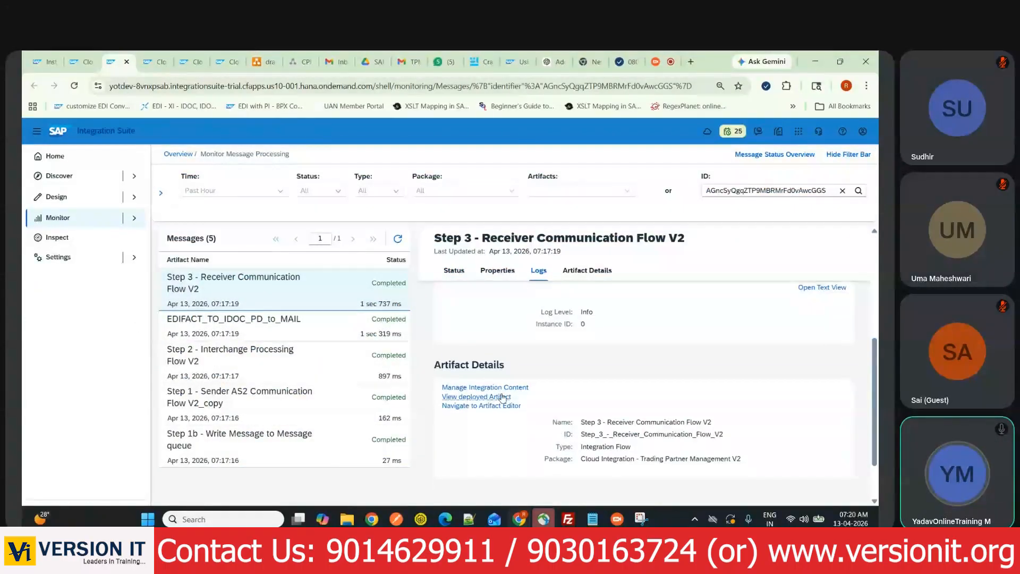
scroll(495, 396, up, 3)
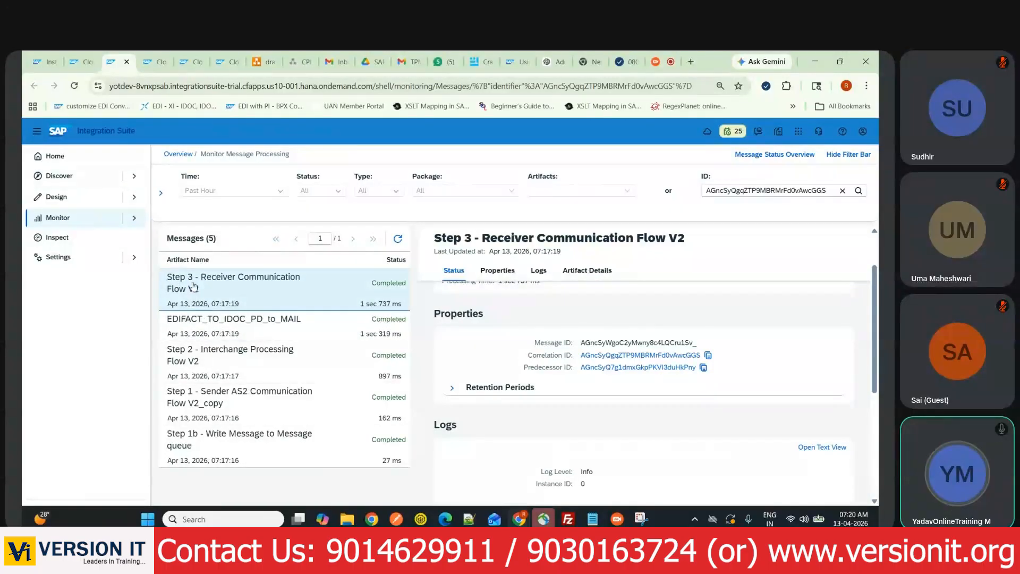
Open the EDIFACT_TO_IDOC_PD_to_MAIL message's details and jump to its integration flow in the editor
click(251, 329)
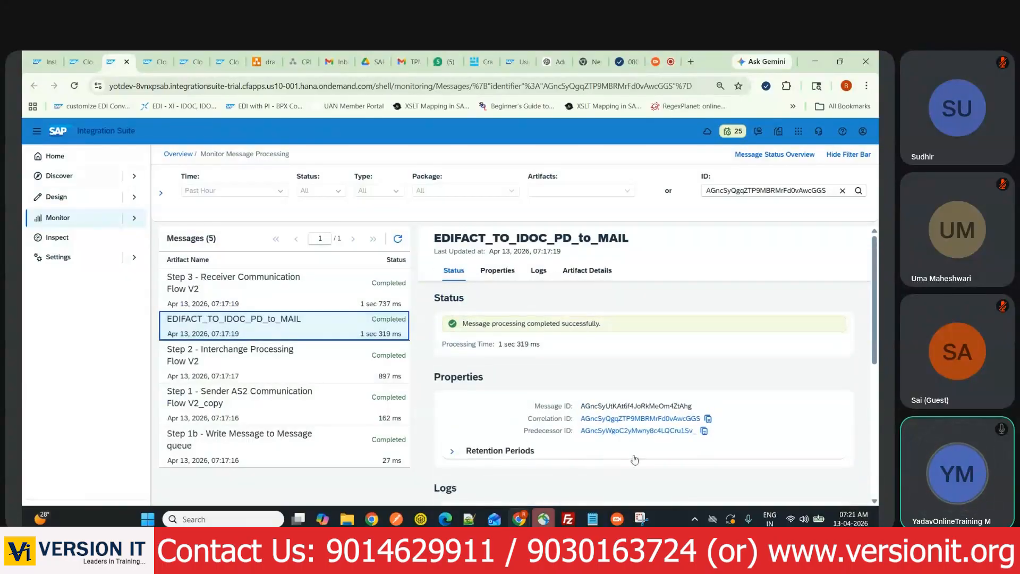
scroll(632, 410, down, 2)
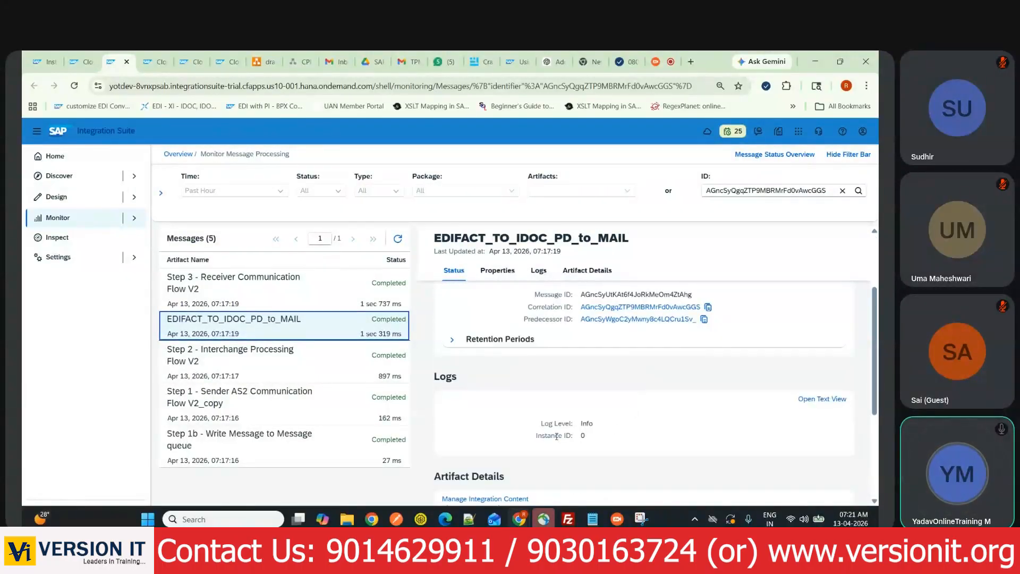
scroll(557, 436, down, 2)
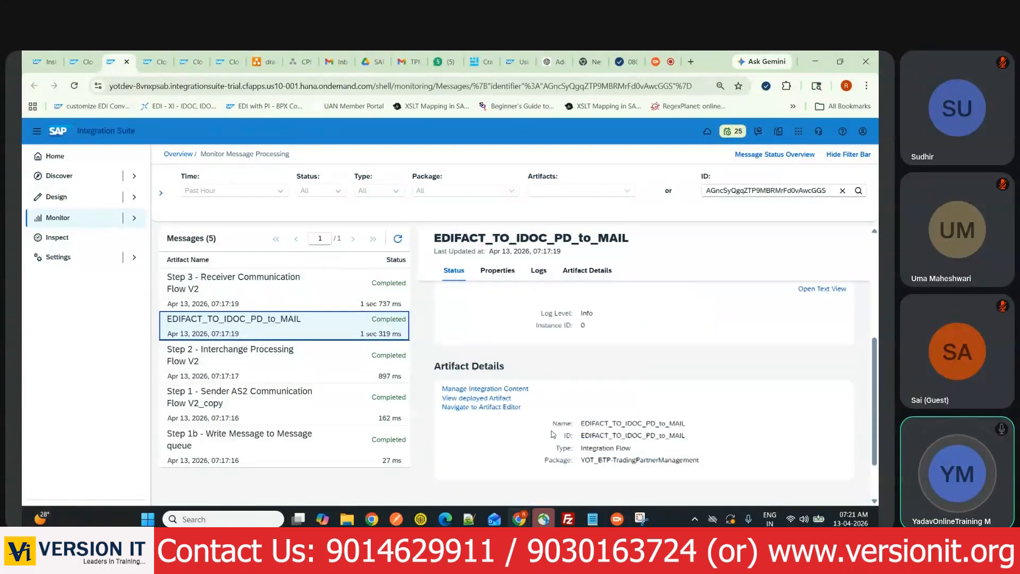
click(481, 408)
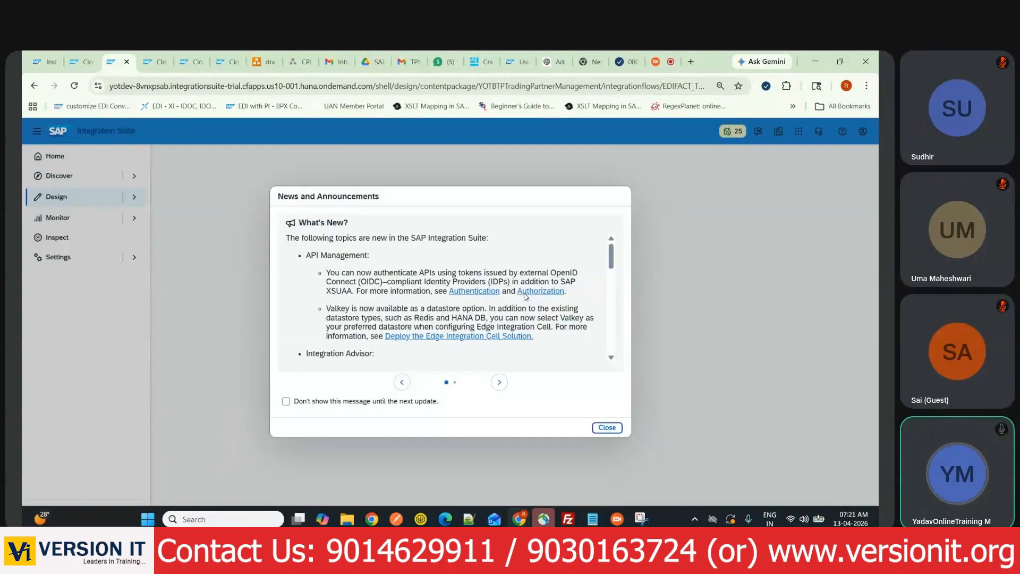
Close the What's New announcements covering the EDIFACT_TO_IDOC_PD_to_MAIL flow
click(608, 426)
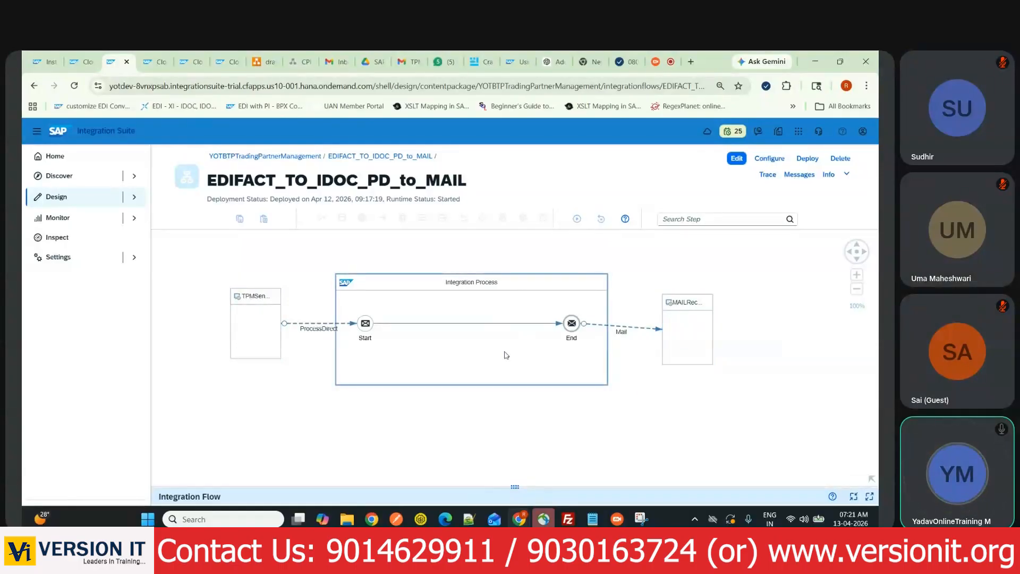
Resend the AS2_ORDERS_Working request, confirm 200 OK with no content, and review the EDI body
click(631, 62)
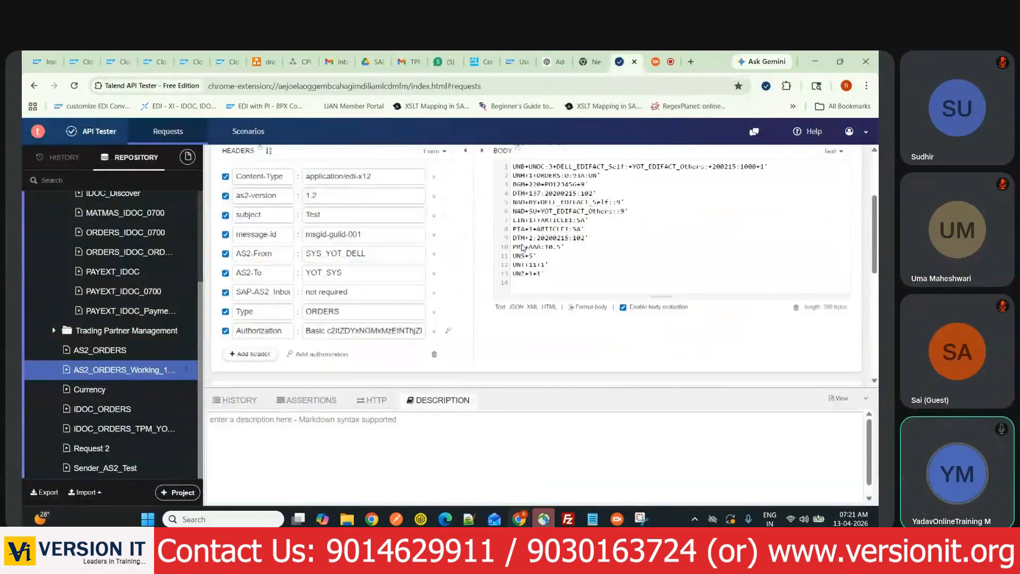
click(823, 164)
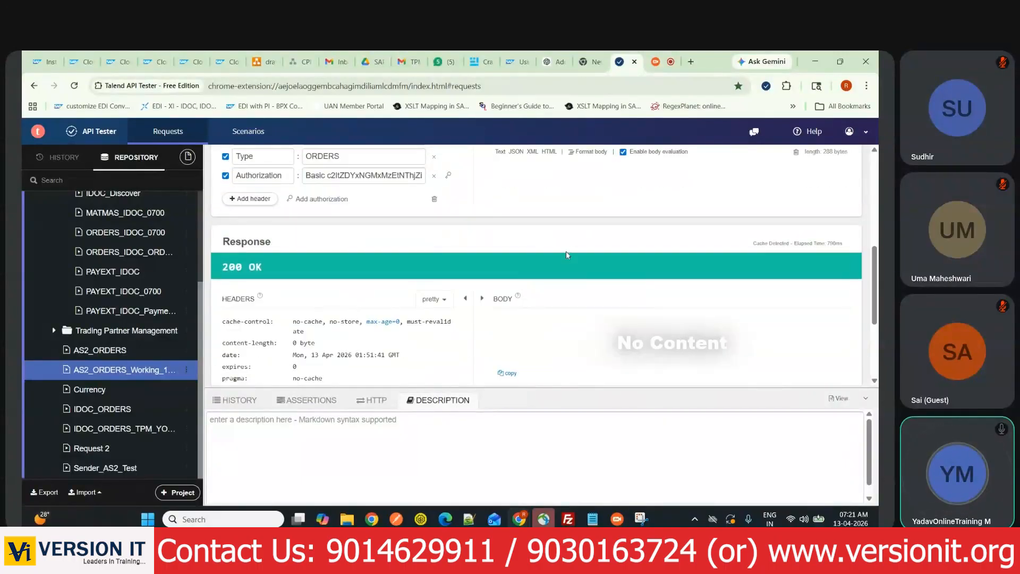
scroll(409, 298, up, 5)
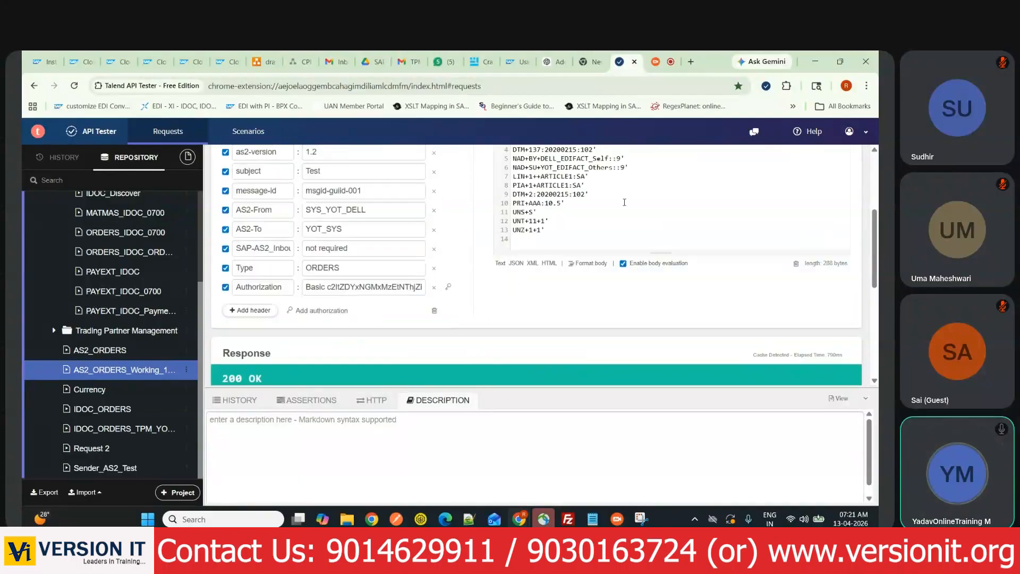
drag(553, 342, 559, 242)
click(645, 274)
click(591, 270)
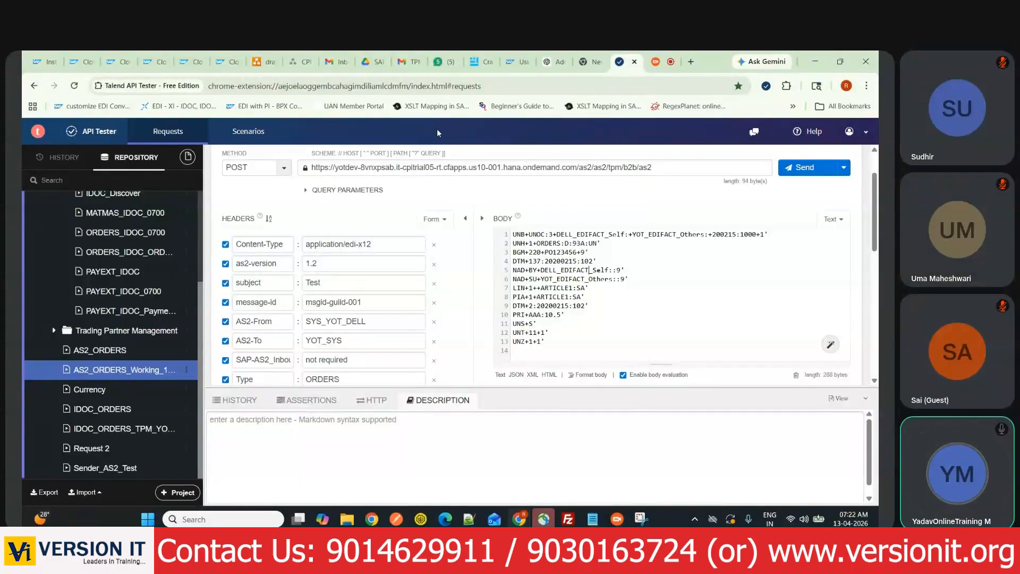
Return to SAP Integration Suite's B2B Monitor interchange details via the browser tabs
click(229, 57)
click(192, 61)
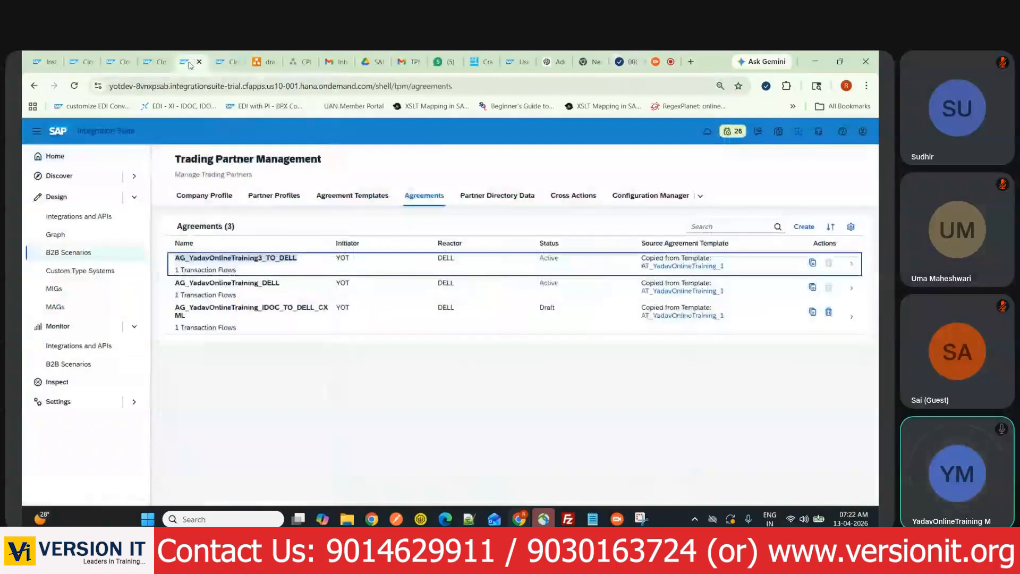
click(152, 68)
click(116, 65)
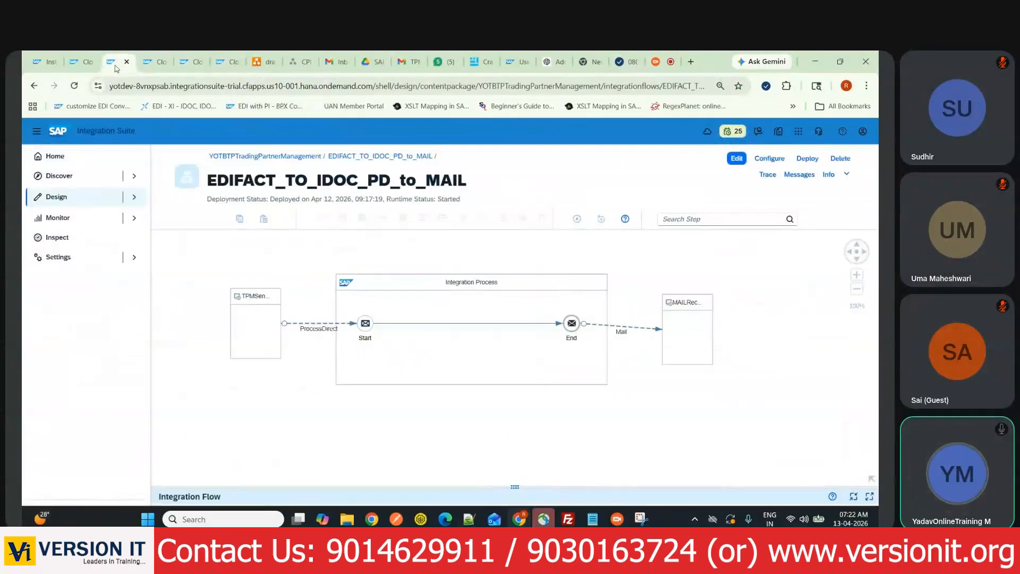
click(84, 63)
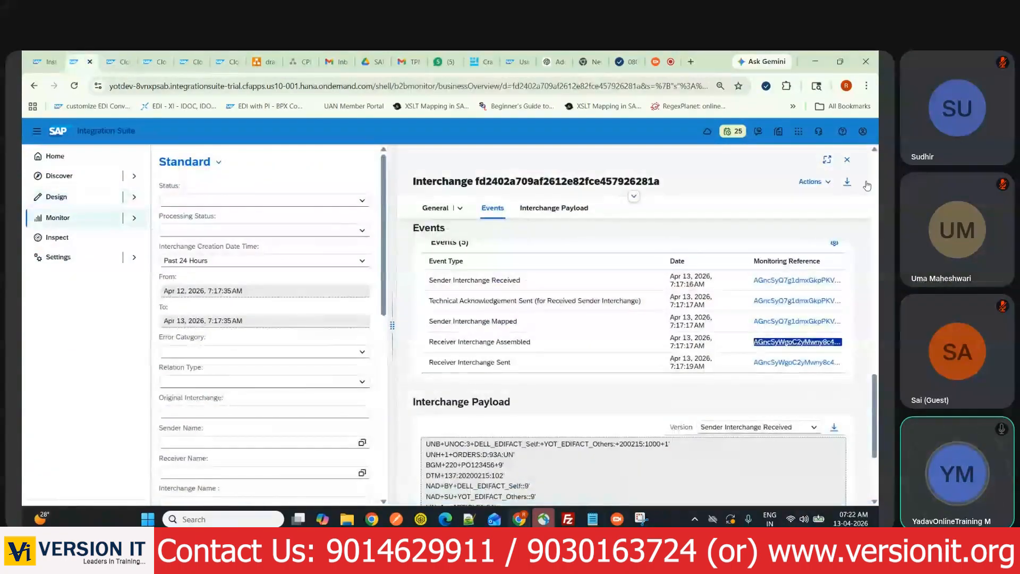
click(849, 161)
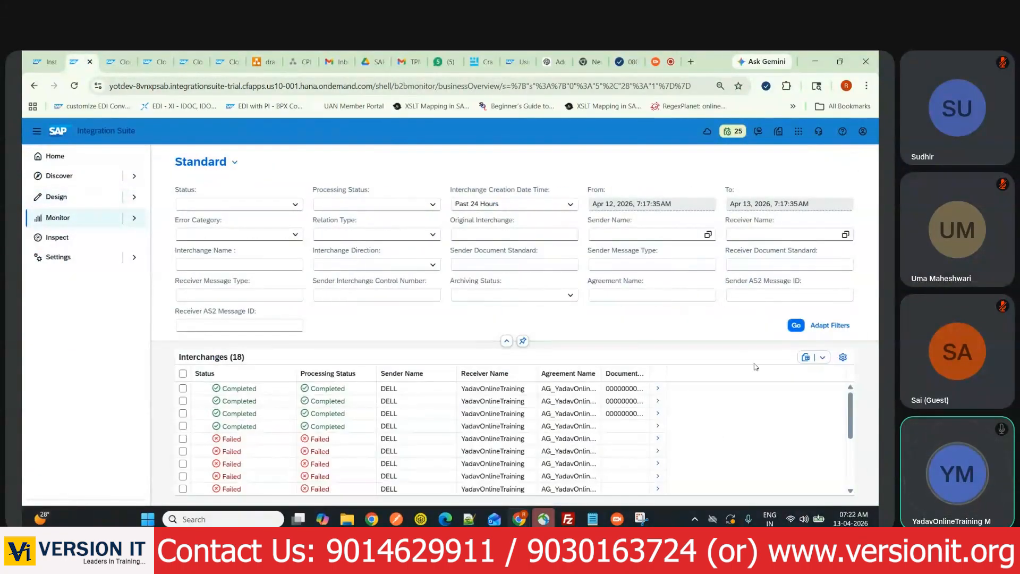
click(797, 331)
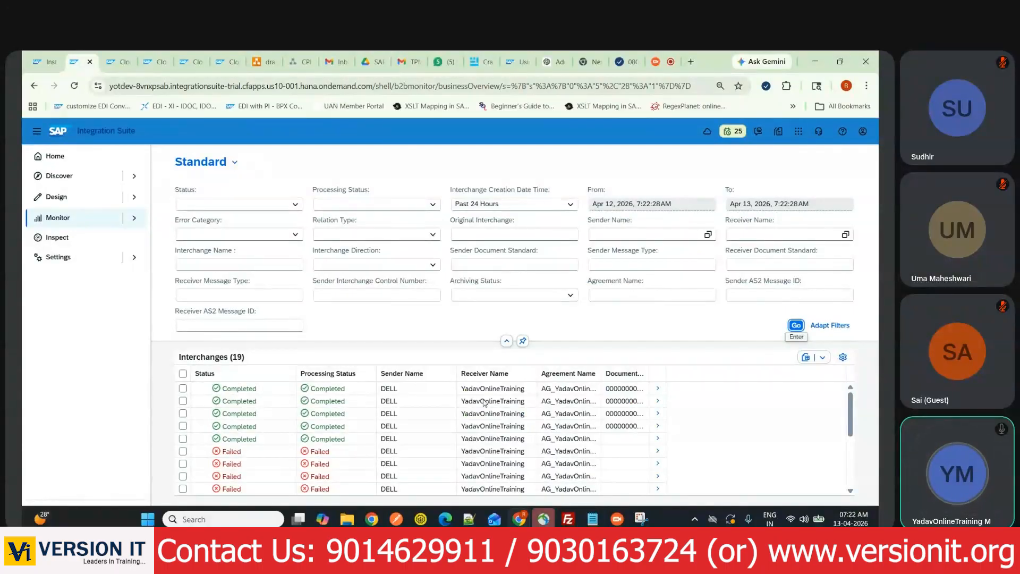
double_click(651, 374)
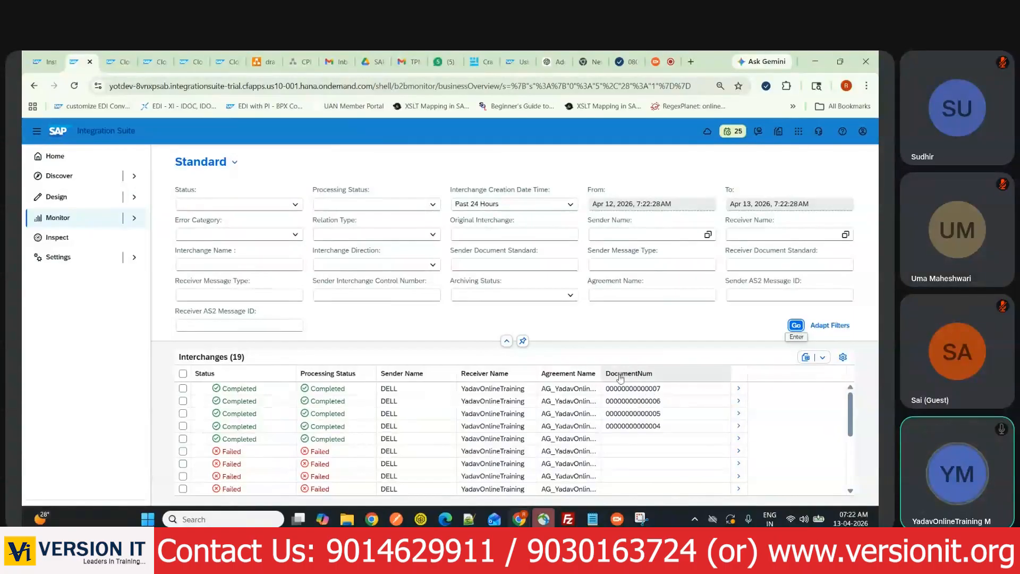
drag(668, 394, 605, 394)
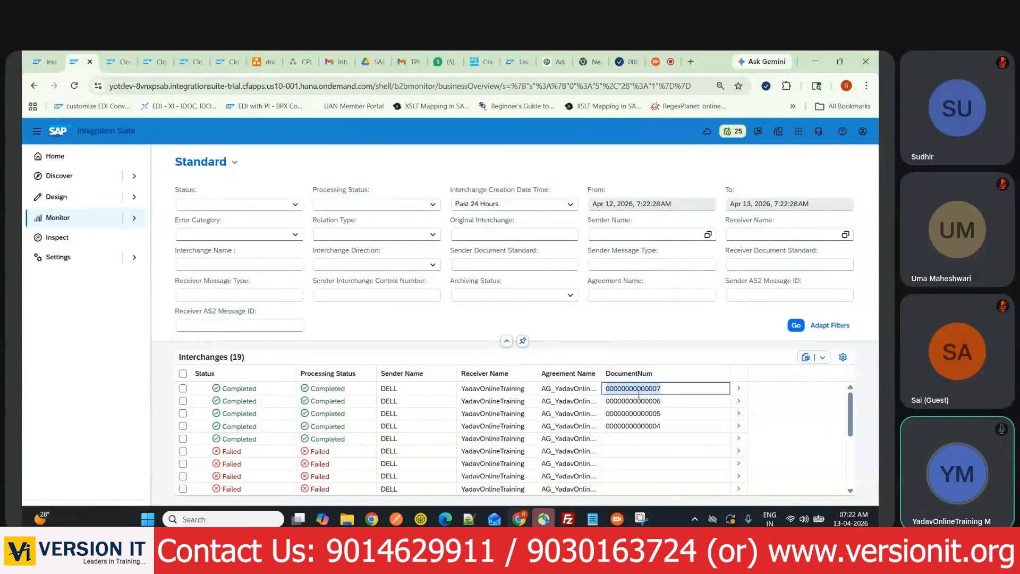
click(408, 62)
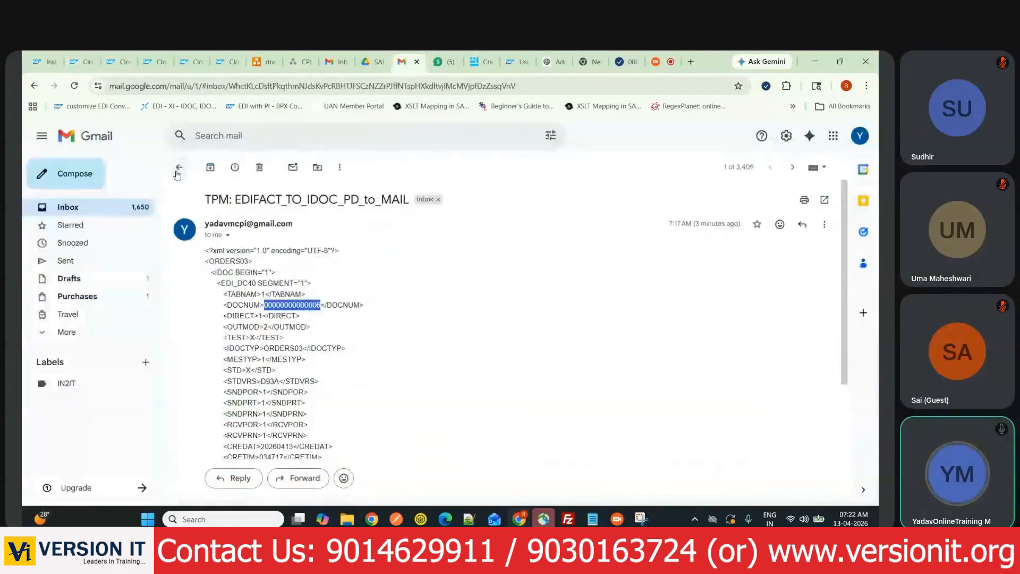
click(179, 168)
click(456, 225)
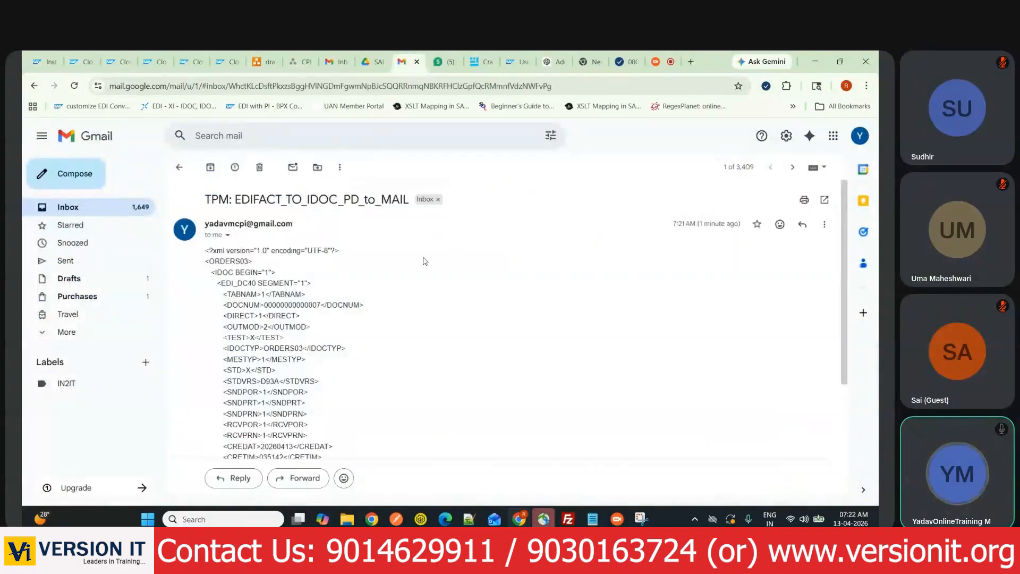
drag(266, 306, 325, 306)
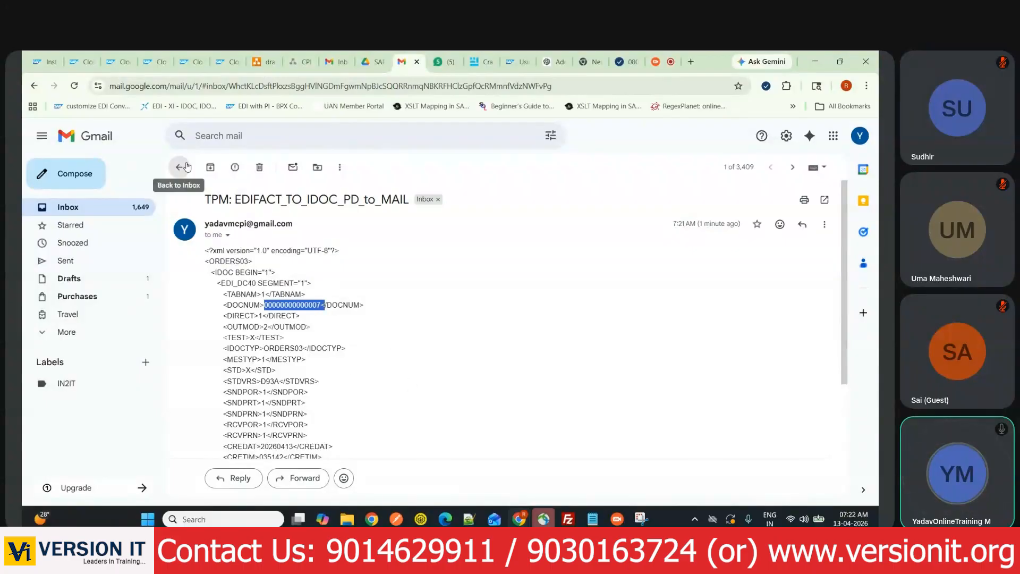
click(179, 167)
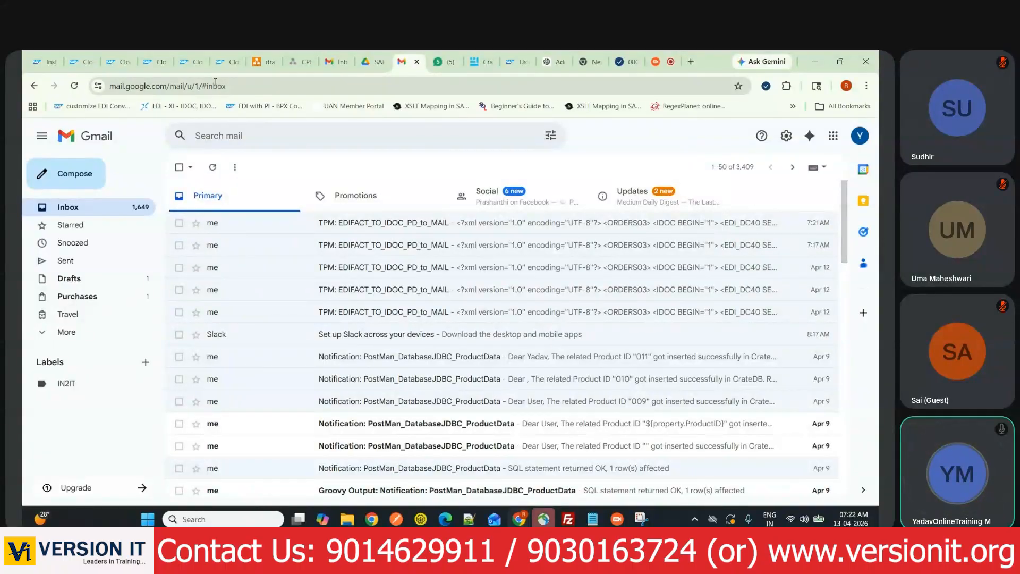
click(223, 64)
click(194, 62)
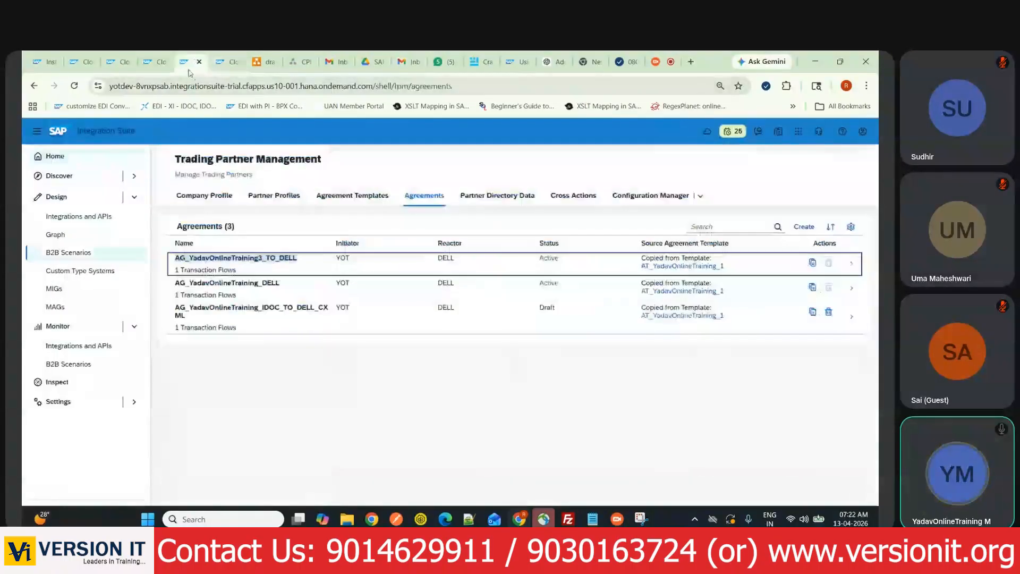
Open the Sender IDOC Communication Flow V2_YOT_Custom from YOT_BTP-TradingPartnerManagement's Artifacts (3) list
click(157, 63)
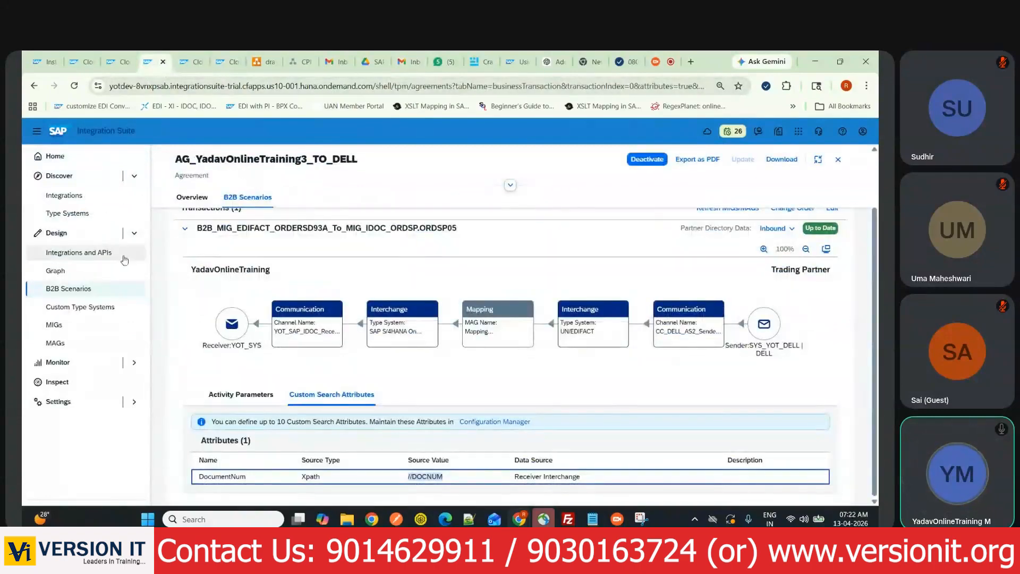
click(84, 240)
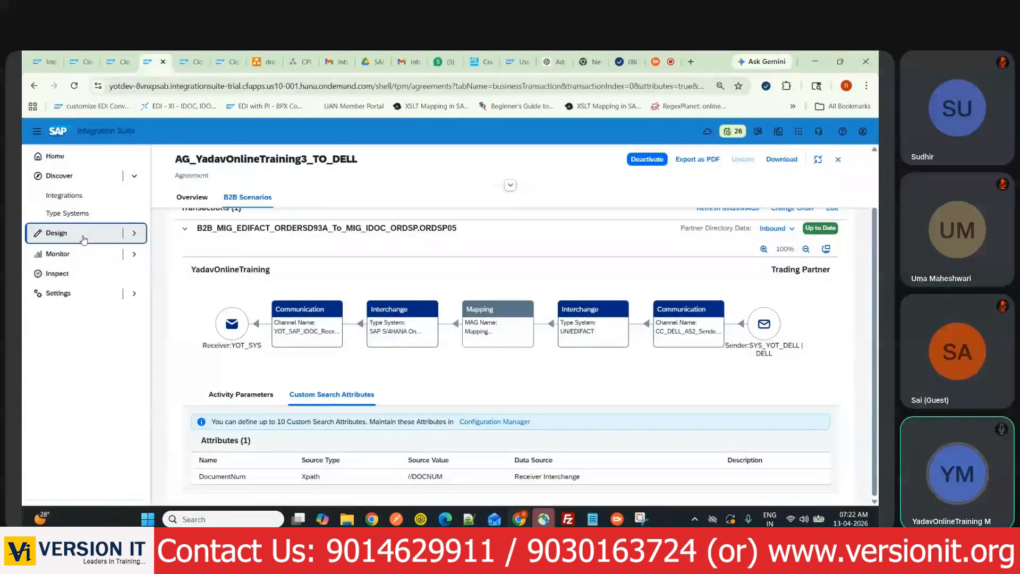
click(85, 237)
click(80, 253)
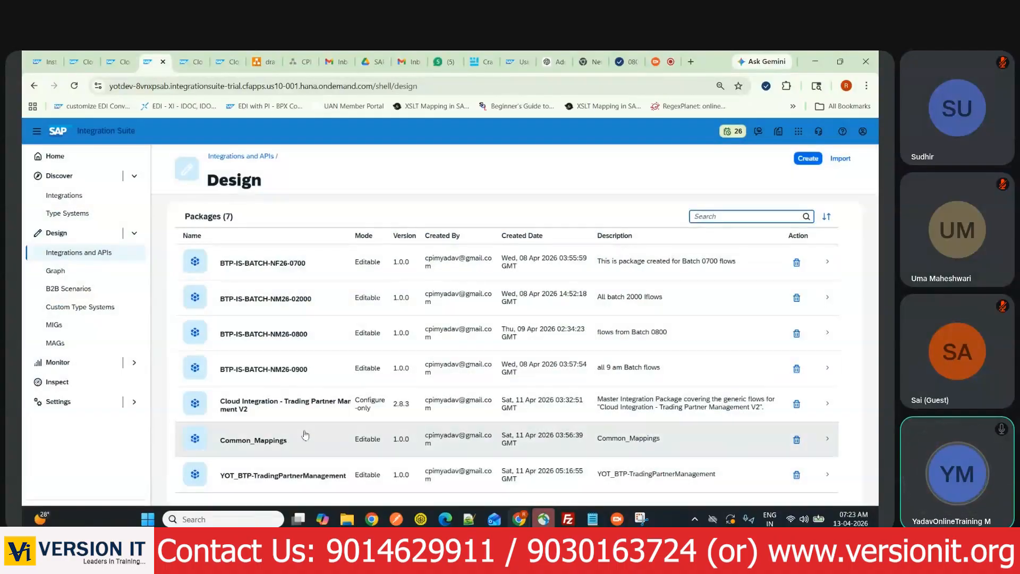
click(254, 483)
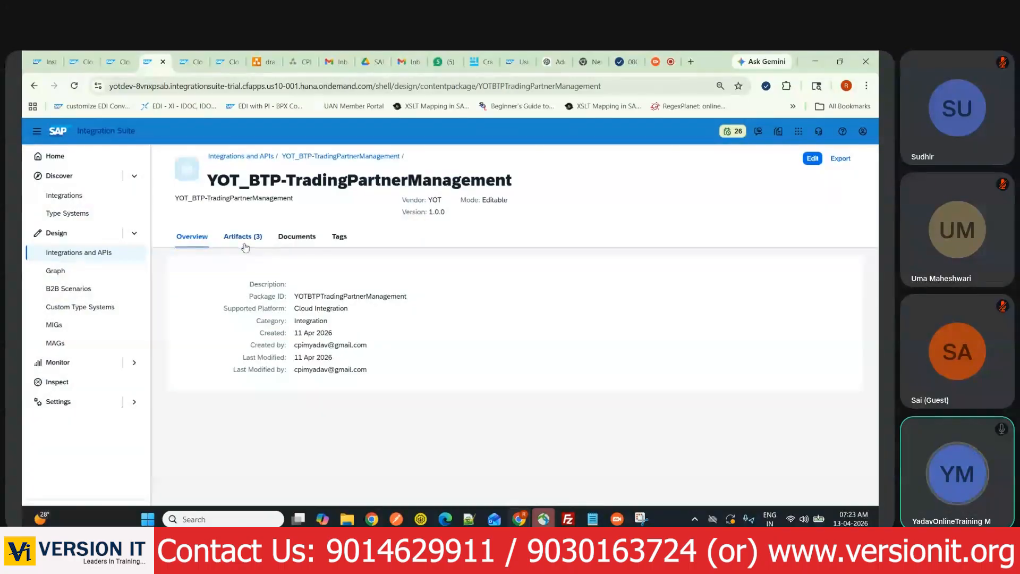
click(242, 239)
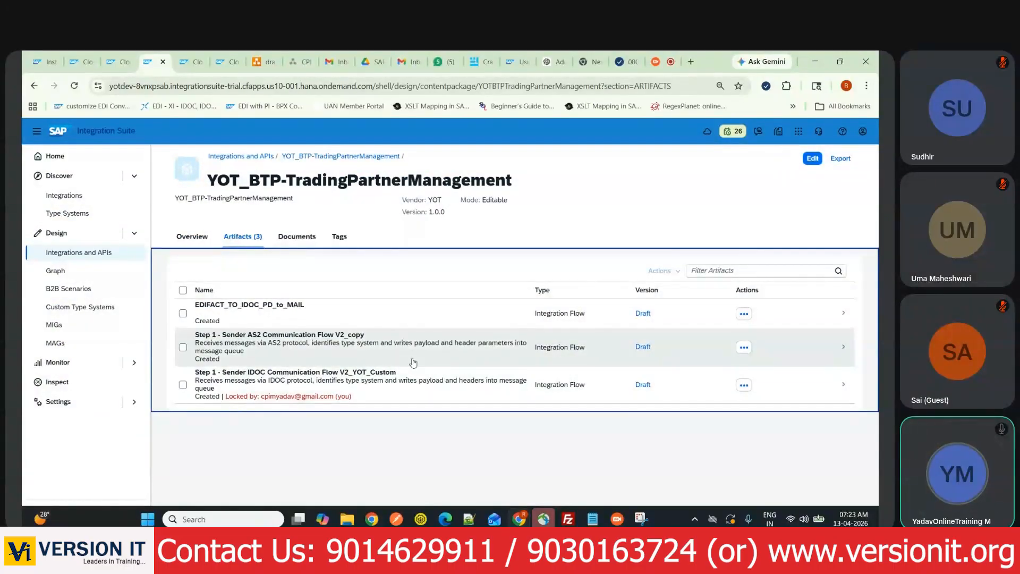
click(399, 390)
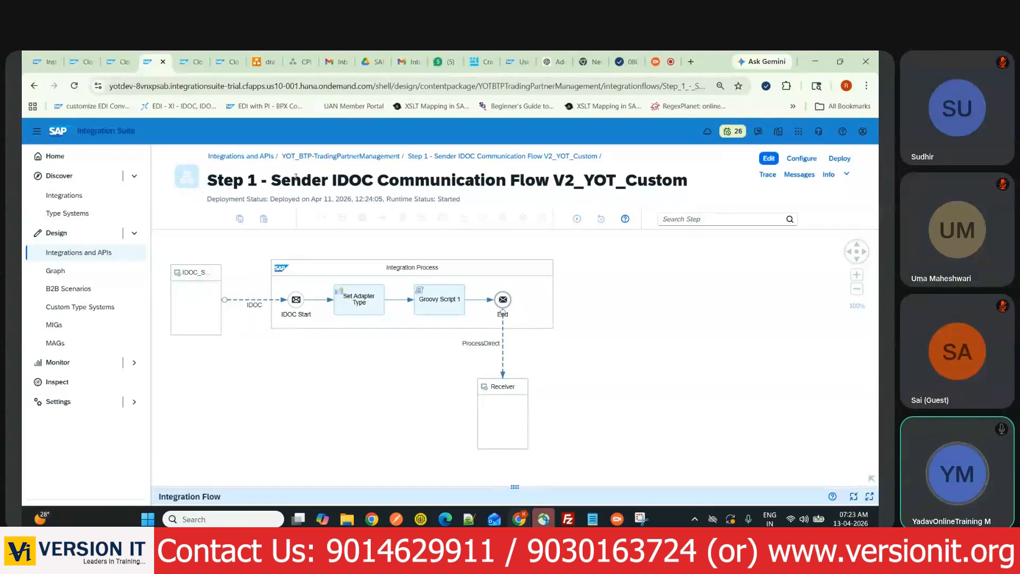
Select the IDOC flow title, then open Step 1 - Sender AS2 Communication Flow V2_copy from the artifacts
drag(208, 181, 529, 194)
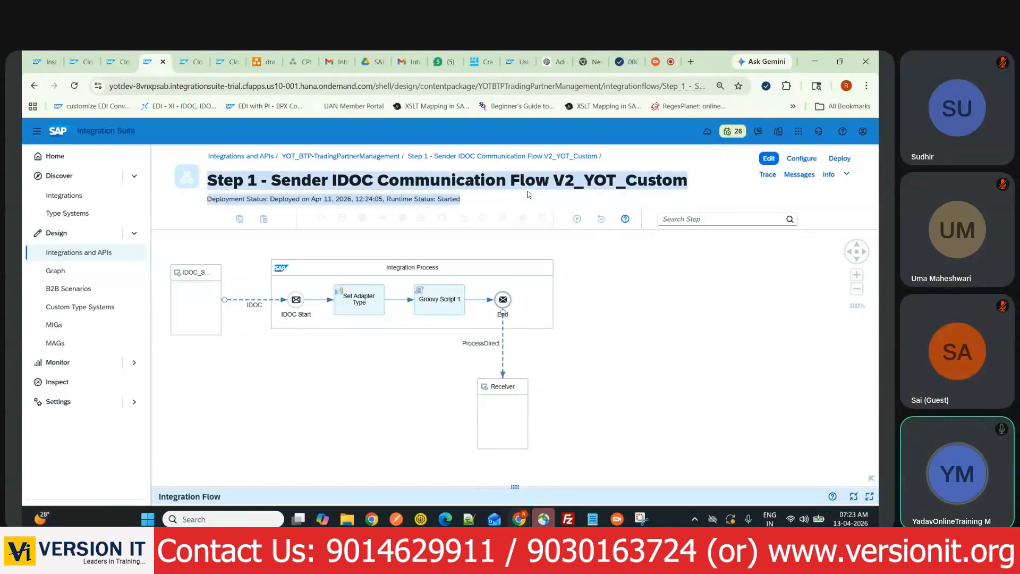
drag(672, 194, 683, 182)
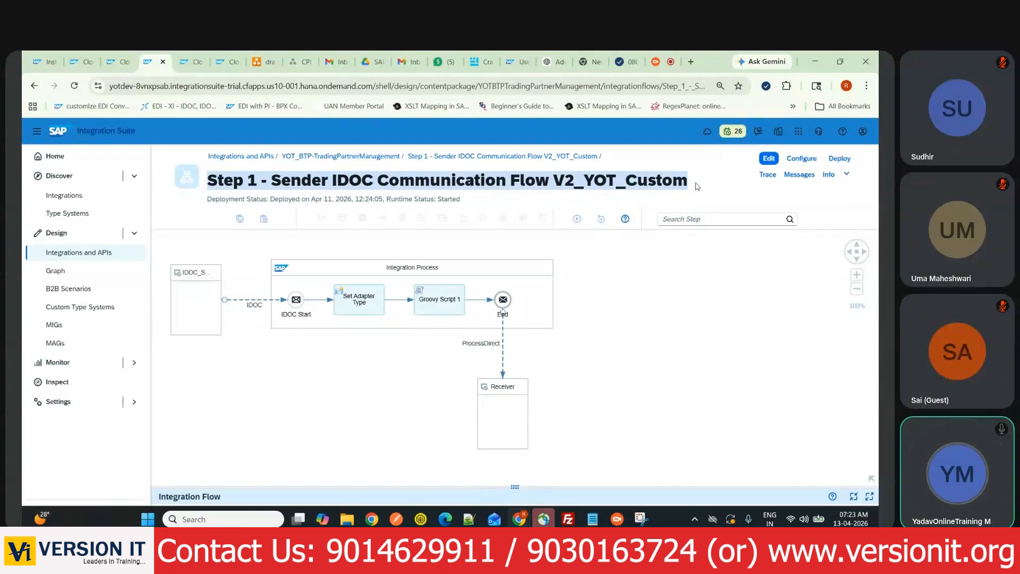
click(356, 156)
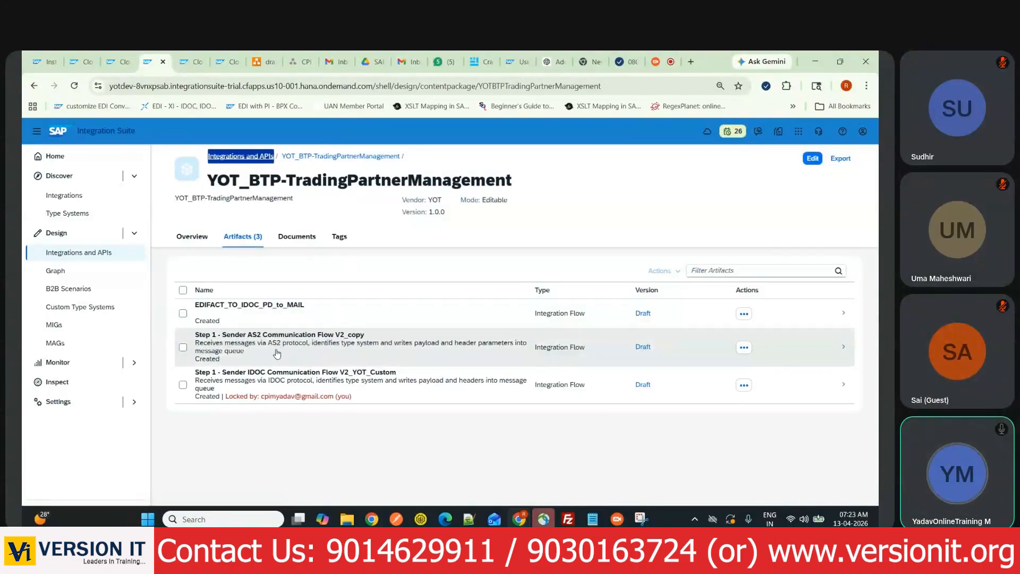
click(620, 63)
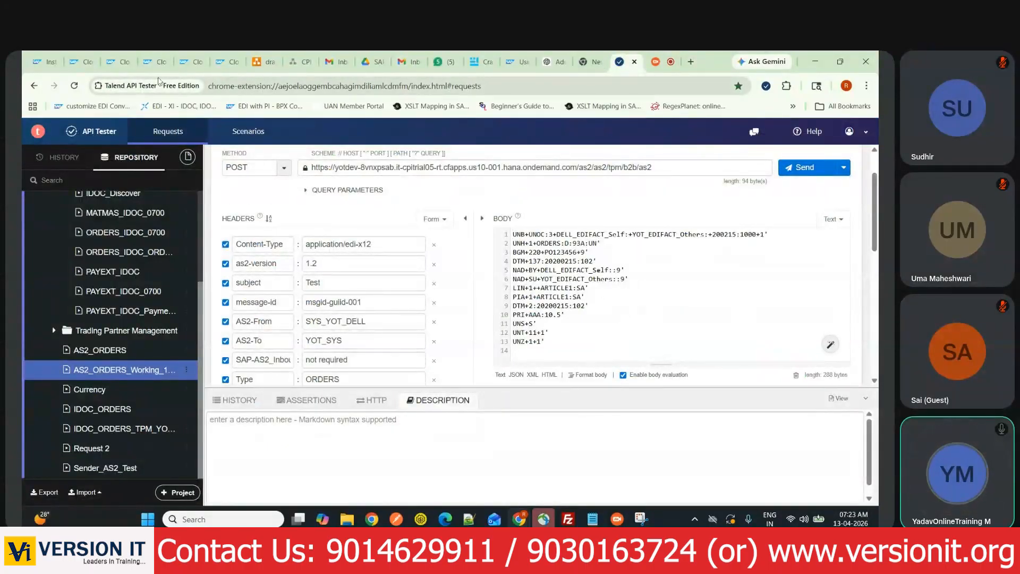
click(116, 64)
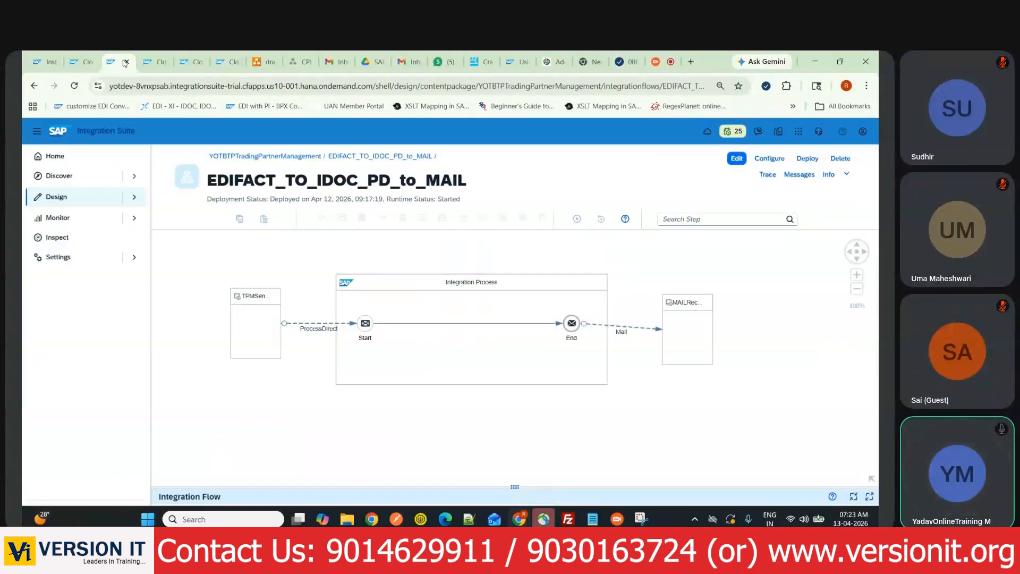
click(154, 62)
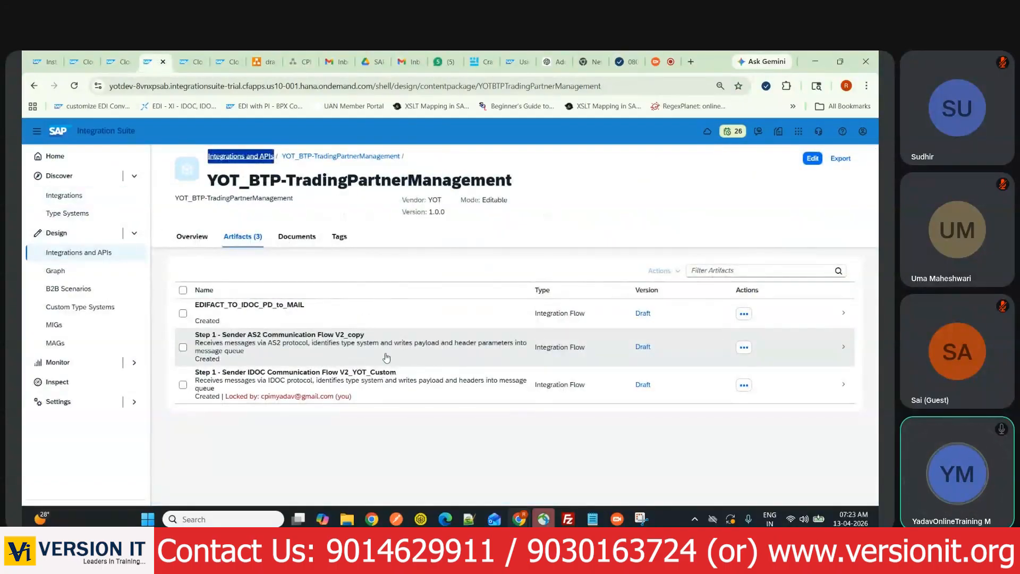
click(355, 347)
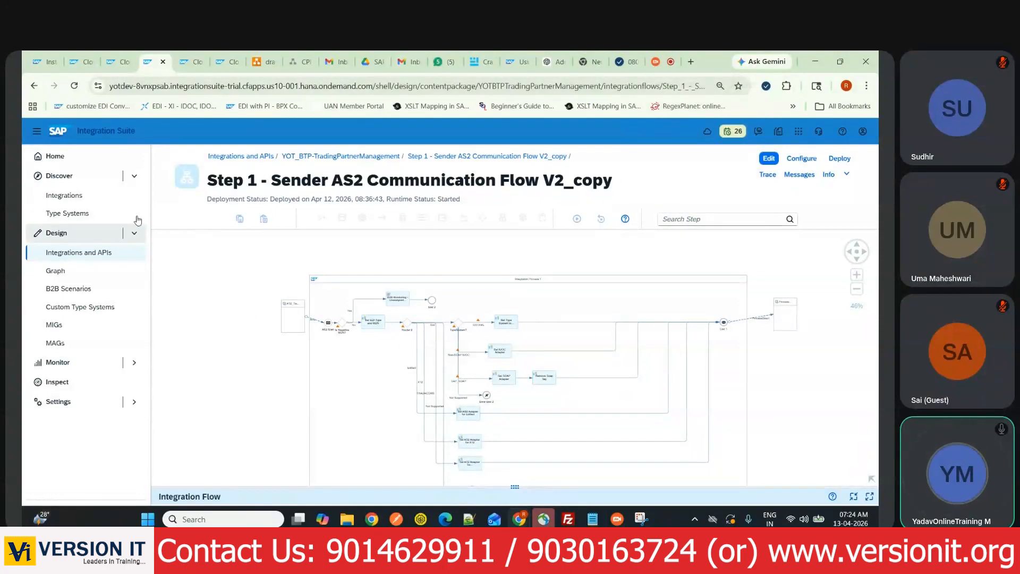
Cycle through the open Integration Suite tabs, ending on the B2B Monitor interchanges list
click(121, 68)
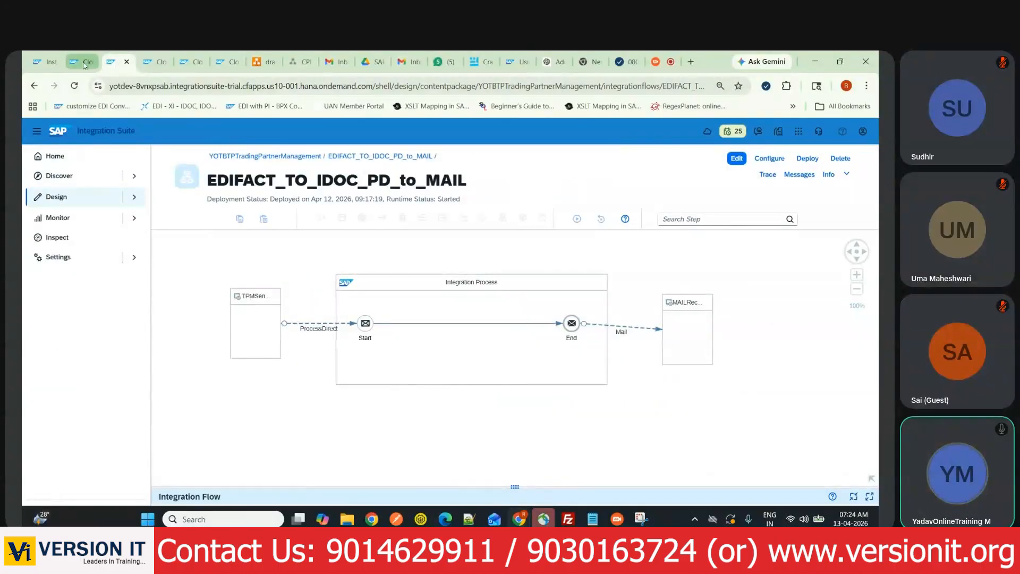
click(100, 63)
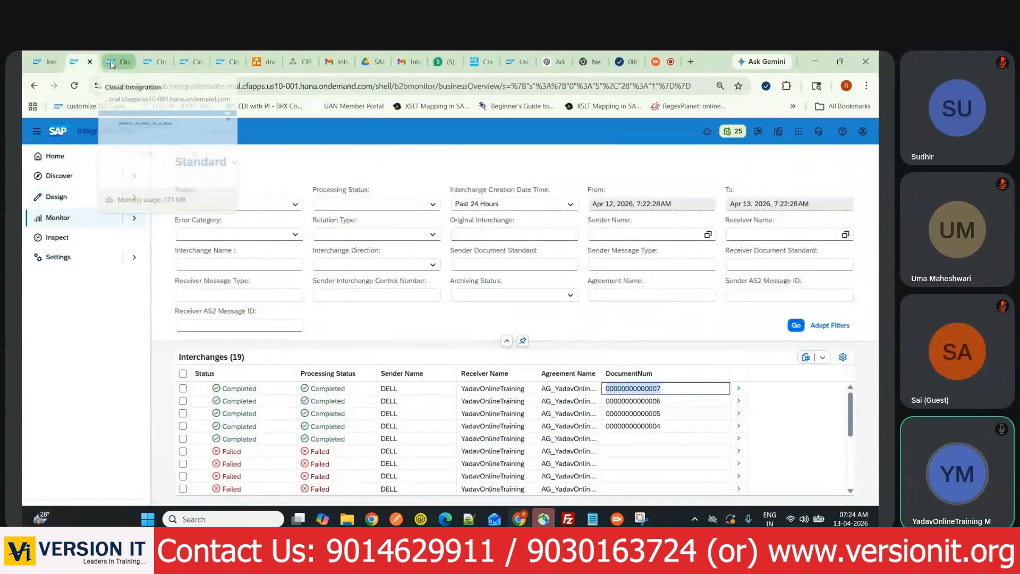
click(111, 64)
click(158, 63)
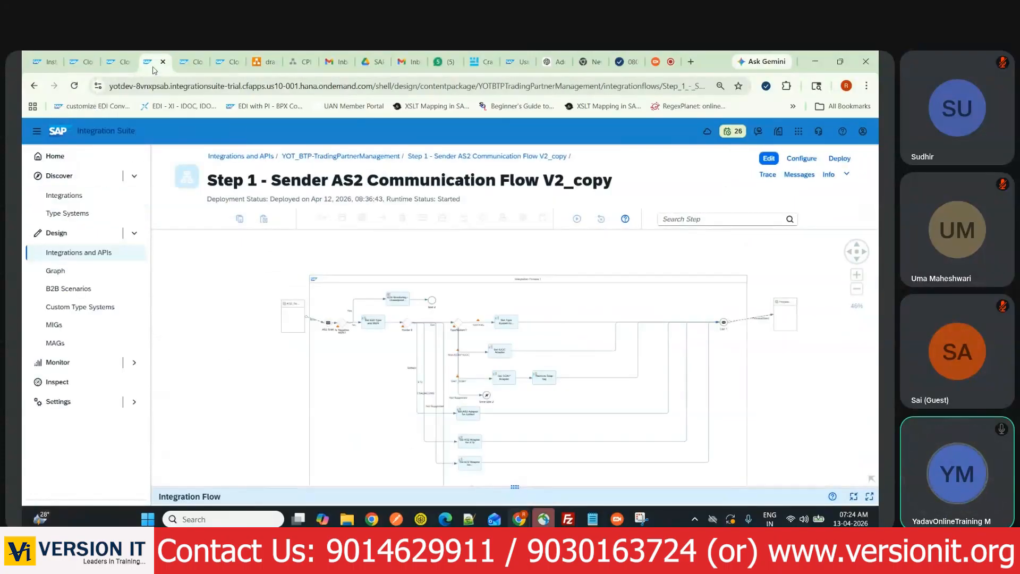
click(190, 62)
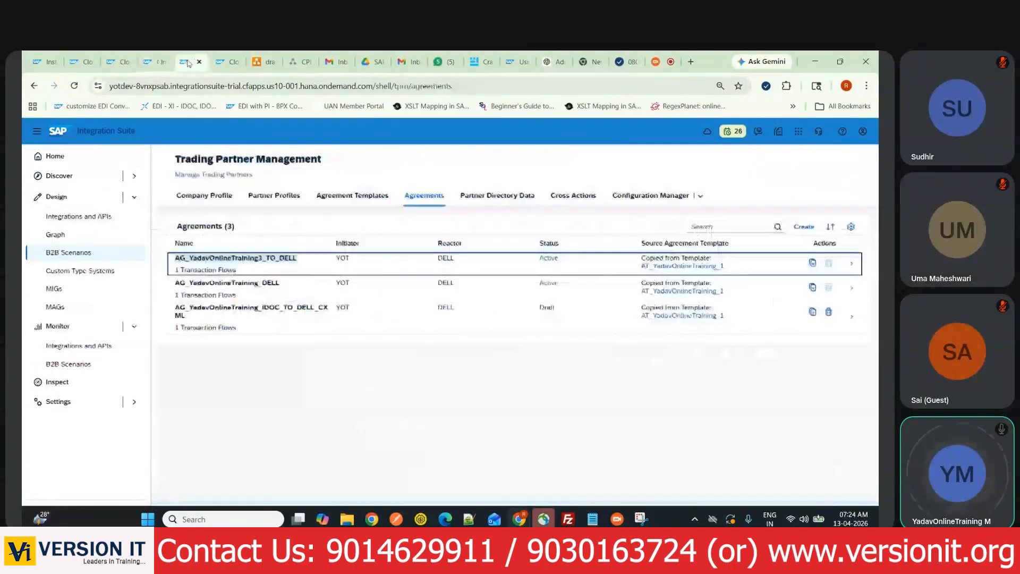
click(222, 63)
click(154, 62)
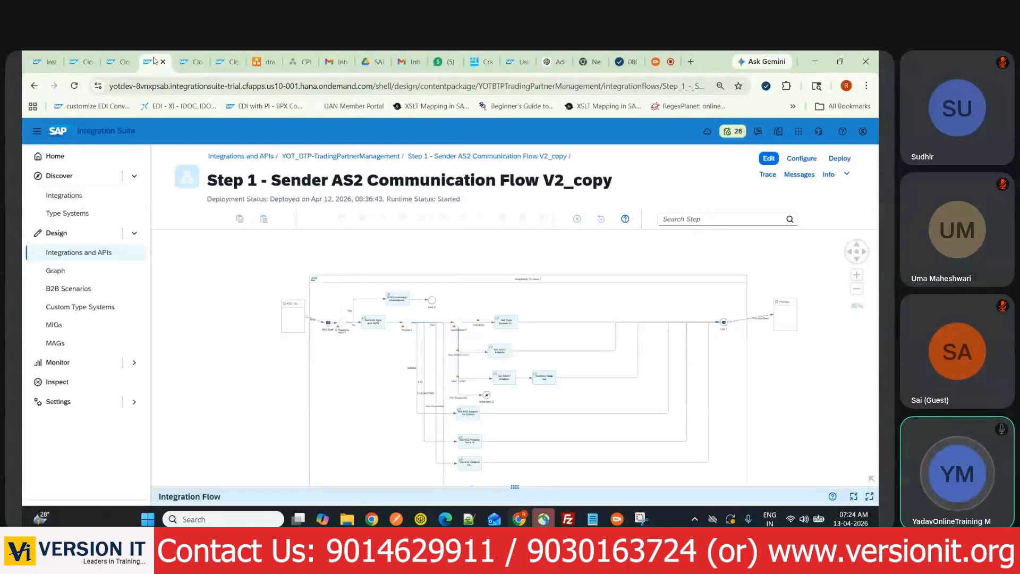
click(191, 62)
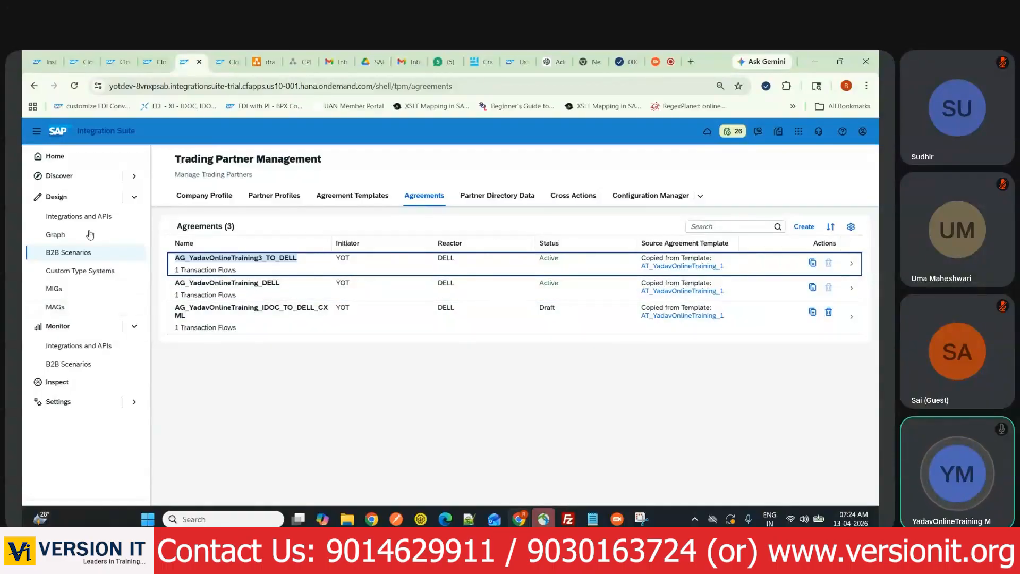
click(154, 65)
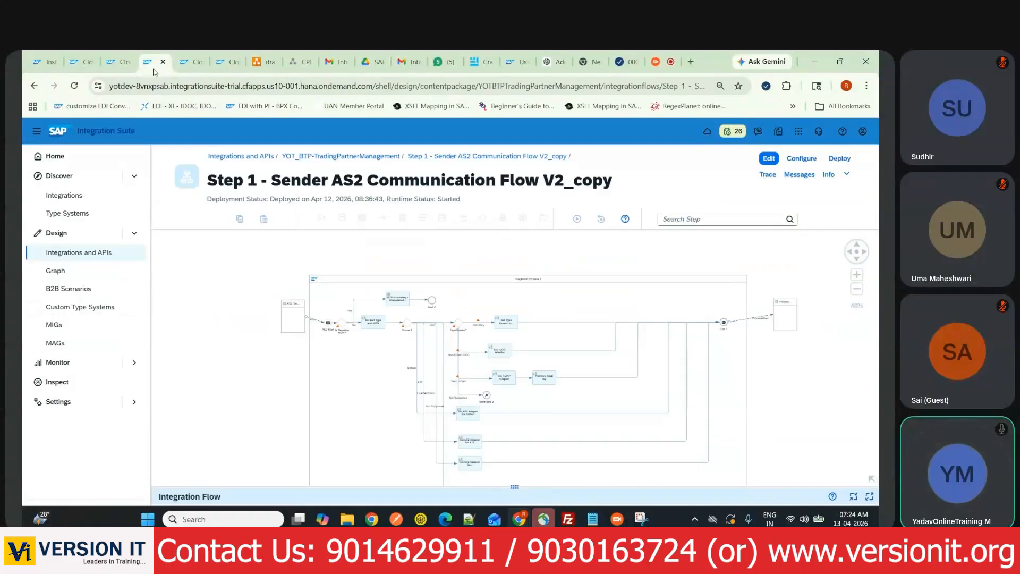
click(191, 61)
click(222, 64)
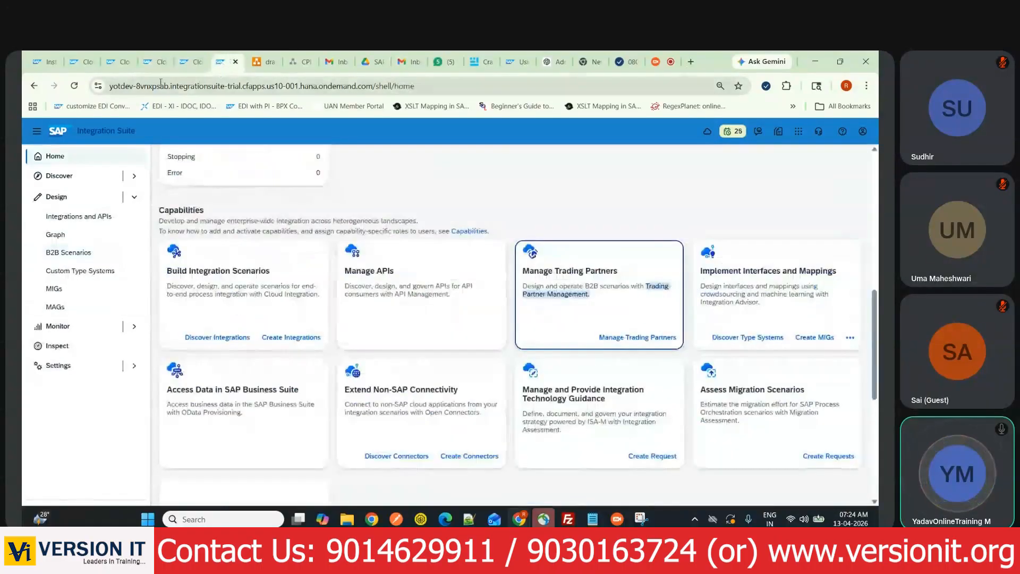
click(120, 64)
click(83, 62)
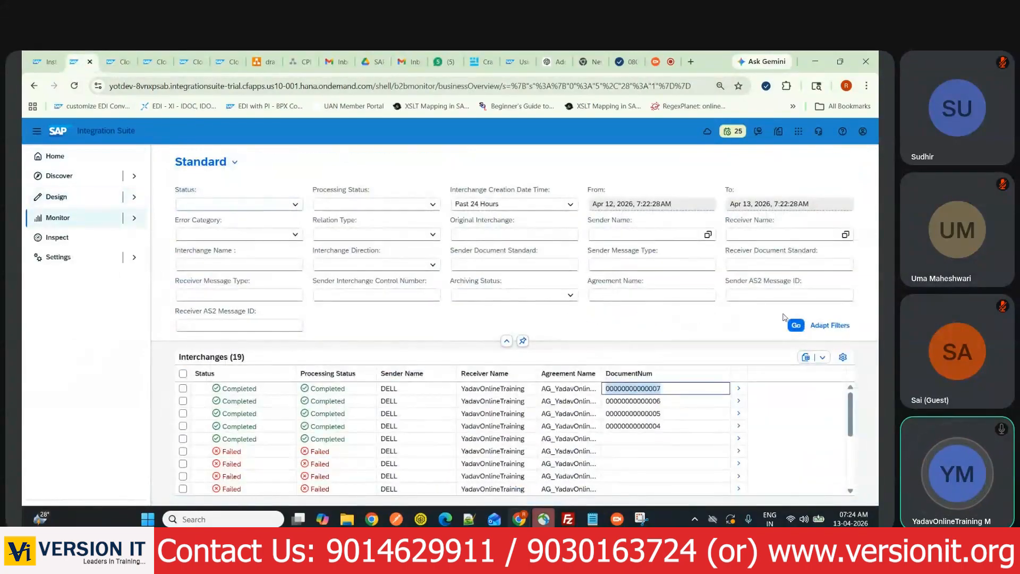
Rerun the past-24-hours interchange search and open Monitor > B2B Scenarios > Interchanges
click(795, 325)
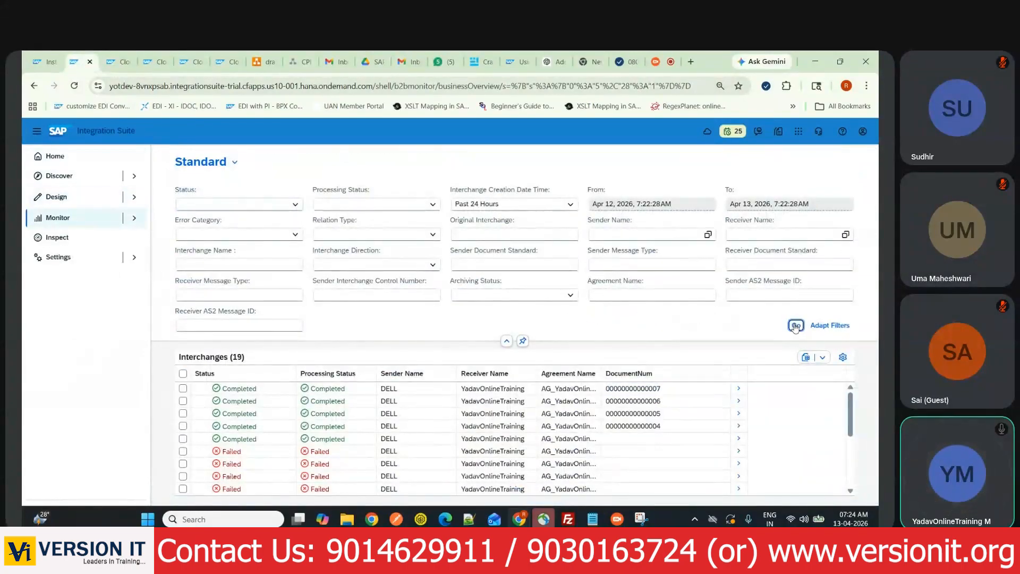
click(65, 218)
click(74, 256)
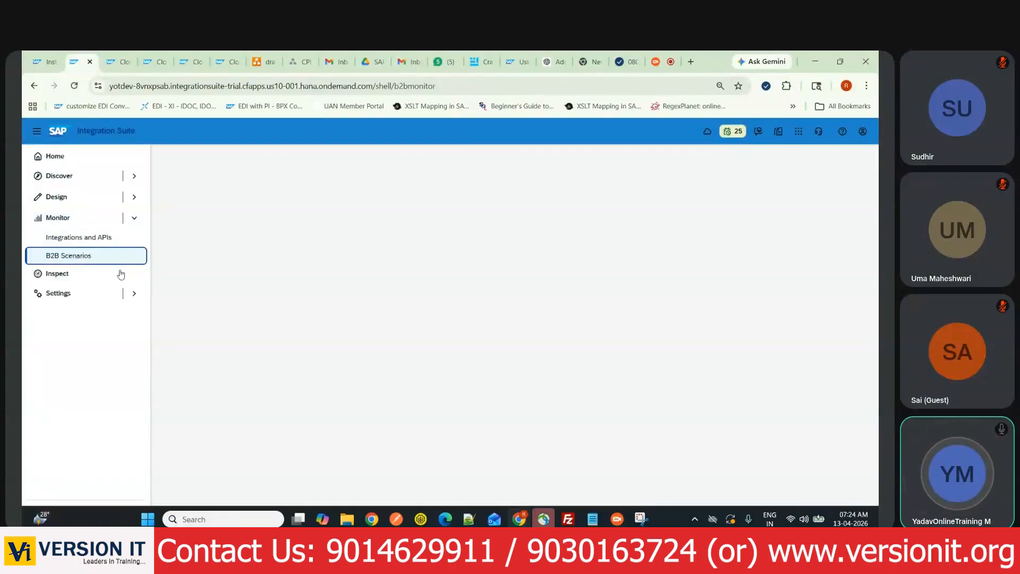
click(273, 231)
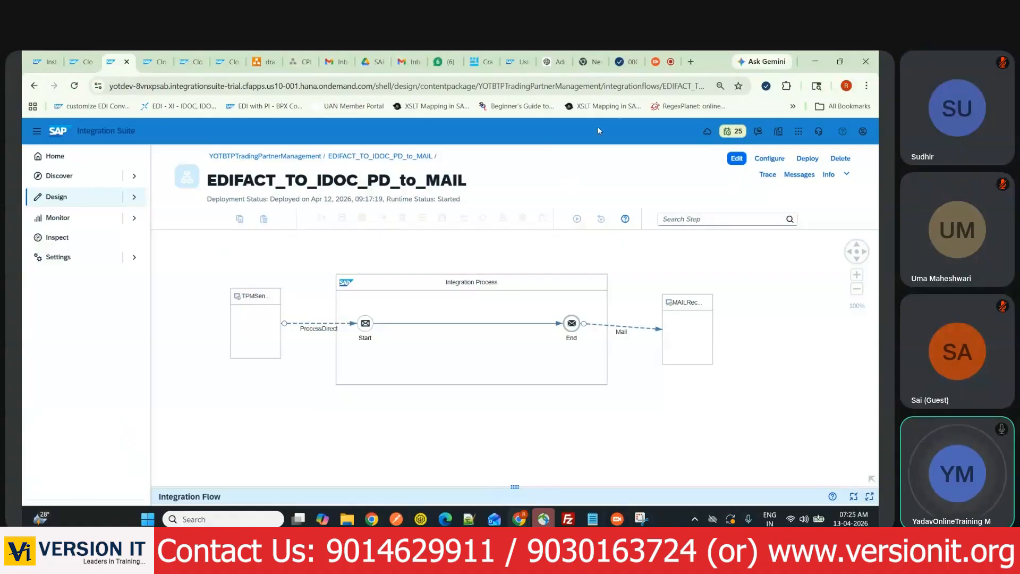
Resend the saved IDOC_ORDERS_TPM_YOT_cXML POST in Talend API Tester and get 200 OK
click(624, 64)
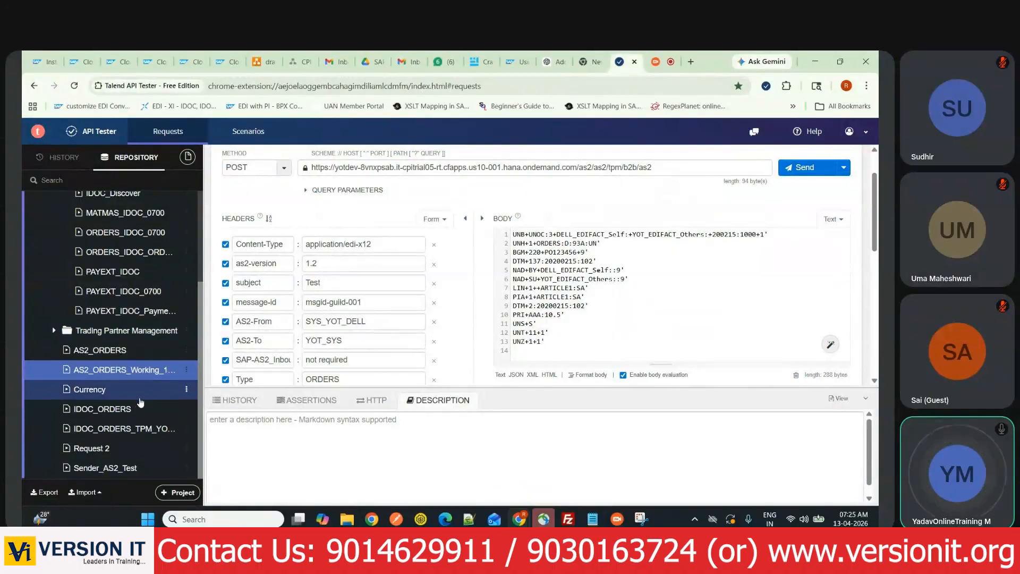
click(140, 431)
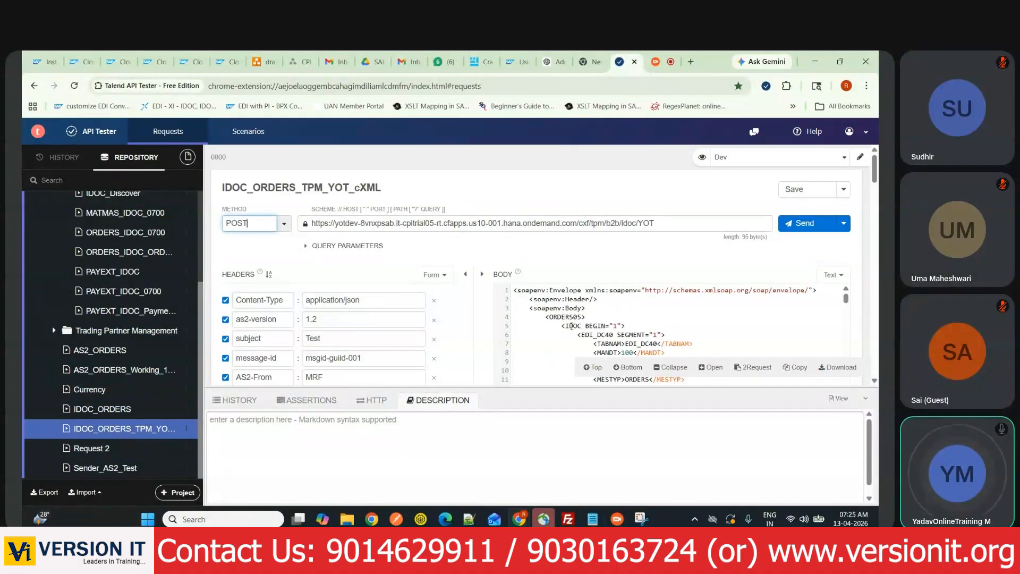
scroll(572, 326, down, 2)
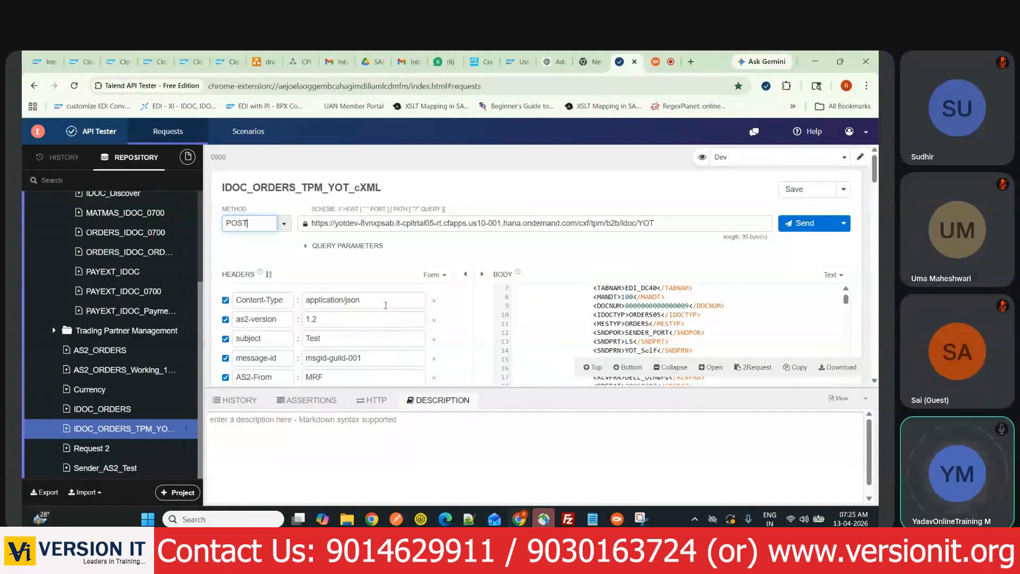
scroll(556, 318, down, 10)
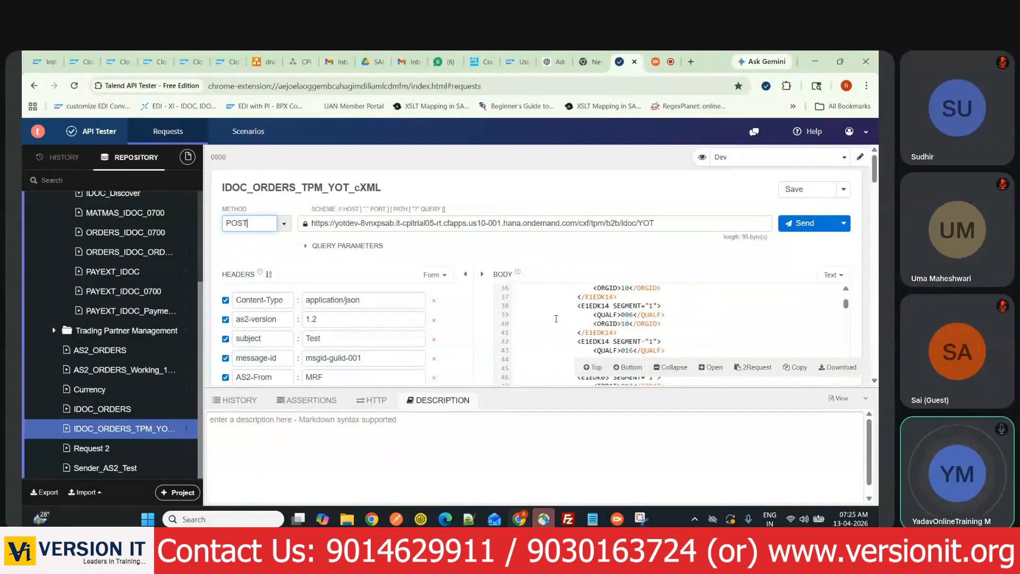
scroll(556, 319, down, 1)
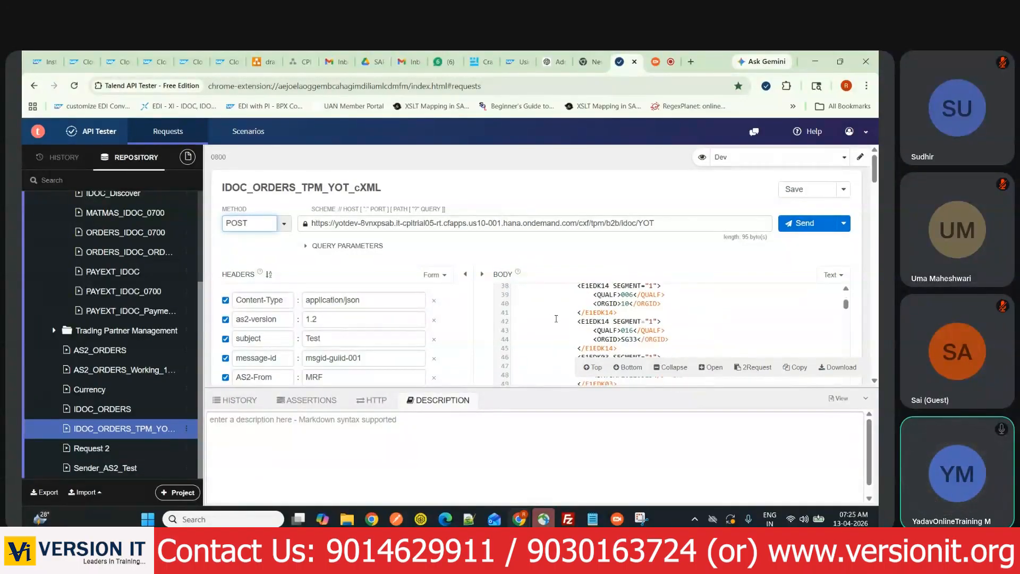
click(800, 224)
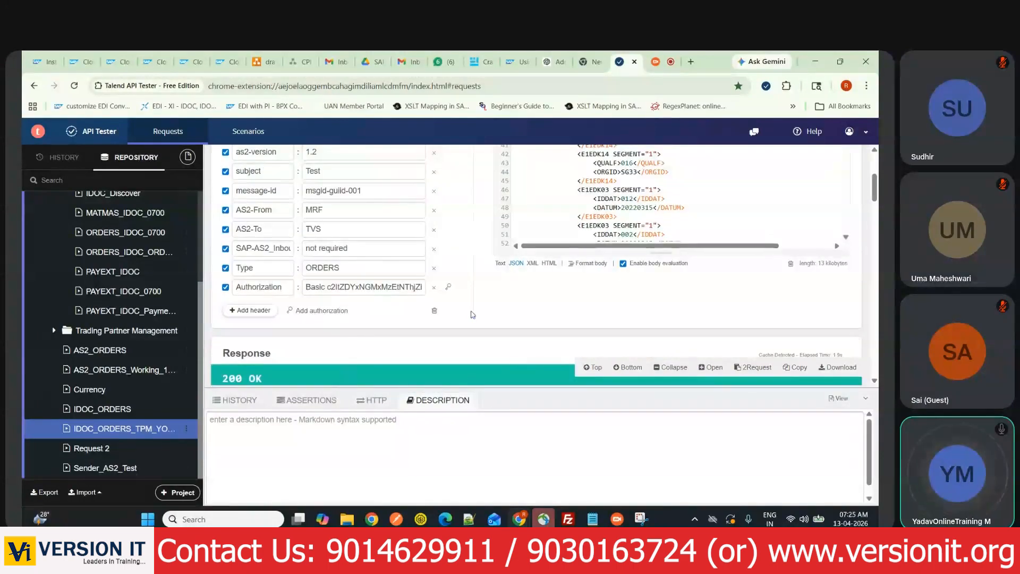
click(229, 63)
Refresh the B2B interchange list and open the newest Failed interchange
click(184, 63)
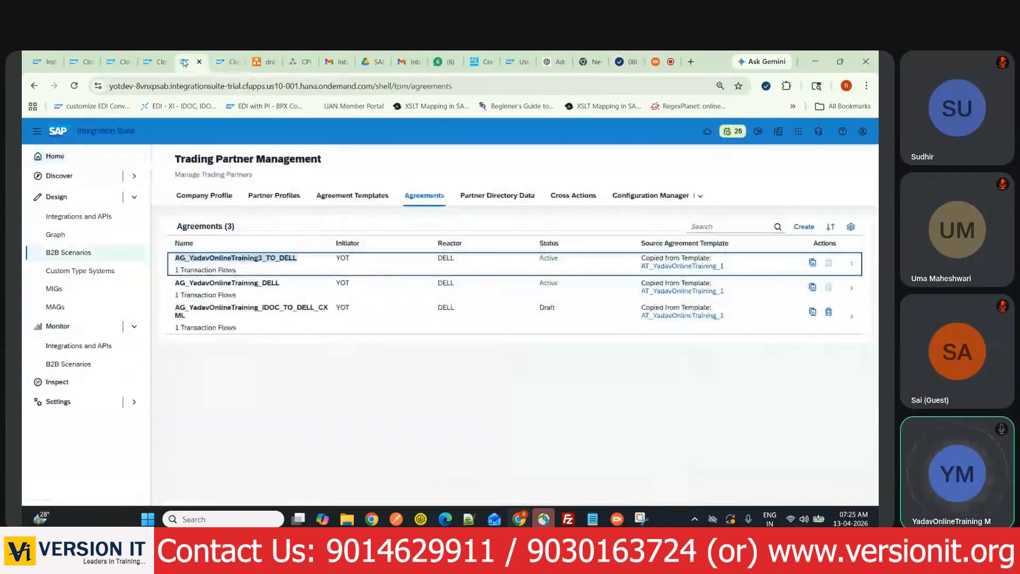
click(75, 62)
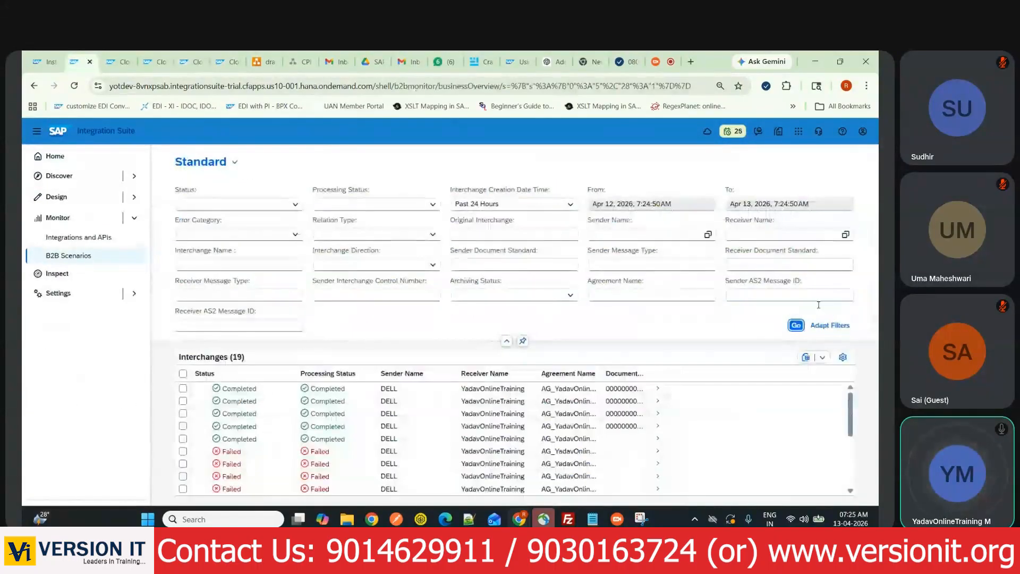
click(796, 326)
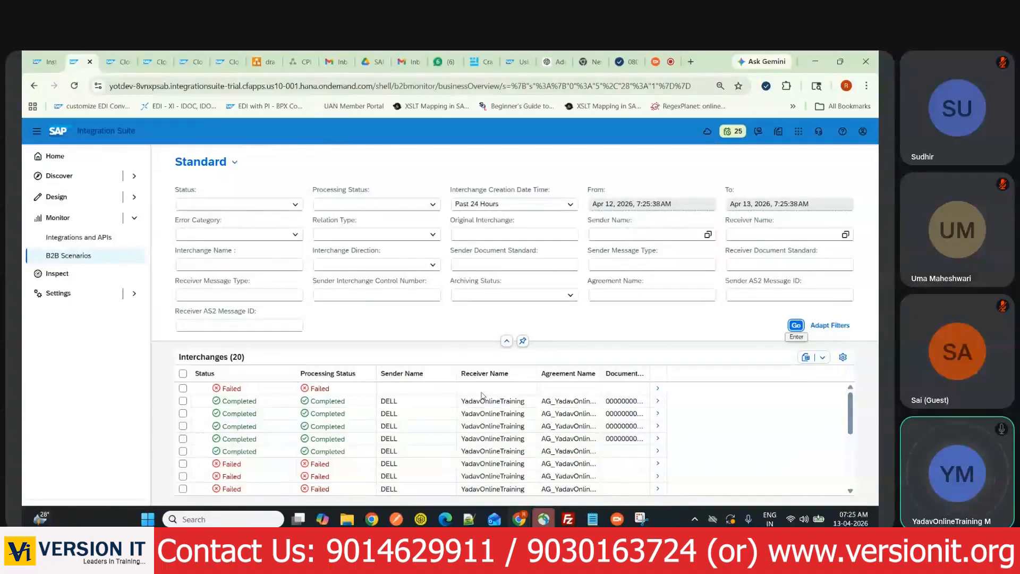
click(658, 389)
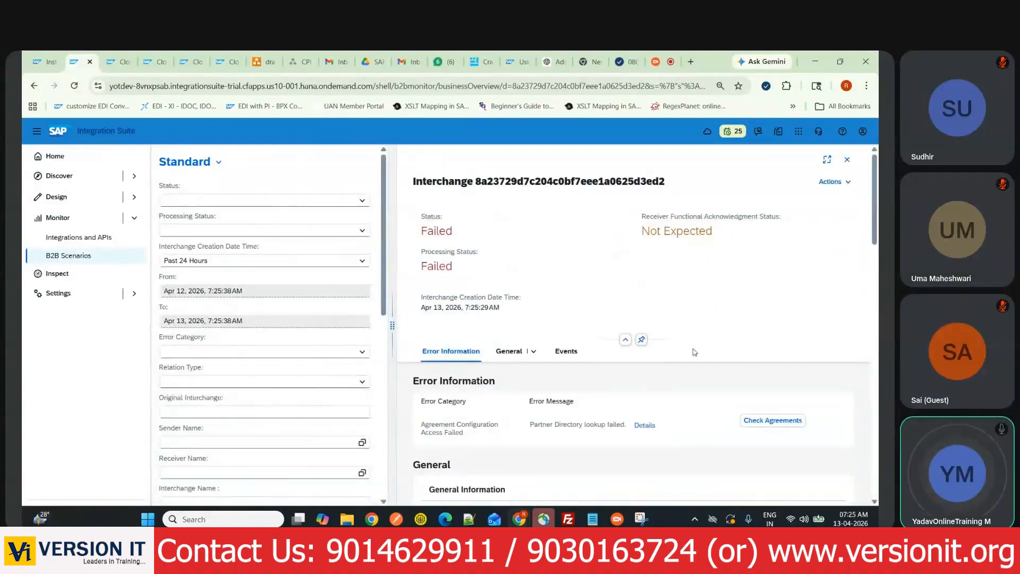
Review the Partner Directory lookup failed log, marking the wrong cXML parameter trace, then close it
scroll(587, 323, down, 2)
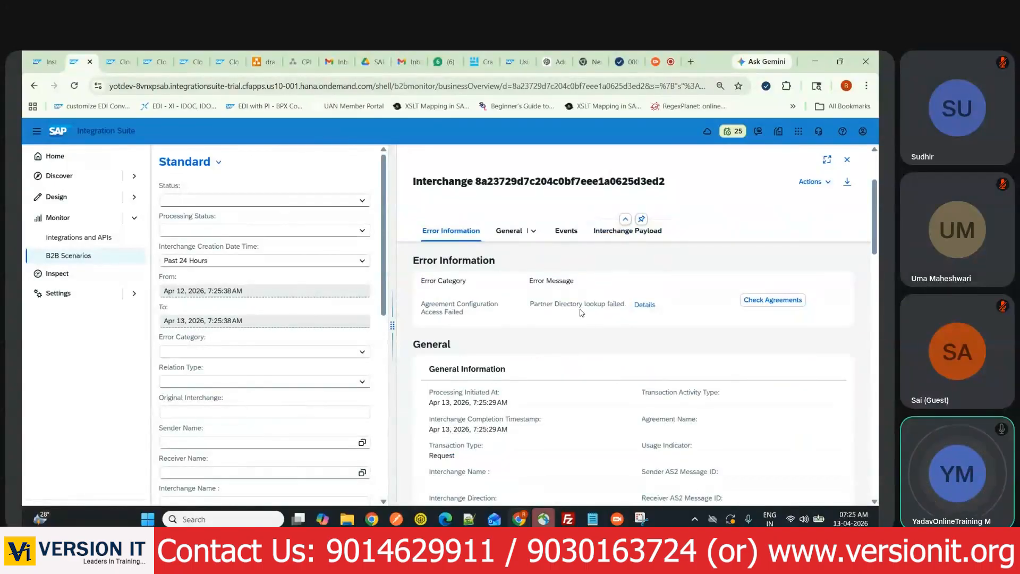
click(644, 304)
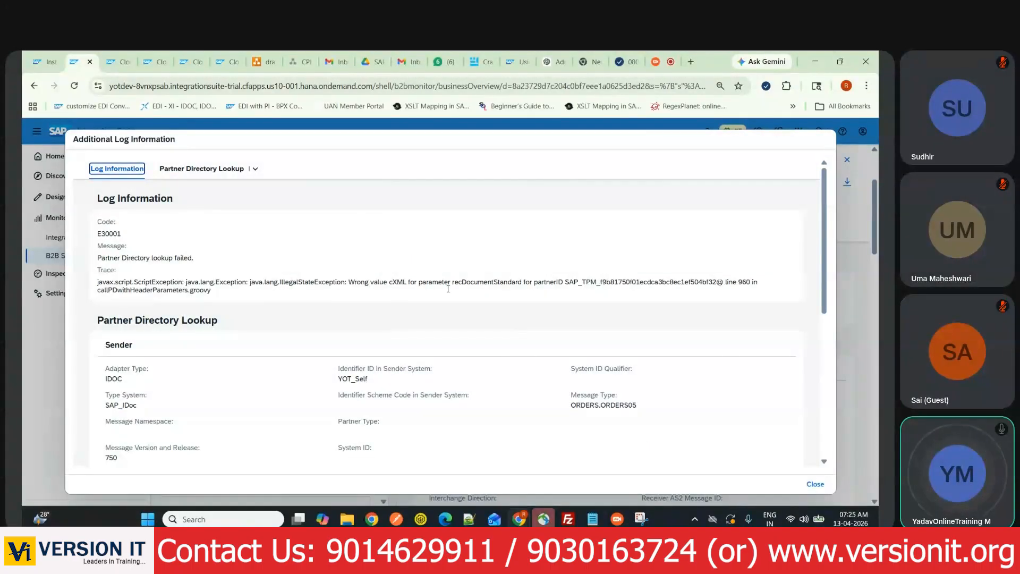
drag(402, 282, 710, 284)
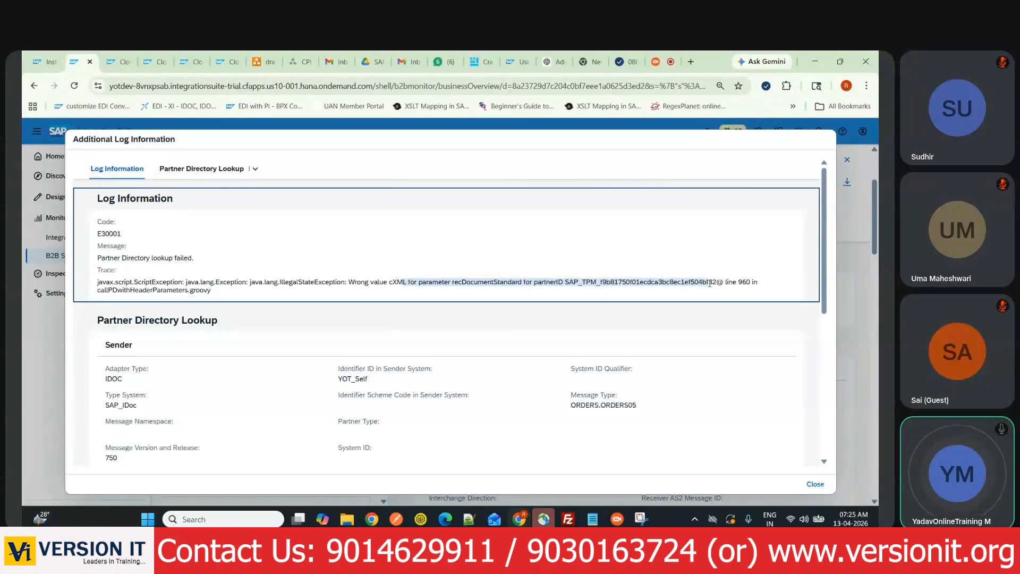
scroll(375, 399, down, 5)
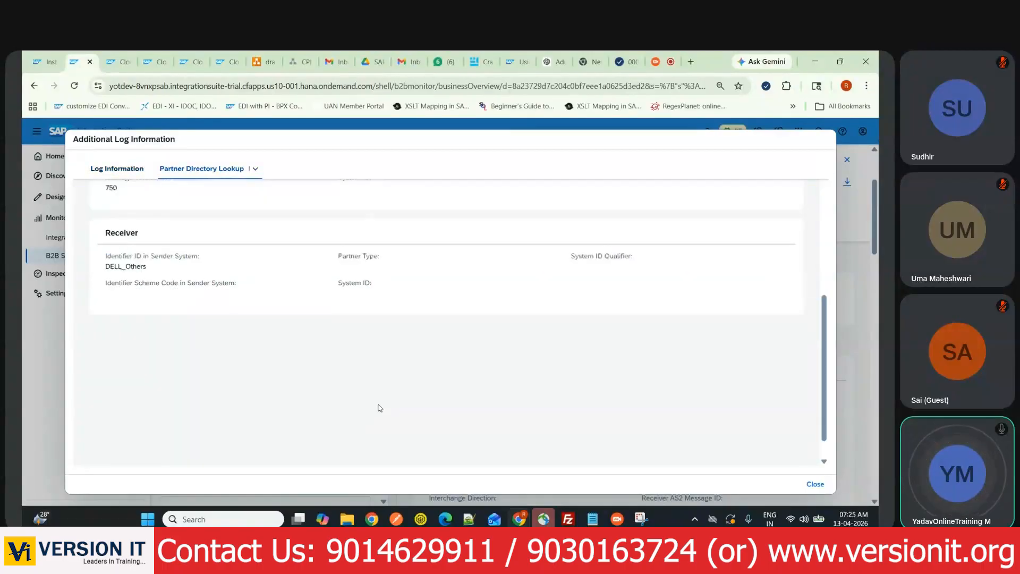
scroll(372, 409, up, 4)
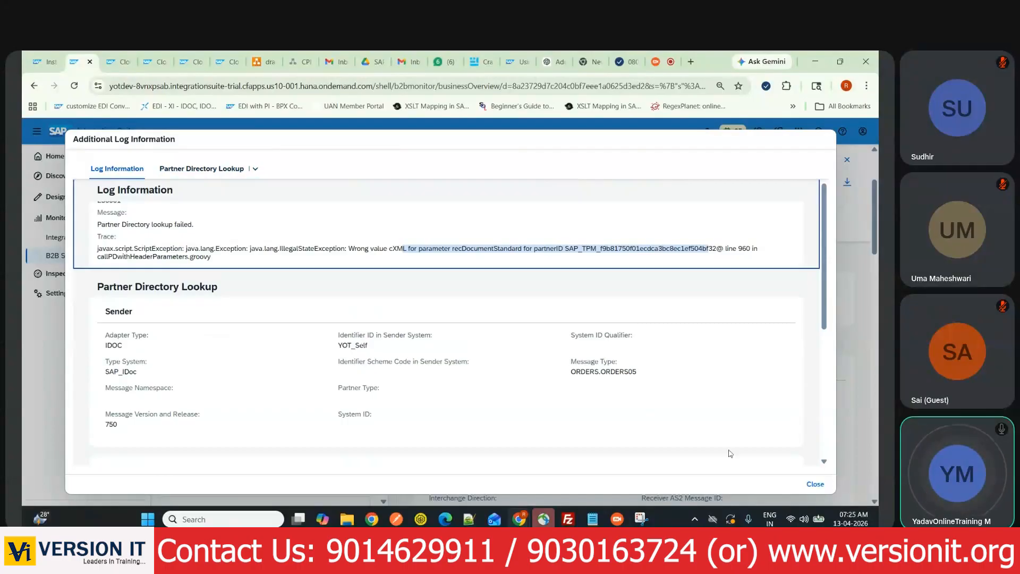
click(815, 484)
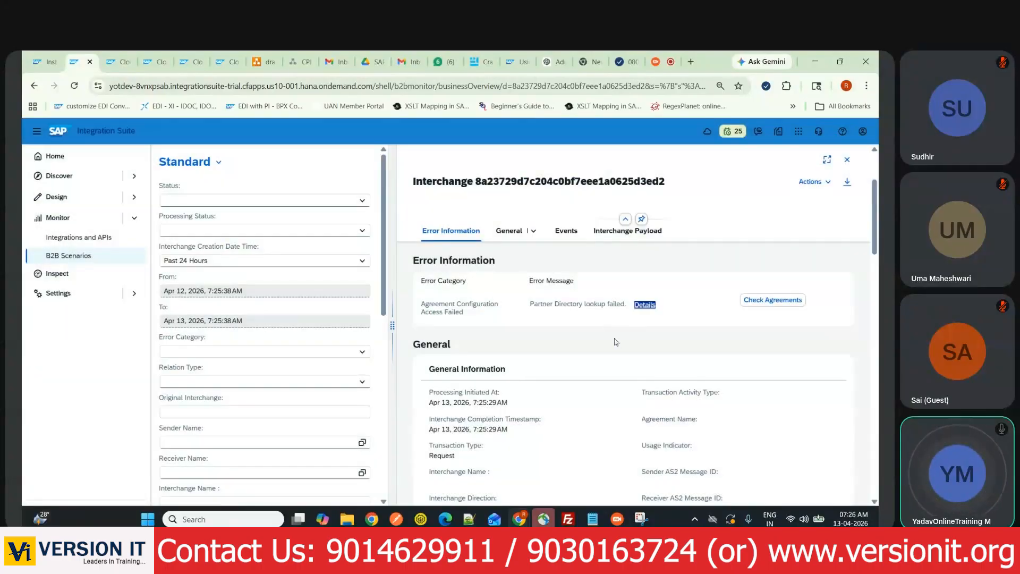
Open completed interchange 0ec0131b81c3… and review its Sender, SAP_IDoc receiver and five events
click(847, 160)
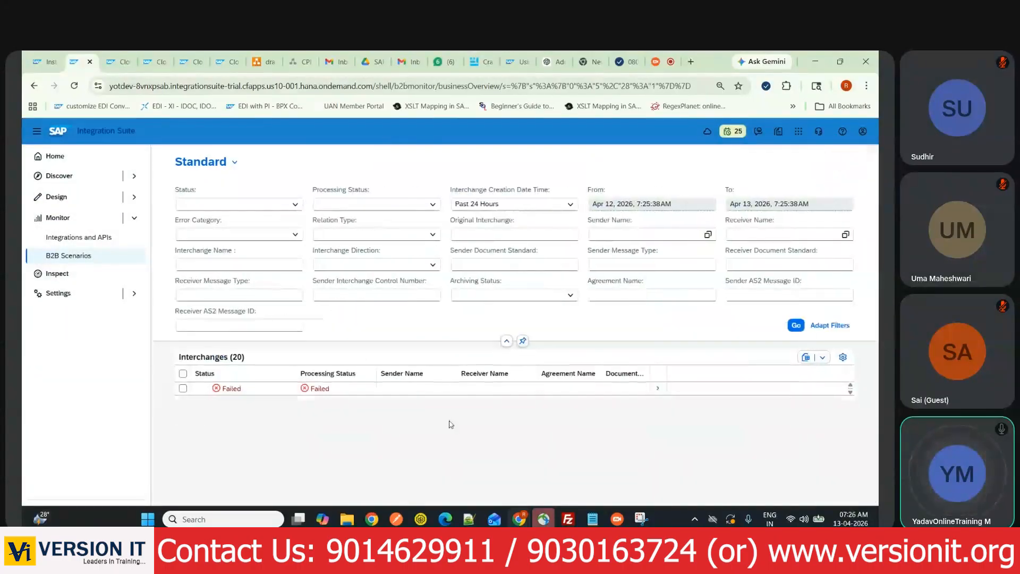
scroll(330, 416, up, 2)
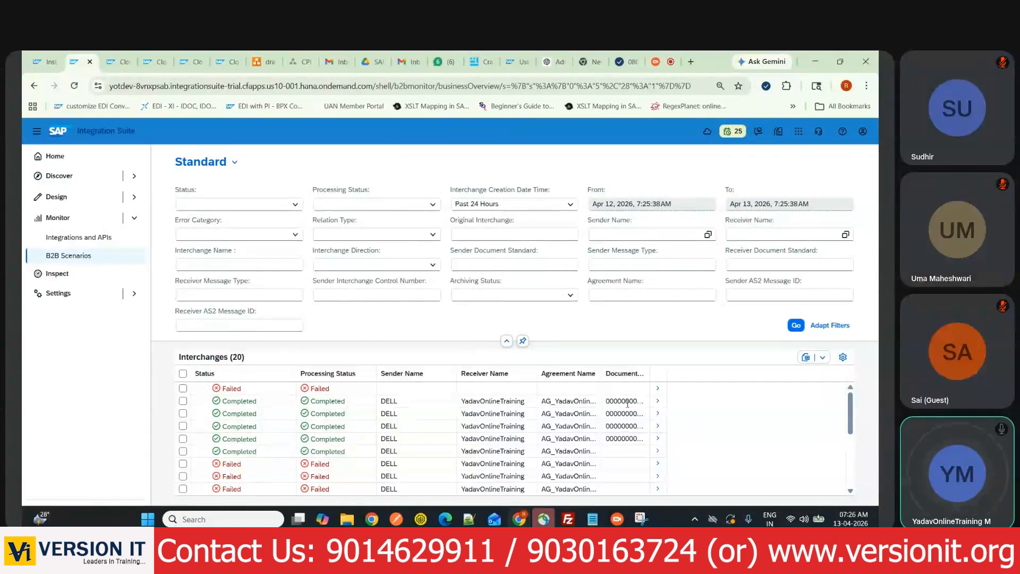
click(348, 403)
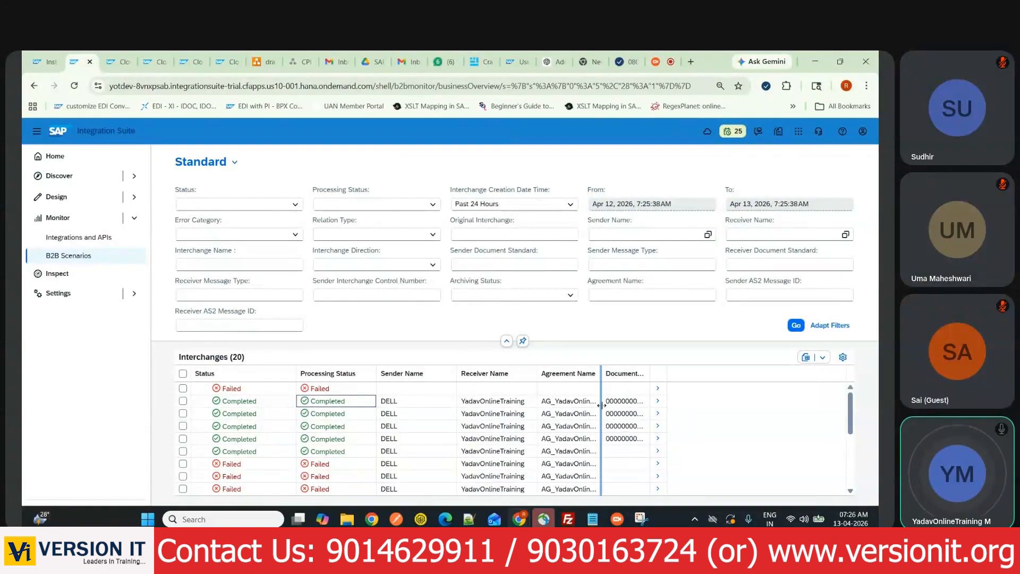
click(660, 401)
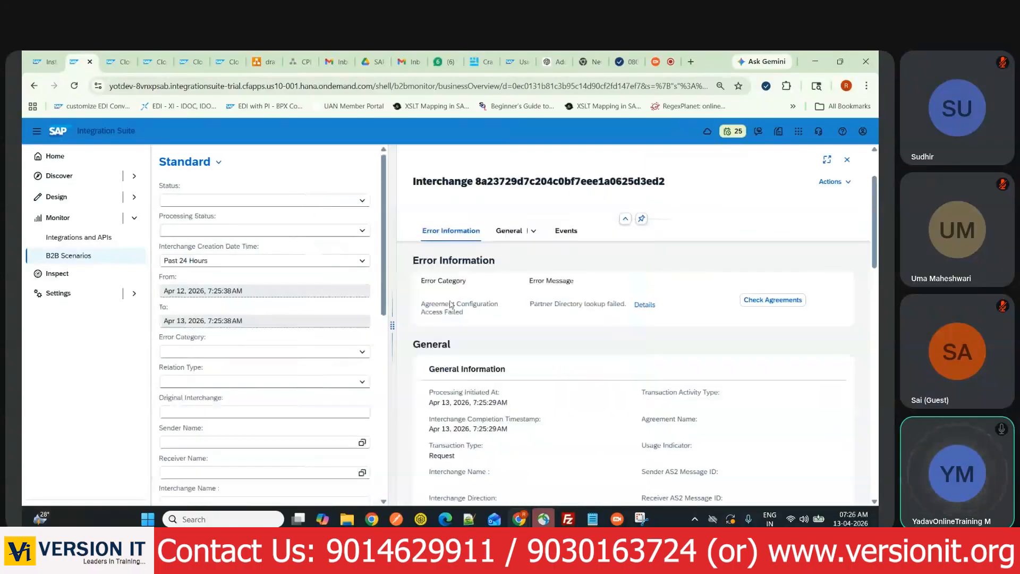
scroll(621, 395, down, 5)
scroll(621, 395, down, 6)
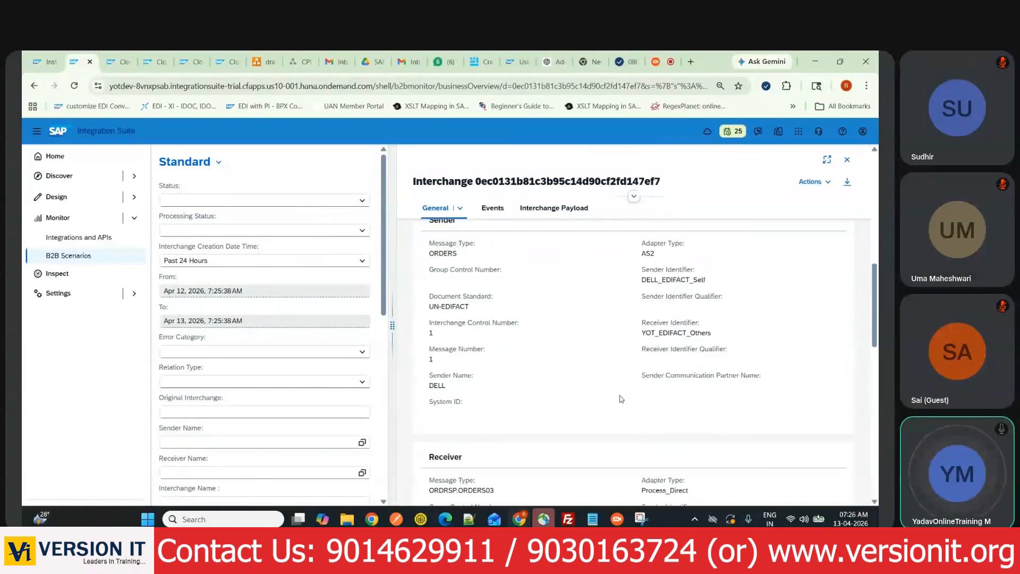
scroll(621, 398, down, 8)
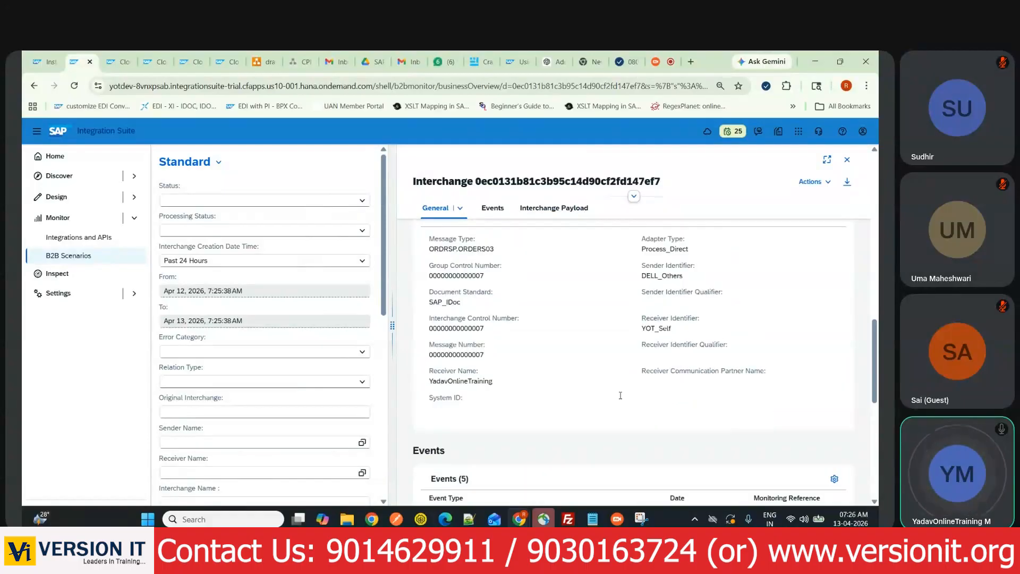
scroll(555, 343, up, 5)
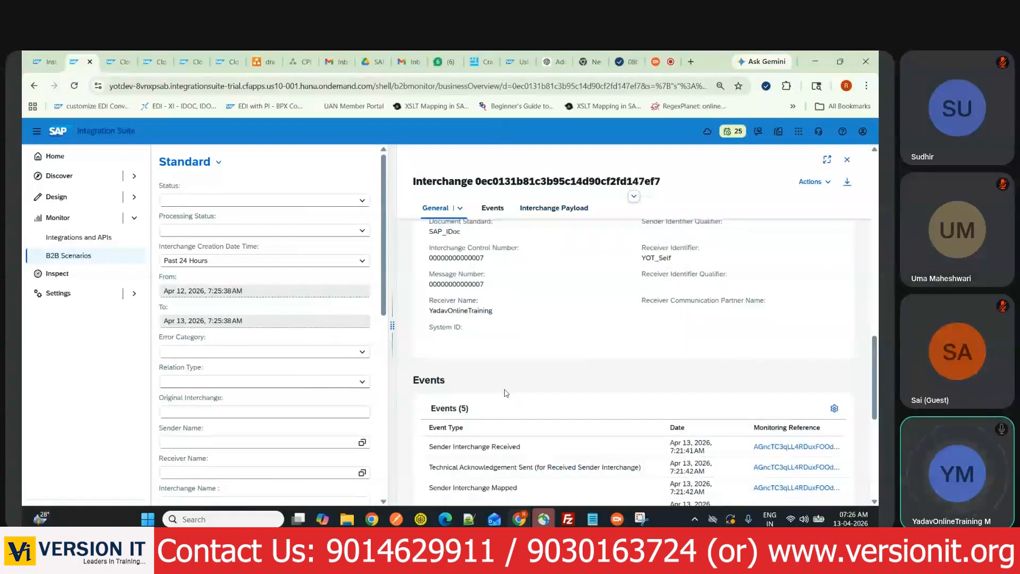
click(49, 64)
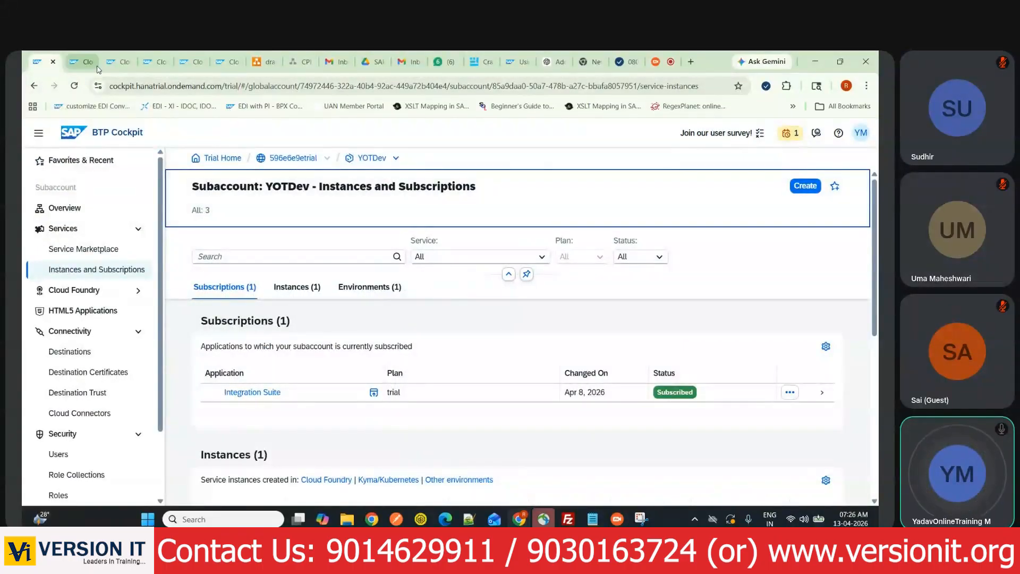
click(80, 63)
click(117, 63)
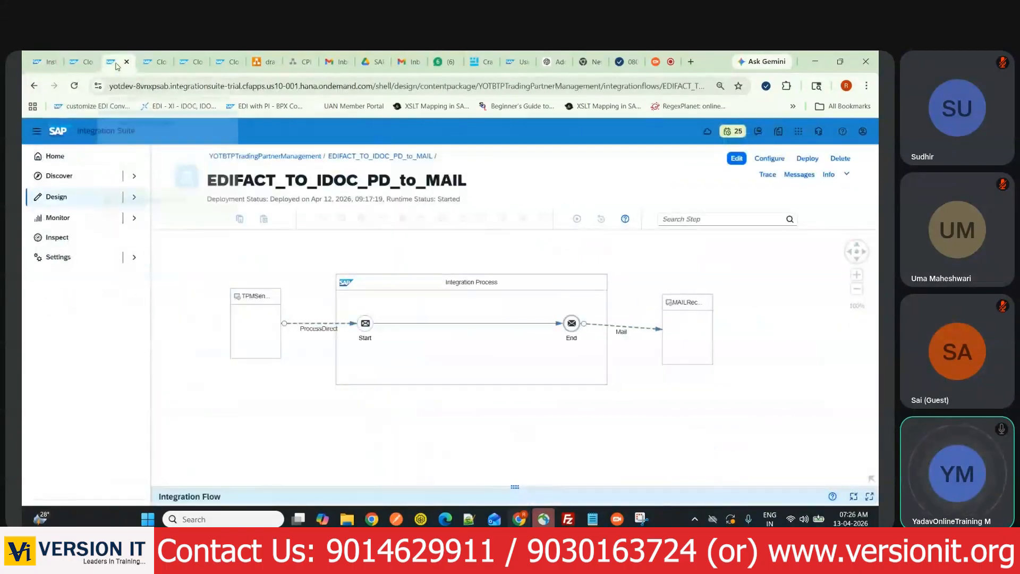
click(150, 63)
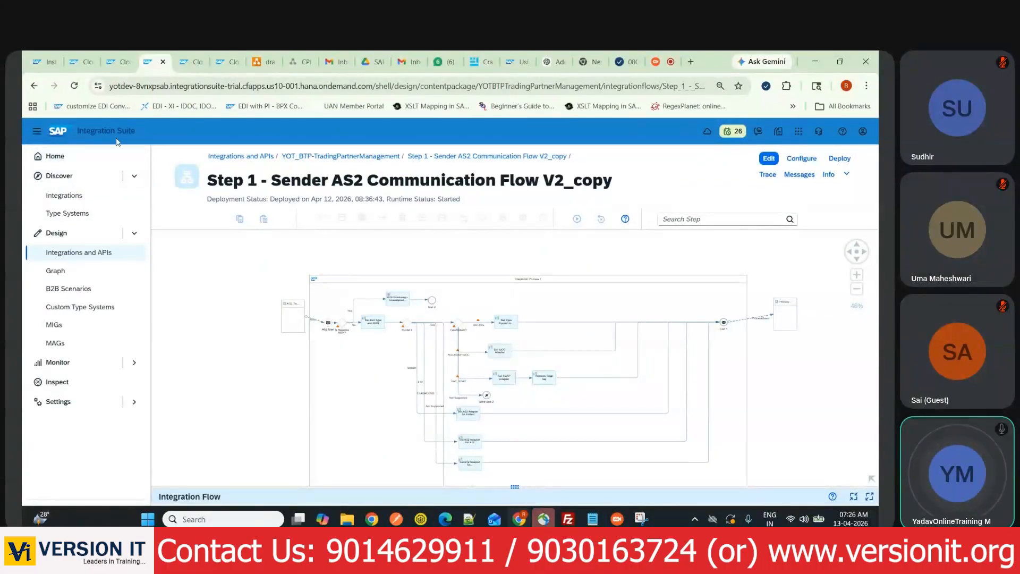
click(83, 154)
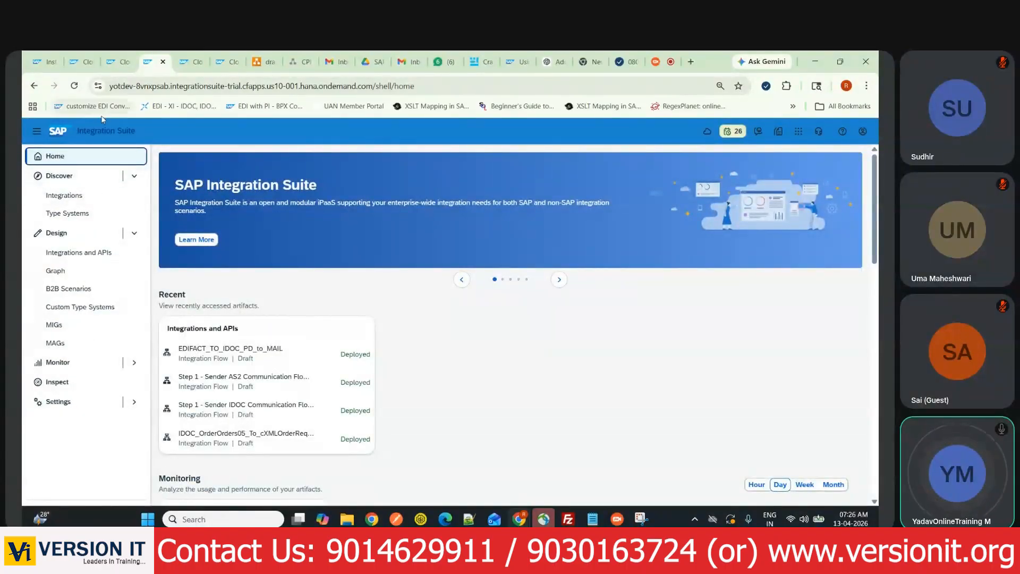
click(118, 68)
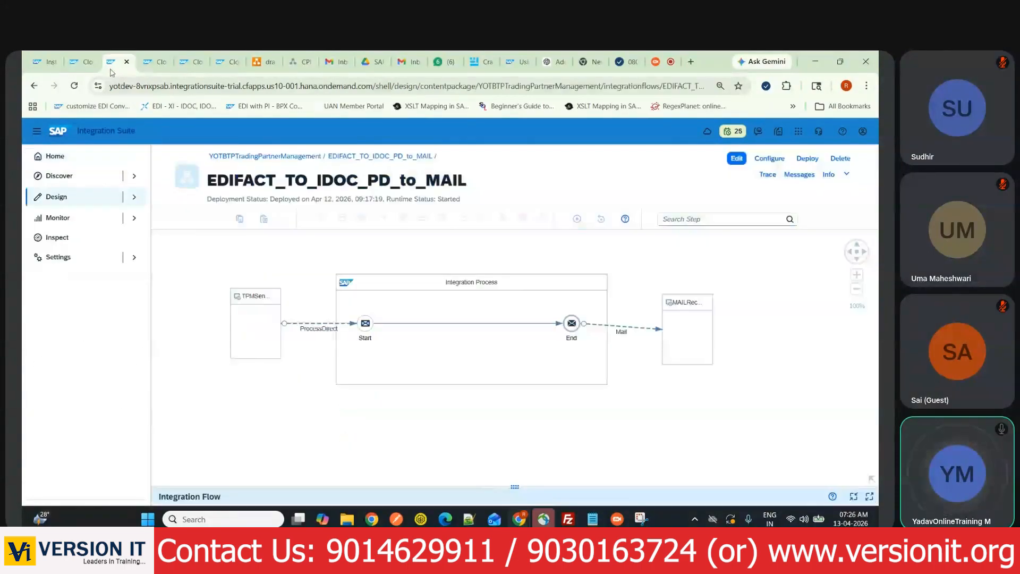
click(85, 64)
click(36, 64)
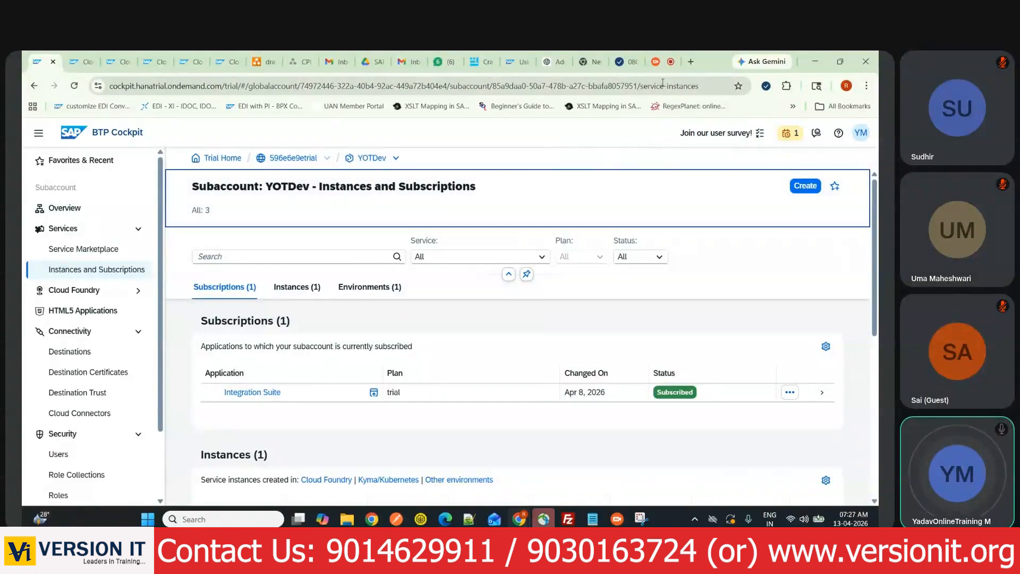
click(83, 61)
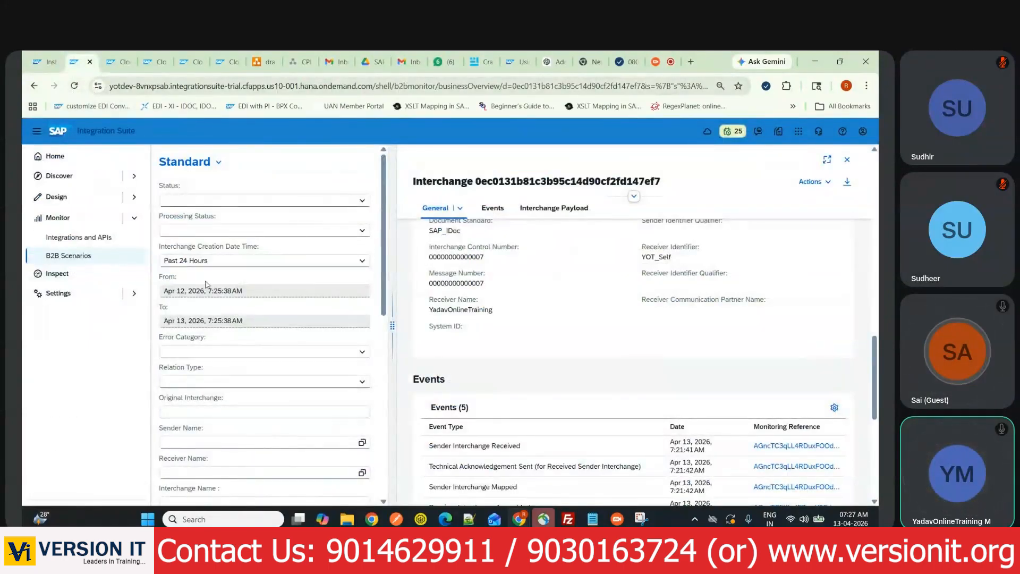
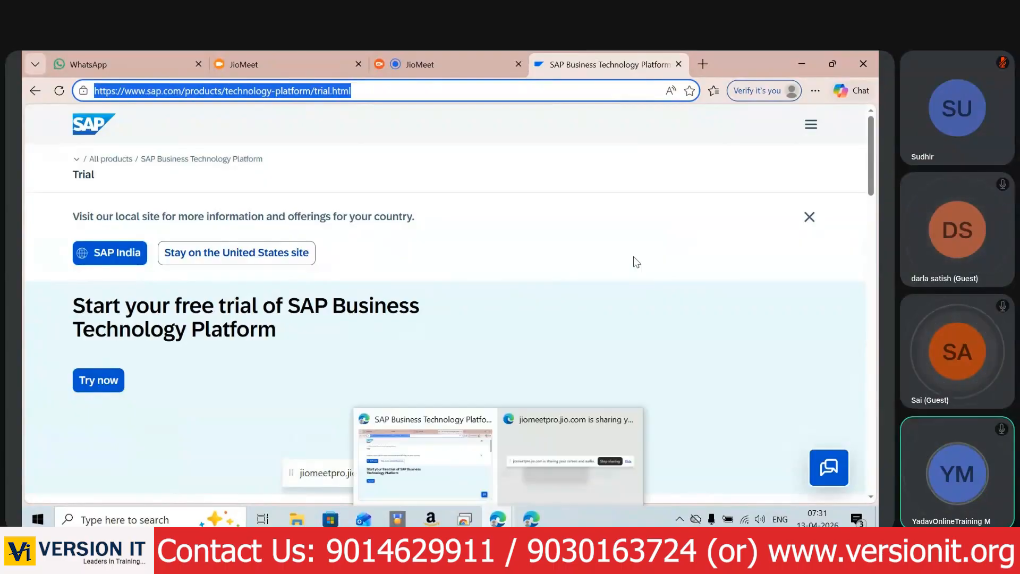
Dismiss the browser profile panel and start the SAP BTP free trial
click(777, 87)
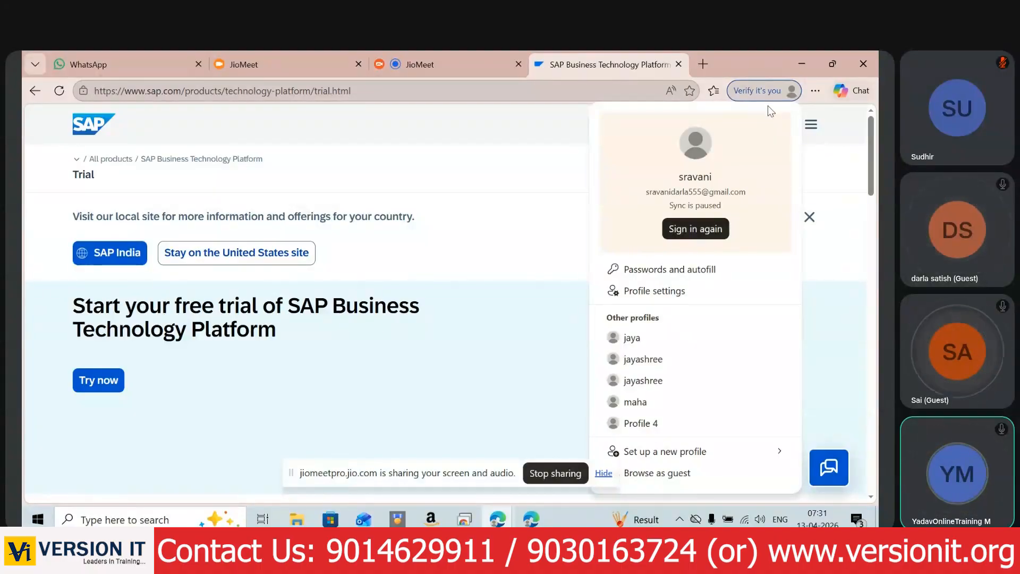
click(518, 256)
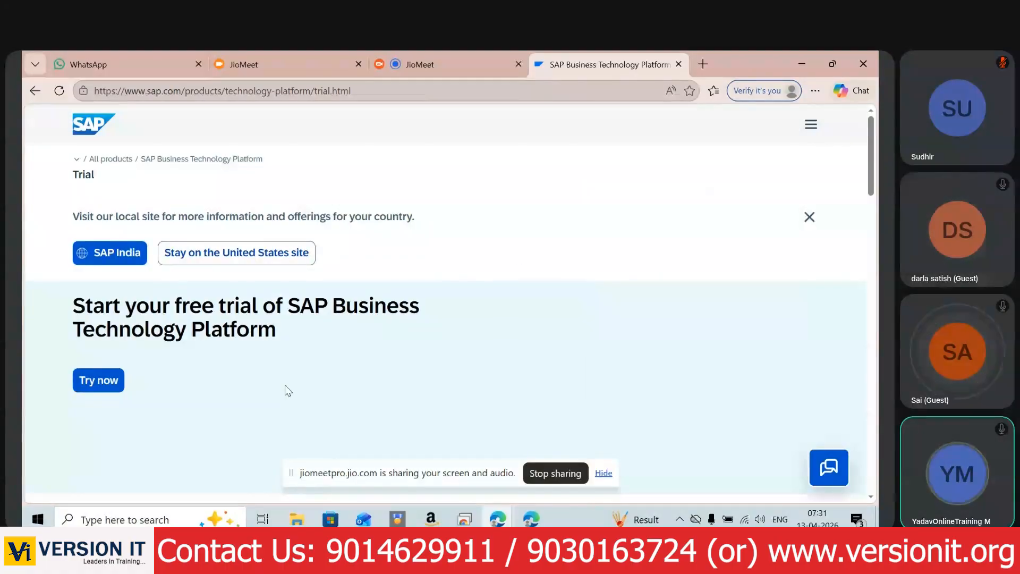
click(116, 384)
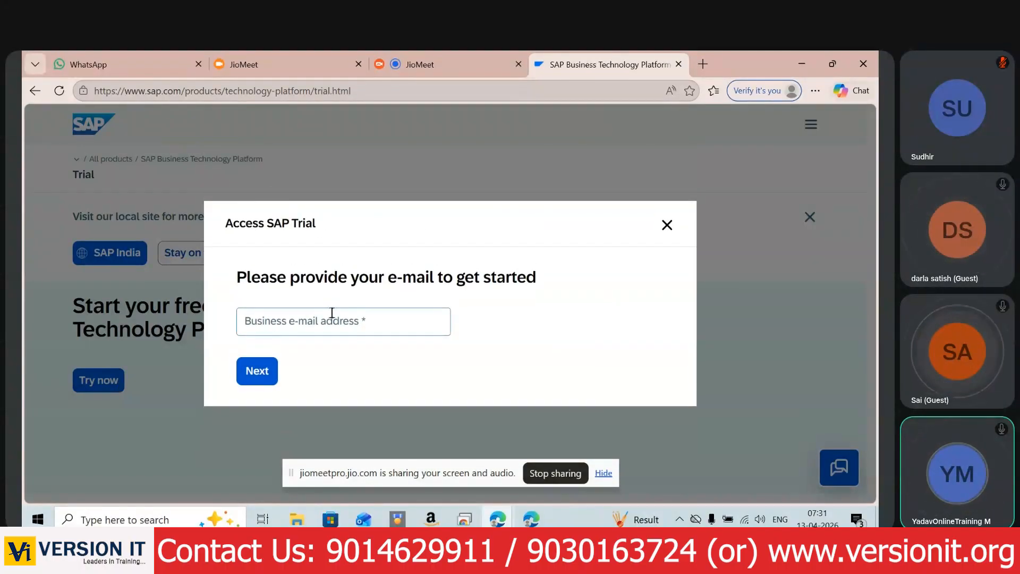
Fill in the saved business e-mail address from autofill and continue to registration
click(330, 315)
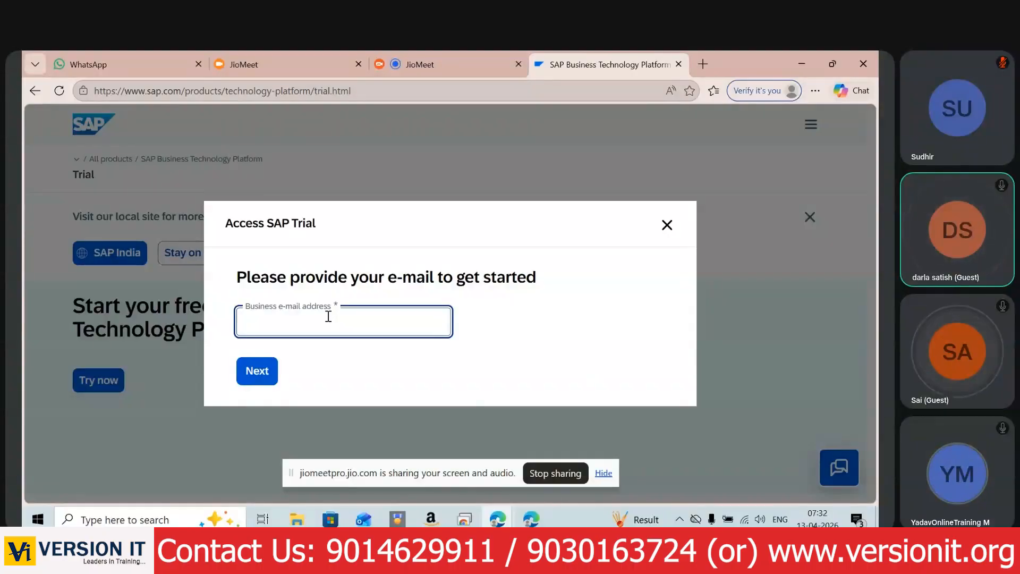
text(sa)
key(Return)
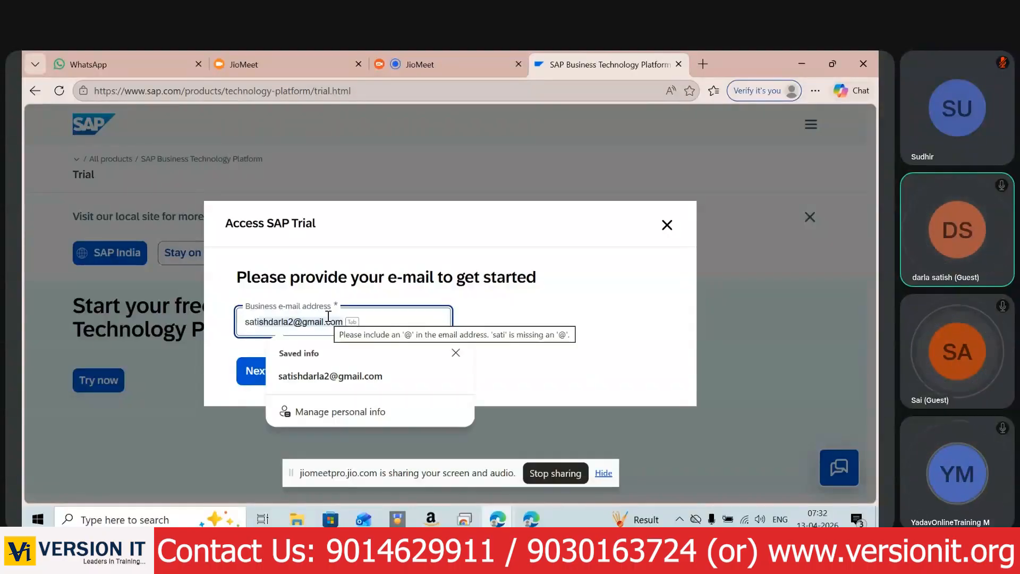
click(337, 373)
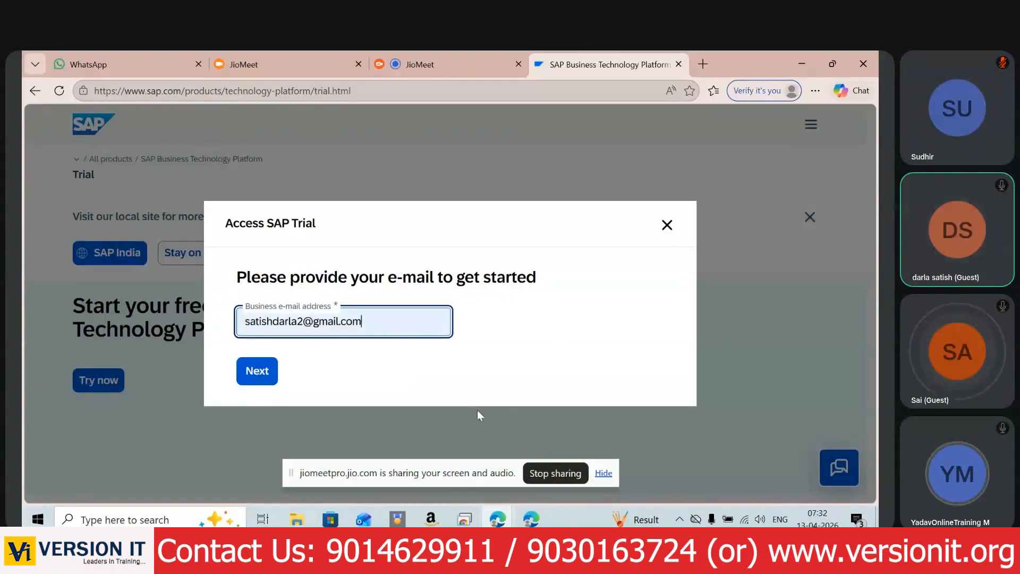
click(255, 371)
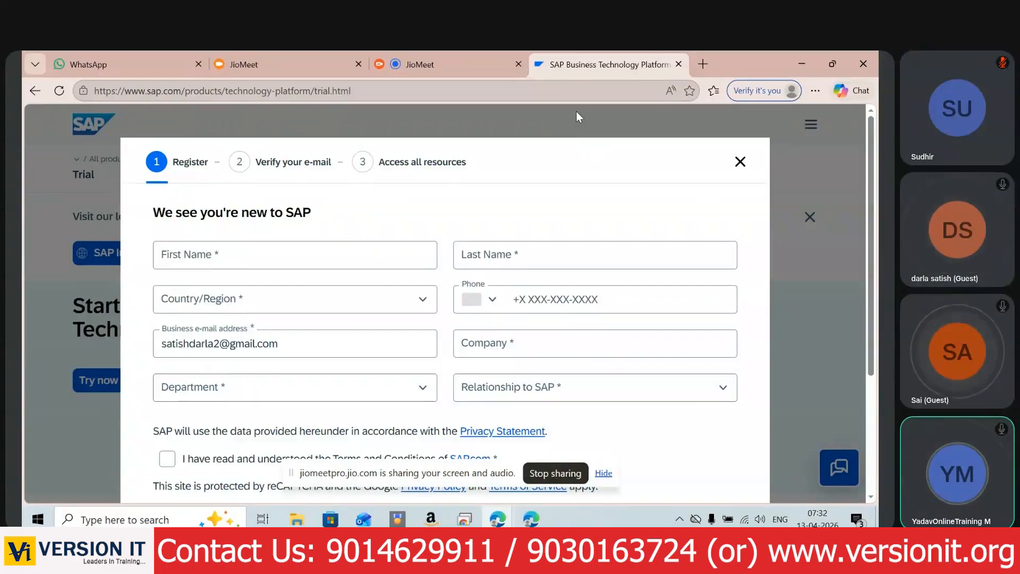
Enter the registrant's first and last name in the Register form
click(257, 258)
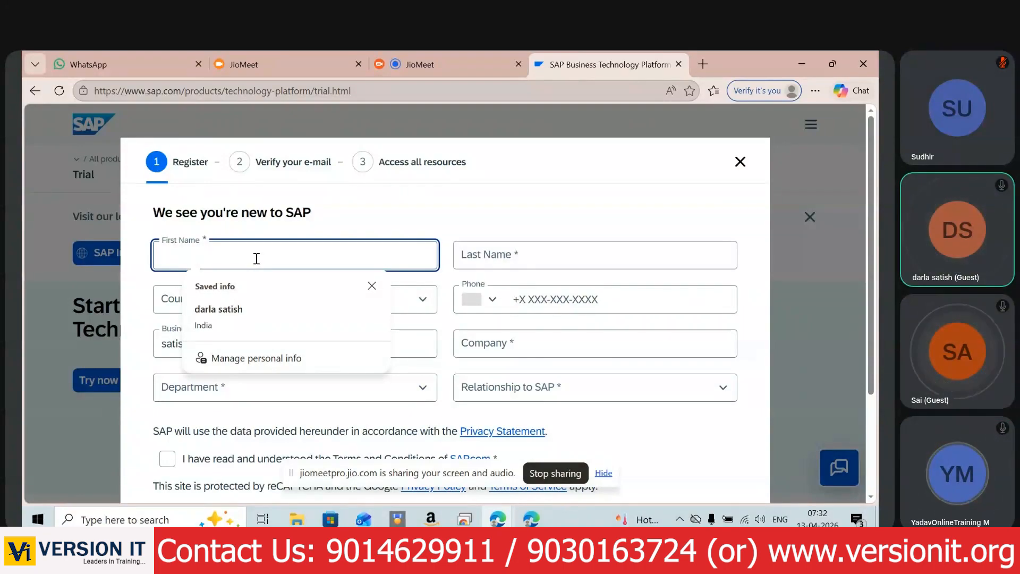
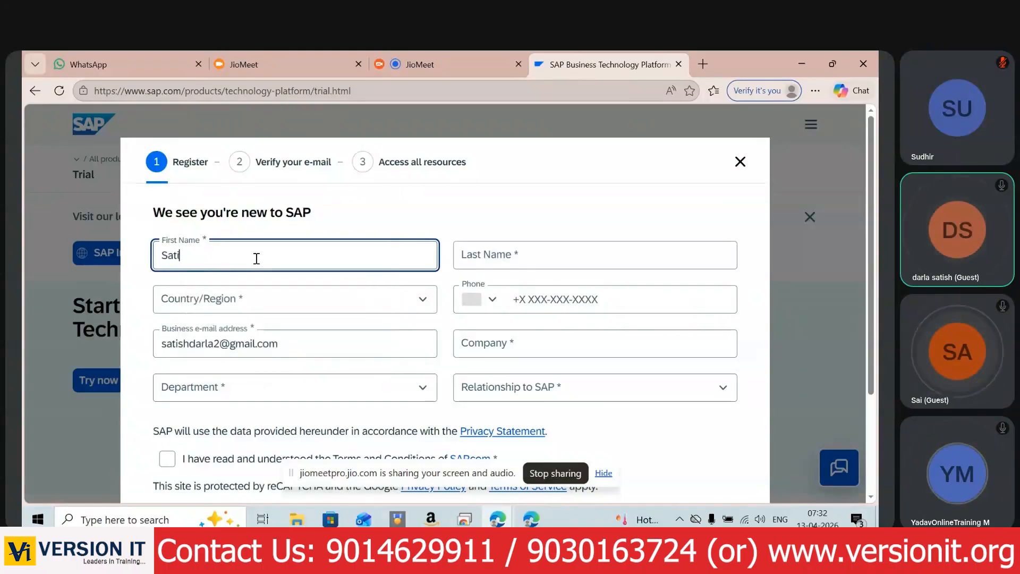
key(Tab)
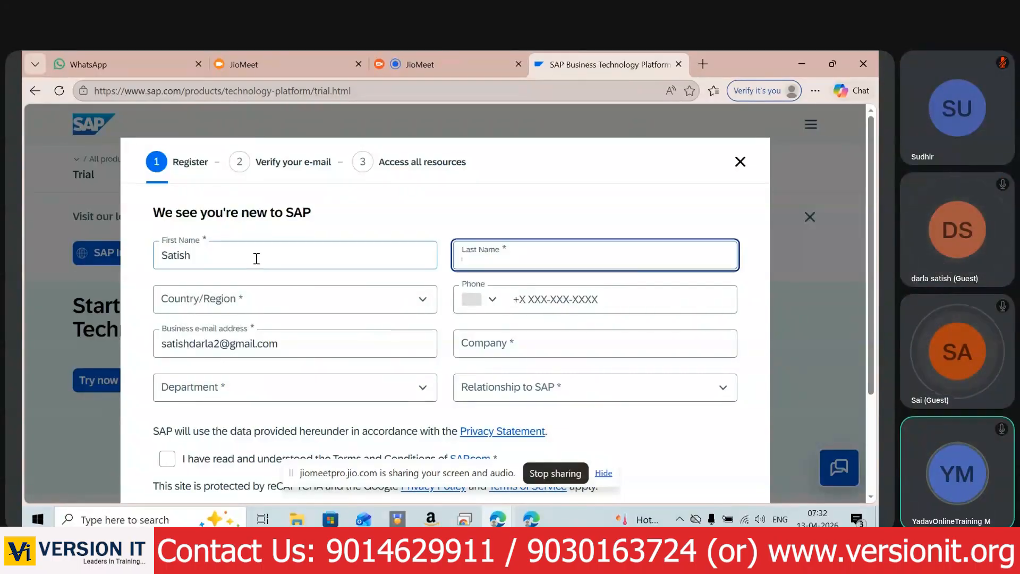
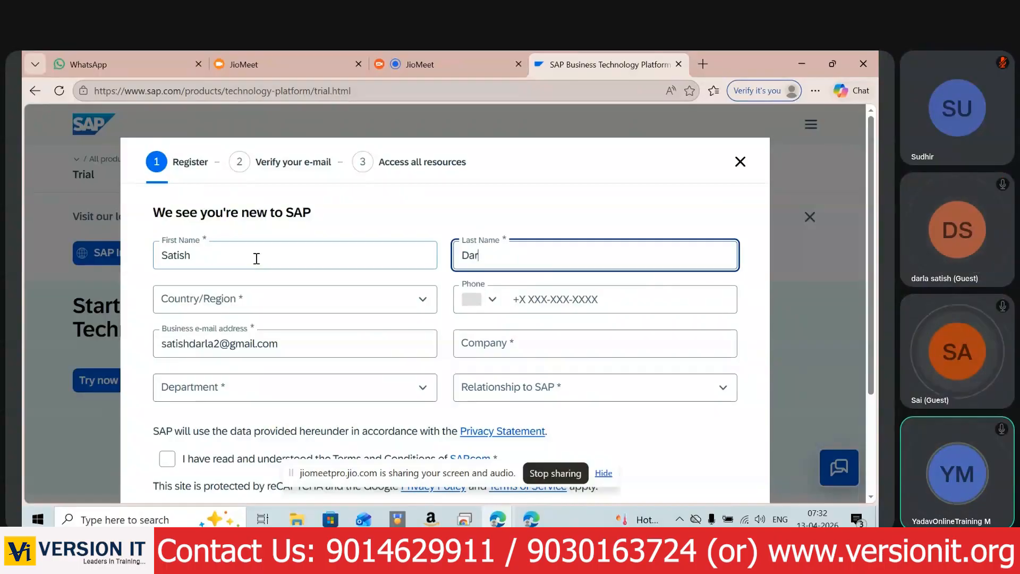
Set Country/Region to India and enter the registrant's phone number
click(330, 308)
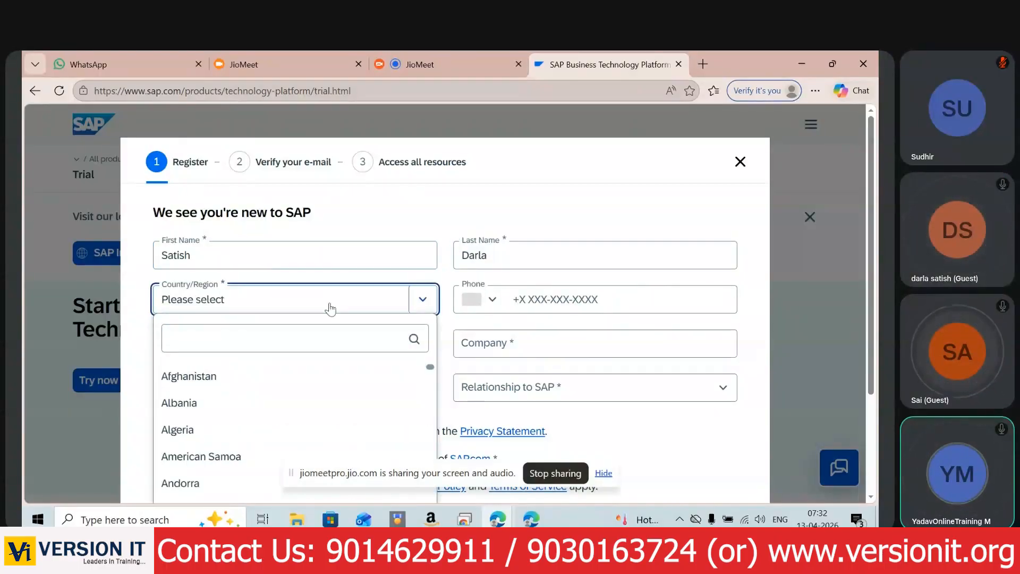
text(ind)
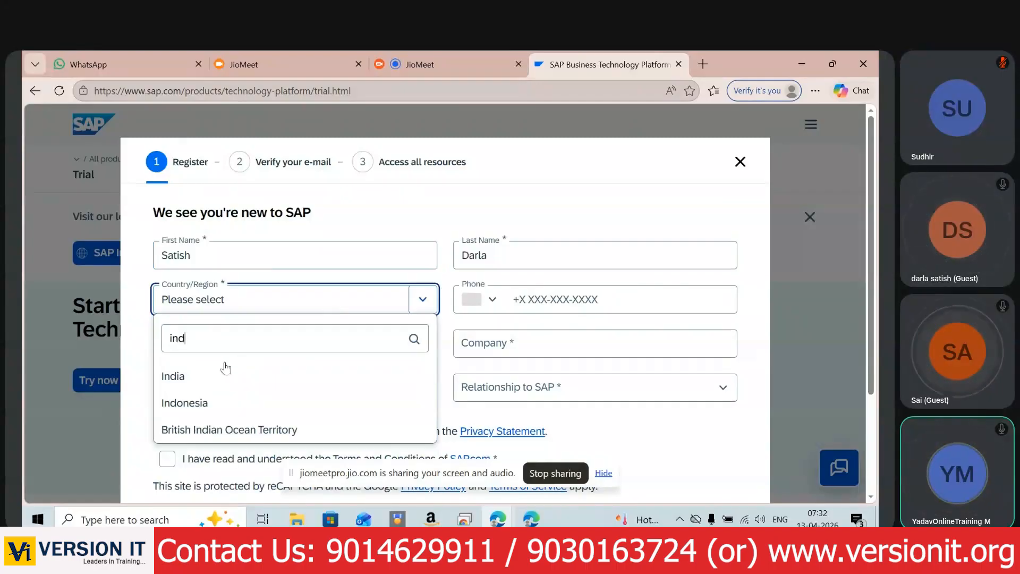
click(208, 380)
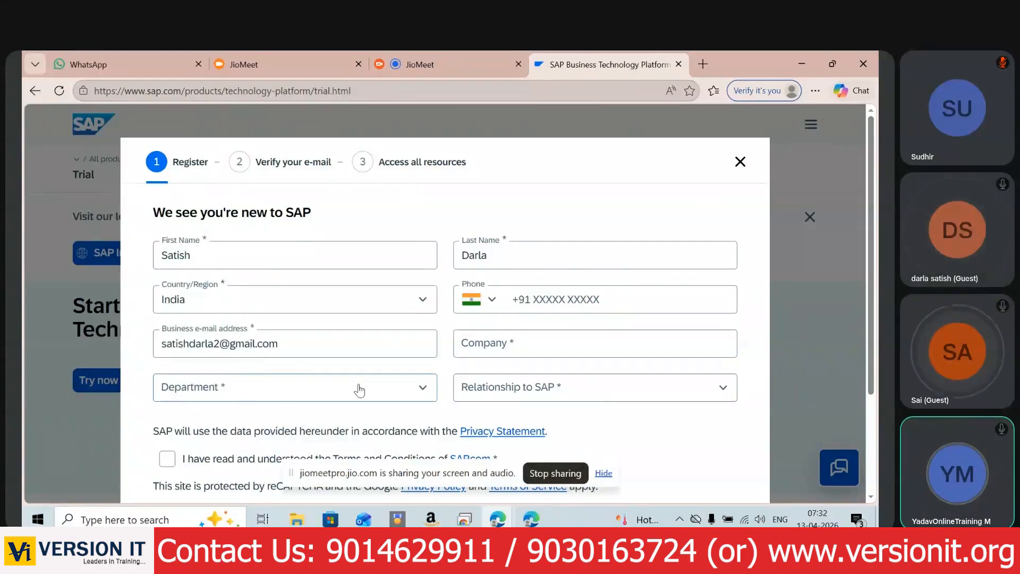
click(601, 298)
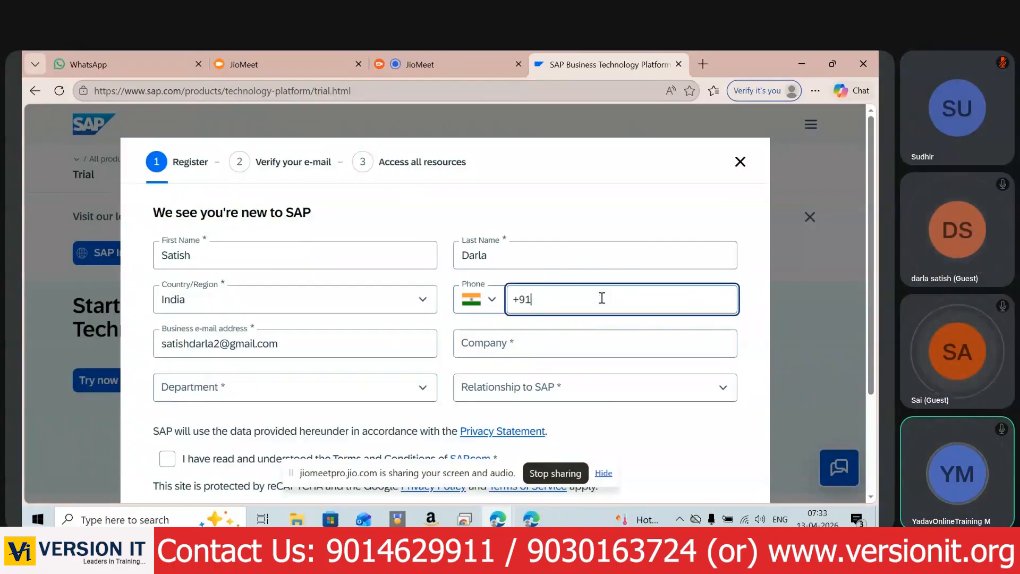
text(73)
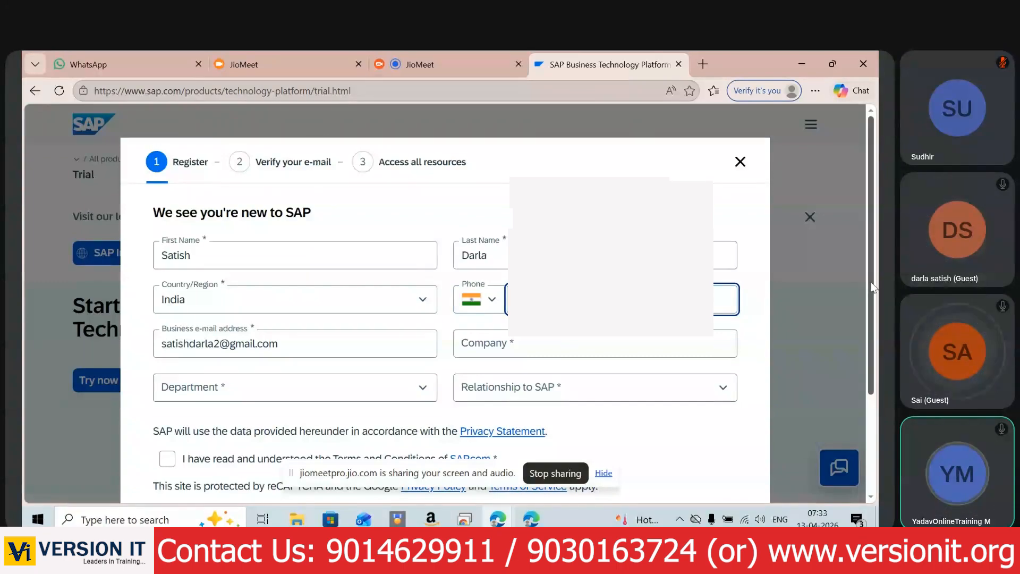
drag(872, 284, 863, 358)
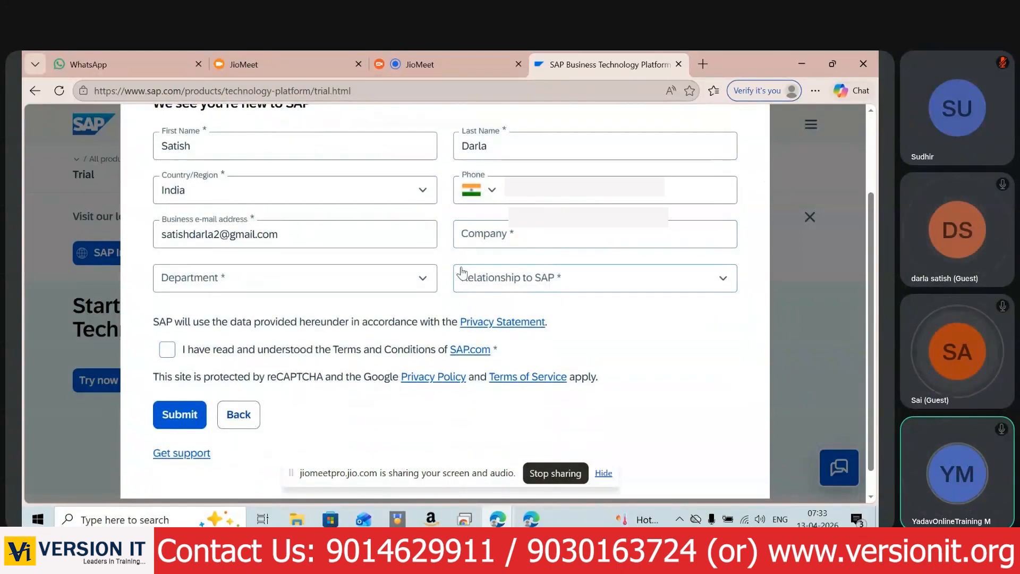
Set the company to B2B SOFTWARE TECHNOLOGIES LIMITED
click(417, 278)
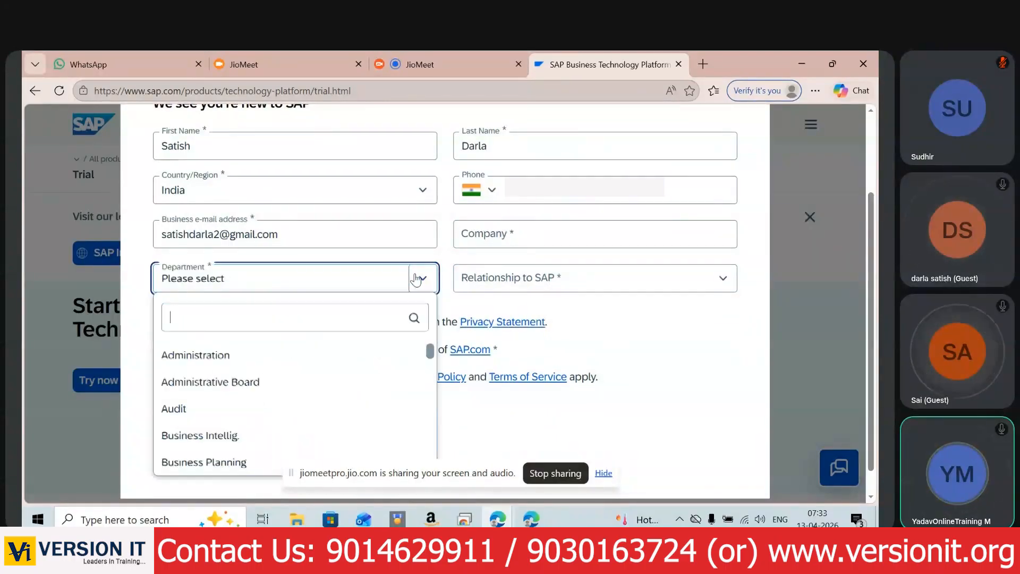
click(445, 264)
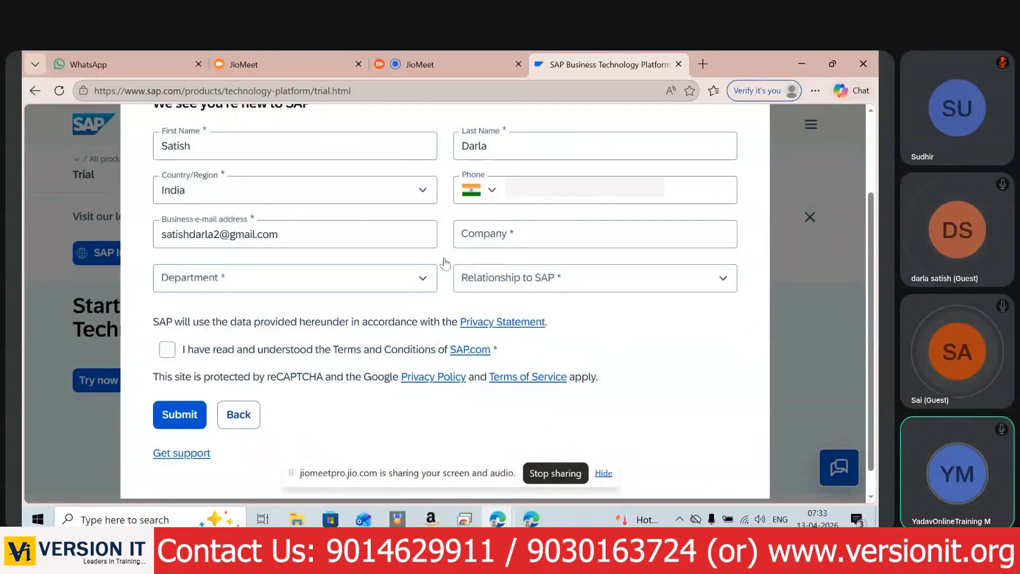
click(550, 241)
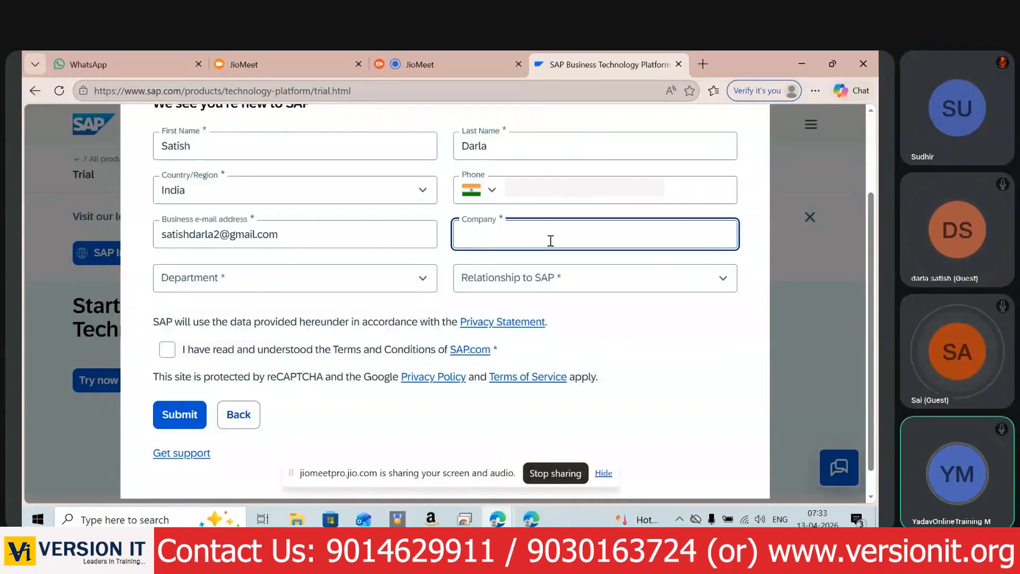
text(B2)
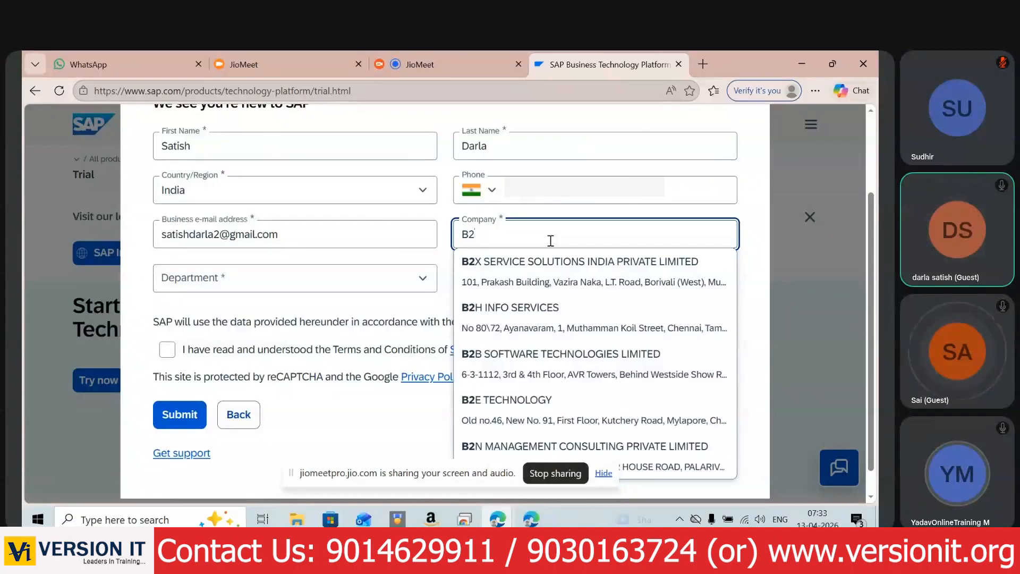
text(B)
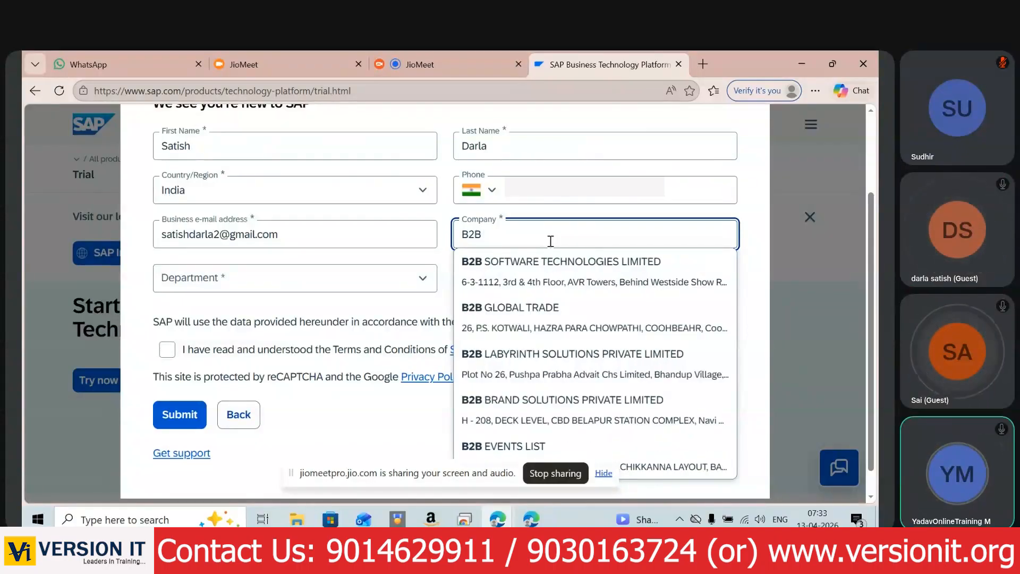
click(574, 272)
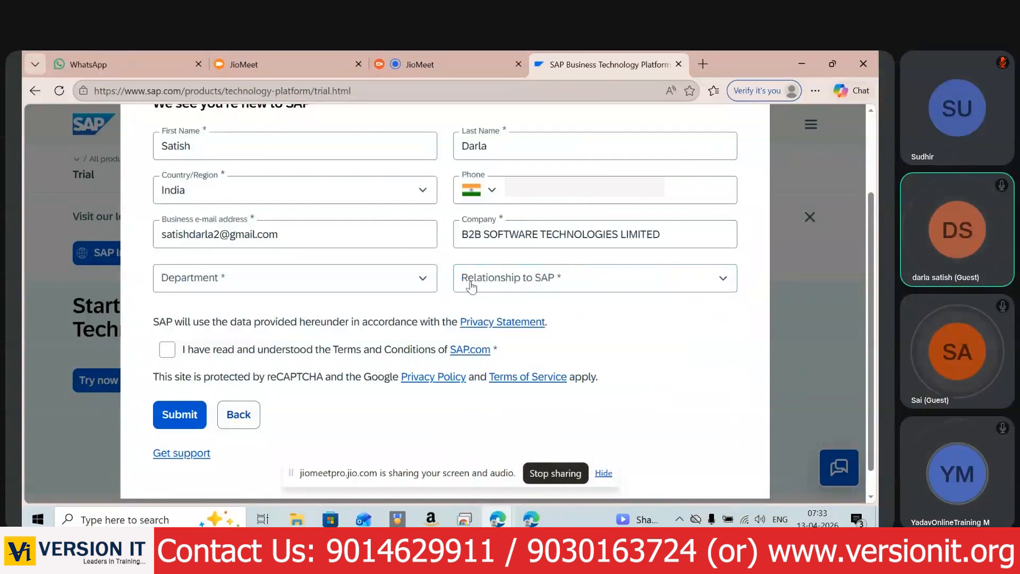
Set Department to Consulting, Relationship to SAP to Consultant, and accept the Terms and Conditions
click(426, 291)
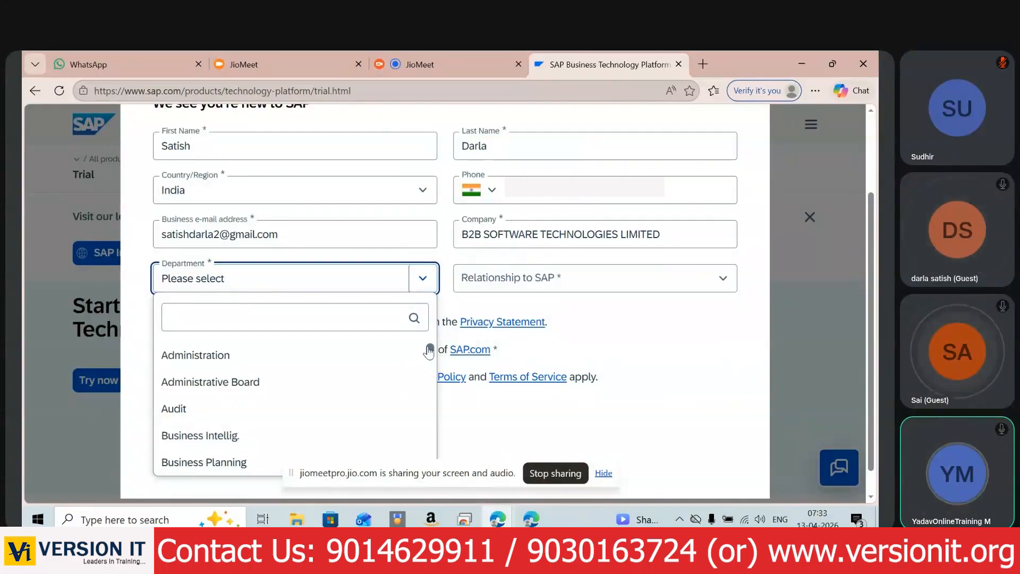
text(co)
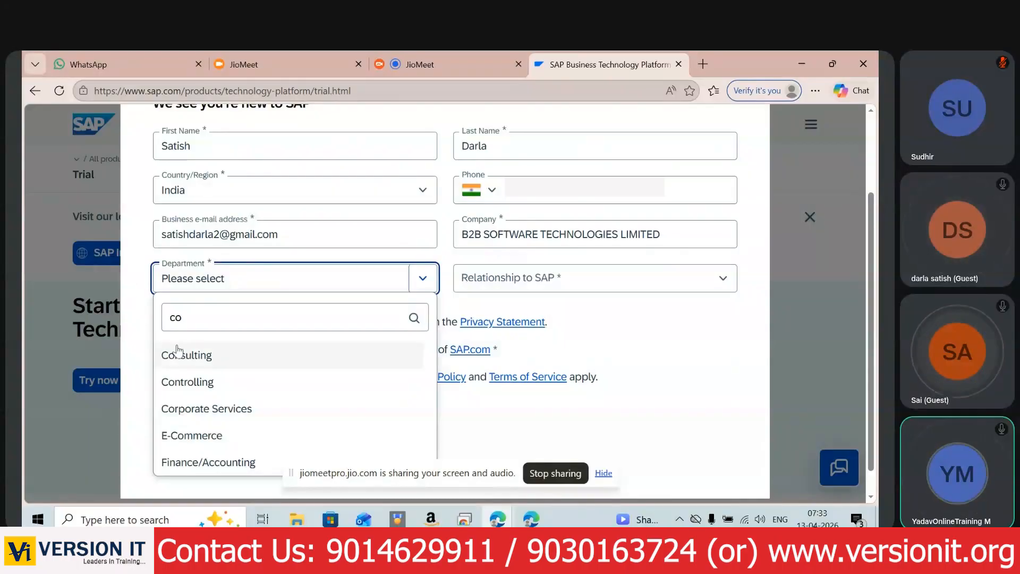
click(187, 356)
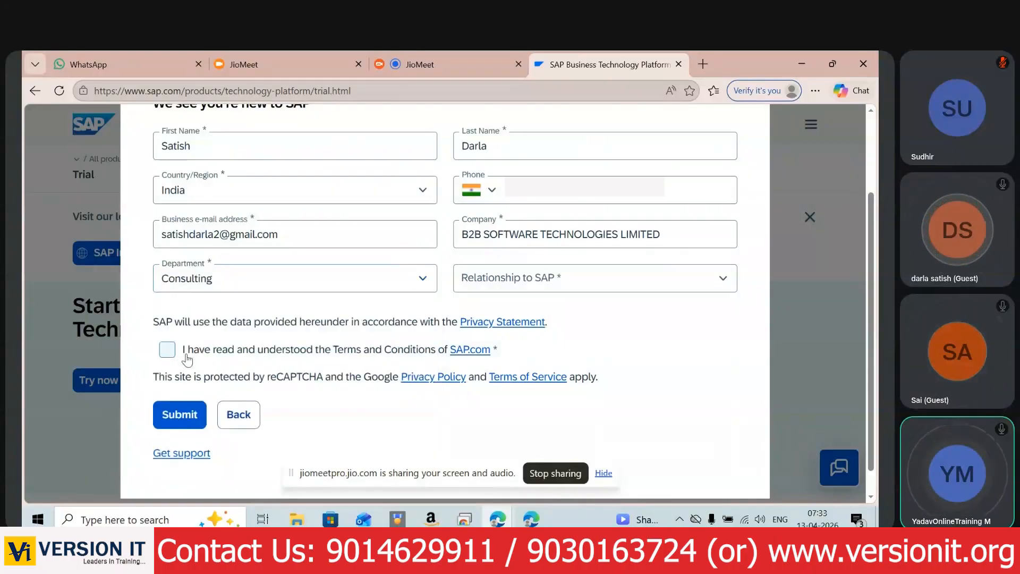
click(639, 287)
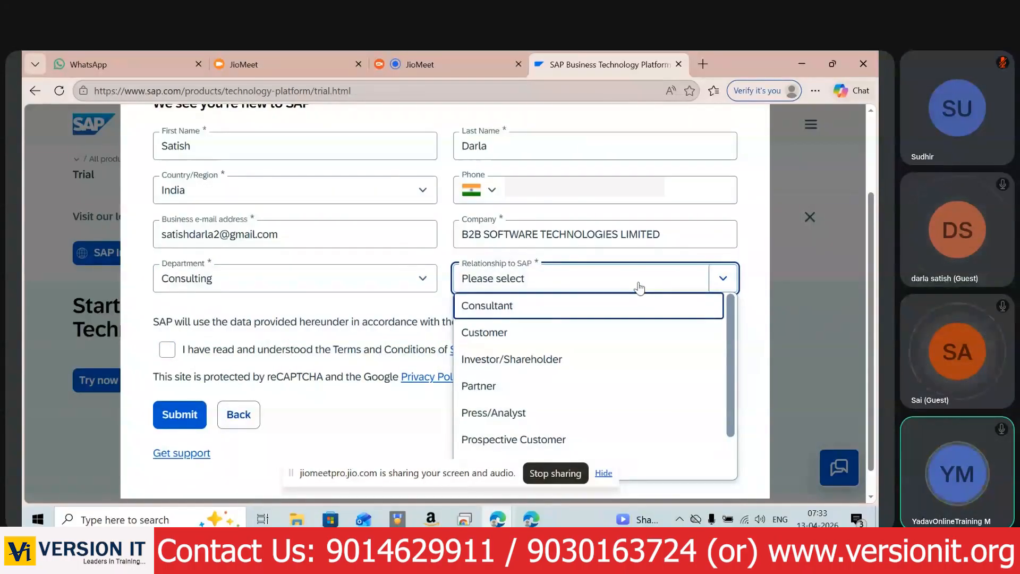
click(563, 307)
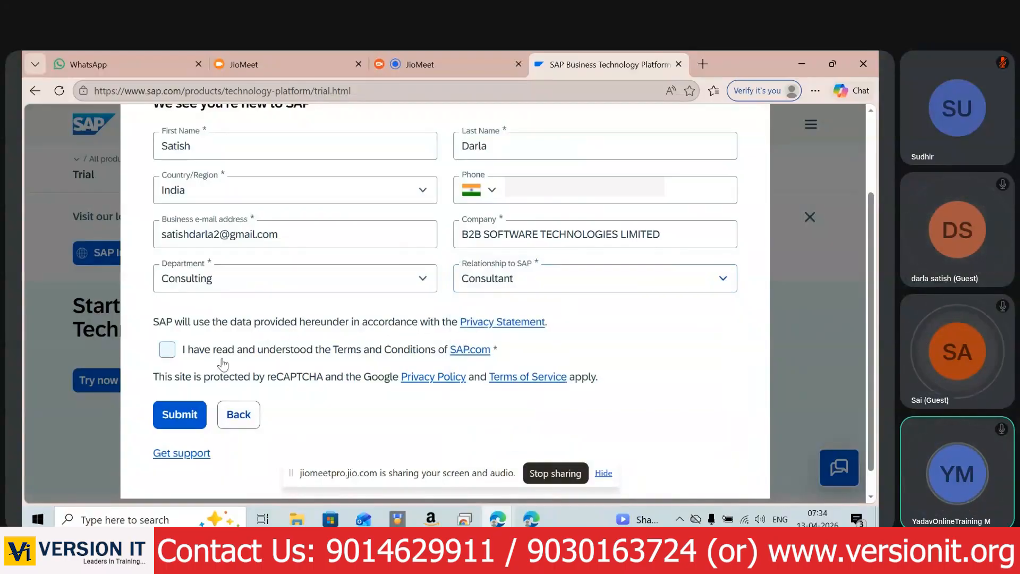
click(168, 350)
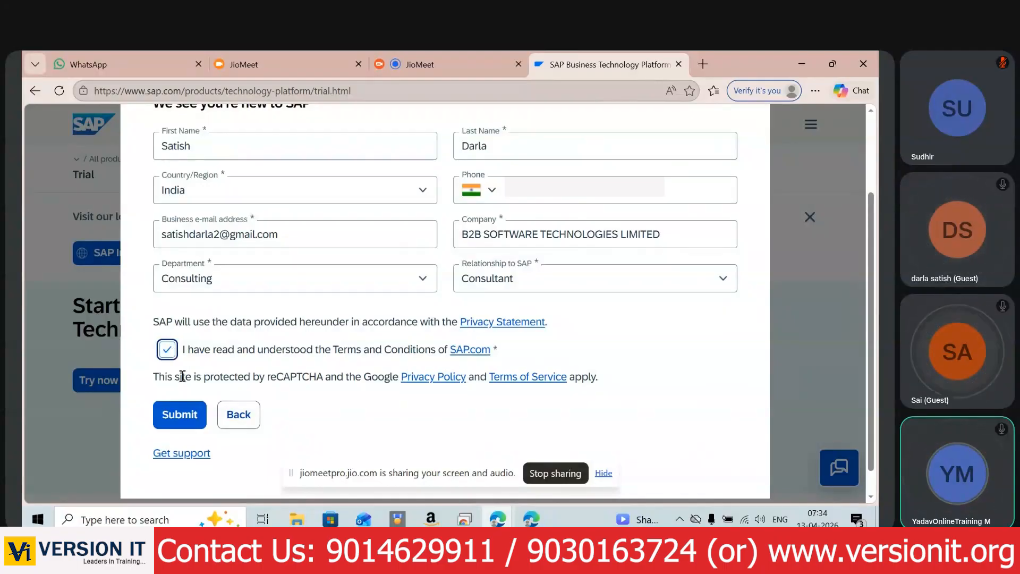
Submit the registration and pass the reCAPTCHA by selecting the three bicycle tiles
click(186, 420)
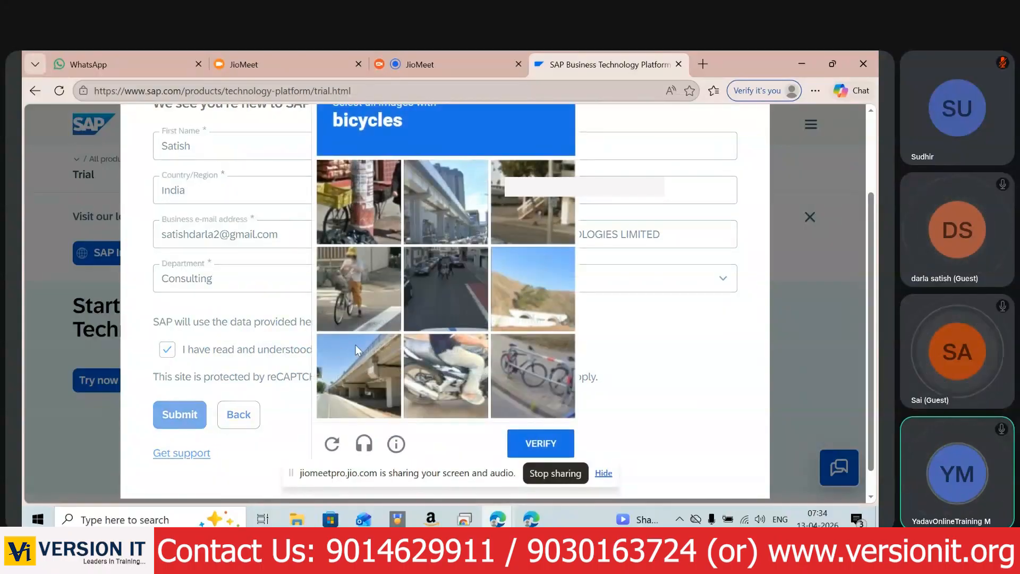
click(352, 290)
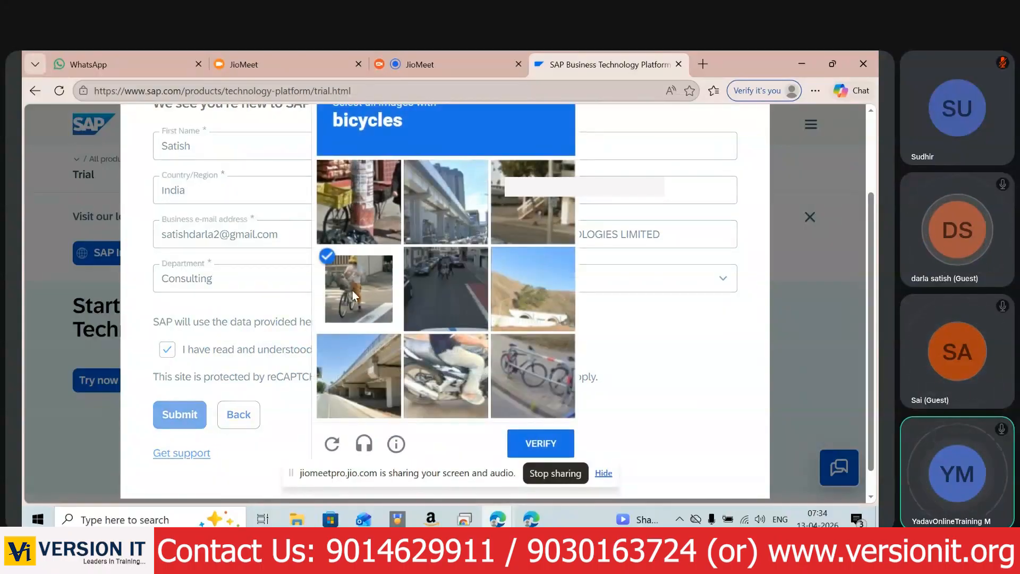
click(359, 221)
click(521, 362)
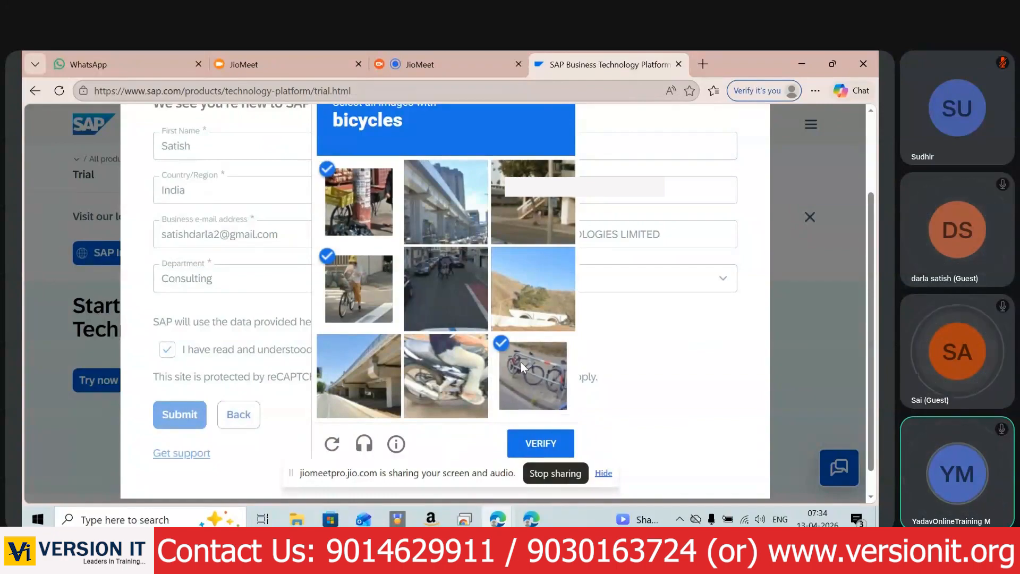
click(540, 444)
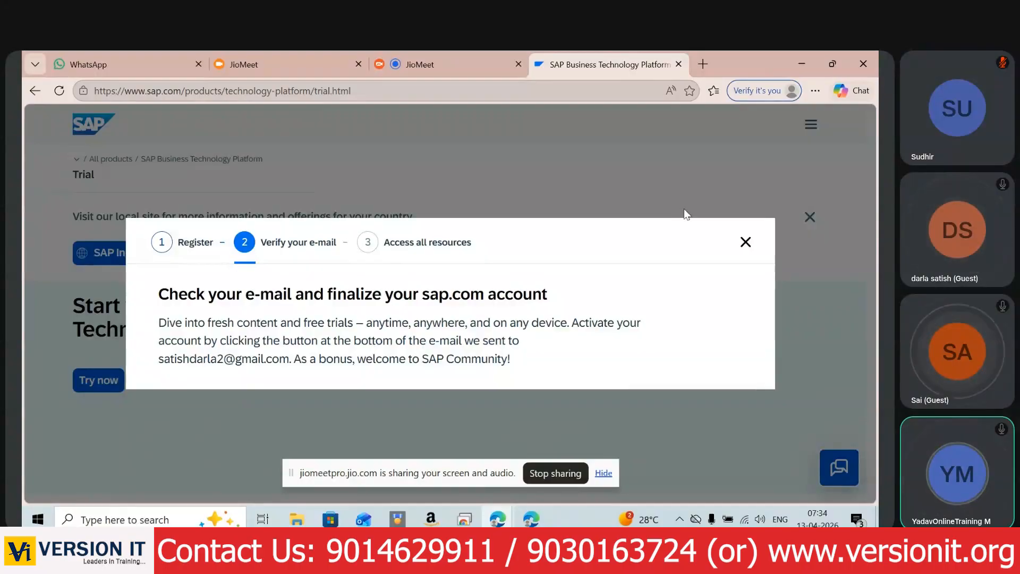
Search Gmail for 'sap' and open the 'Activate Your Account for SAP.com' e-mail
click(709, 64)
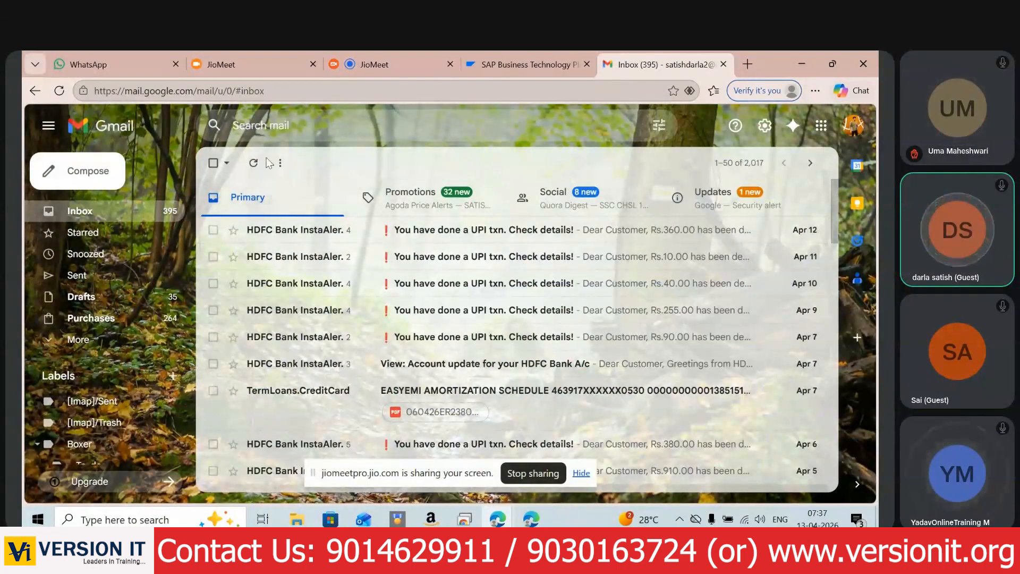
click(288, 125)
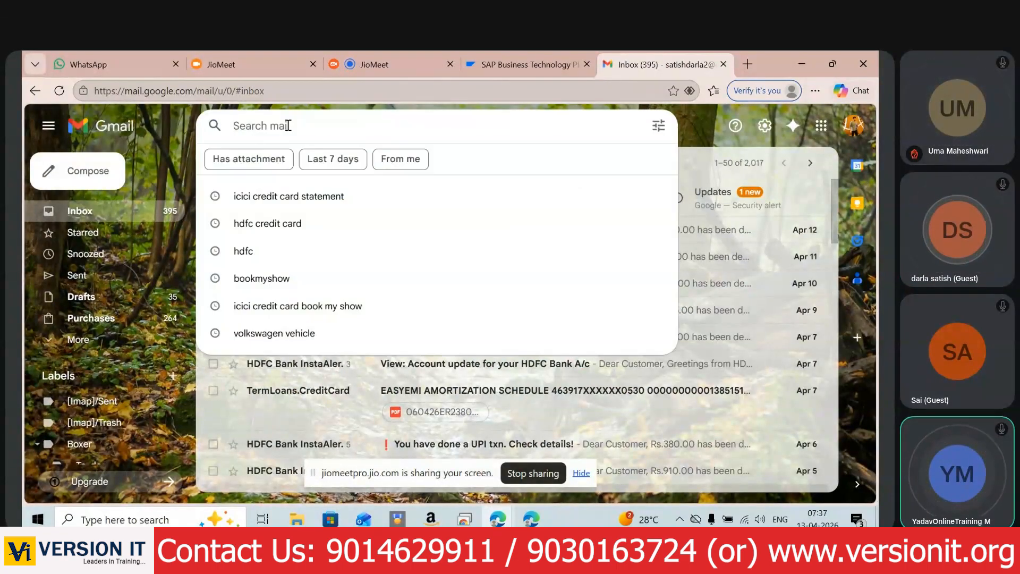
text(sap)
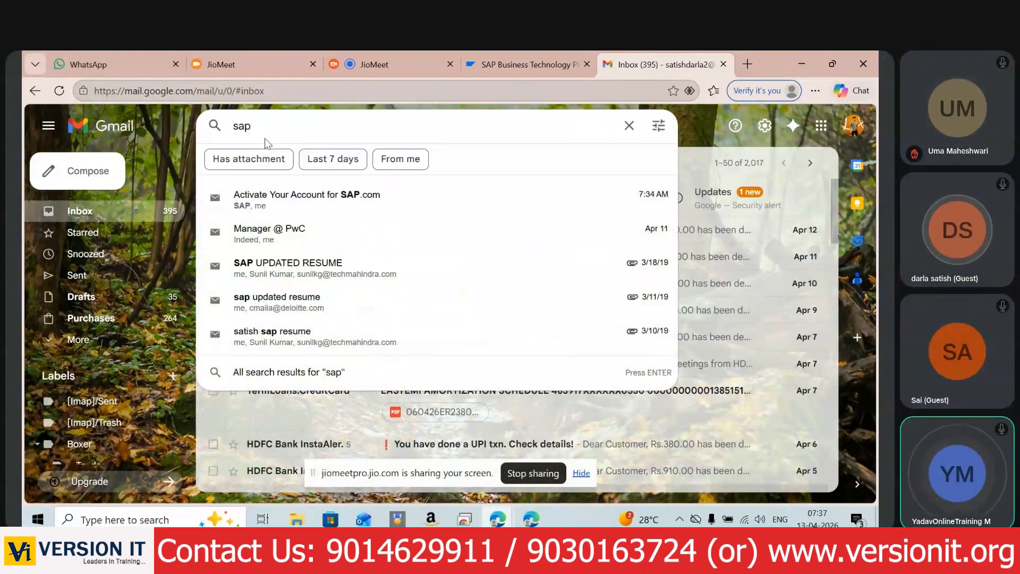
key(Return)
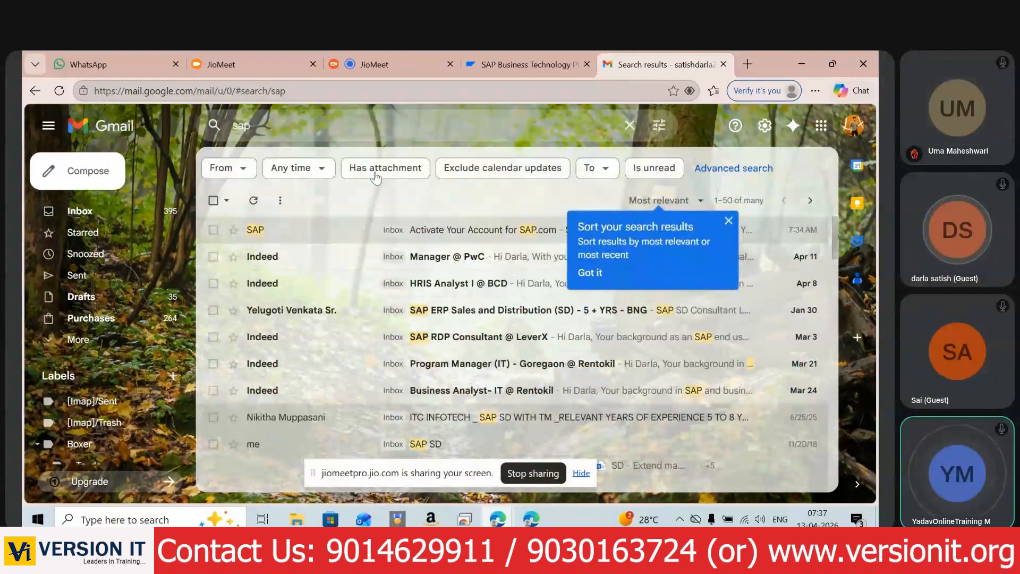
click(436, 238)
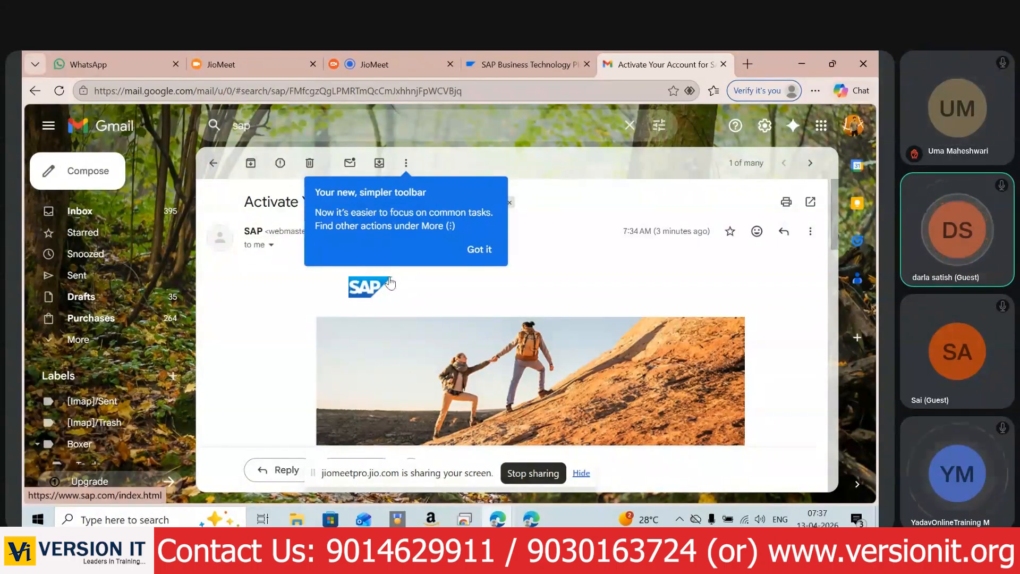
click(479, 253)
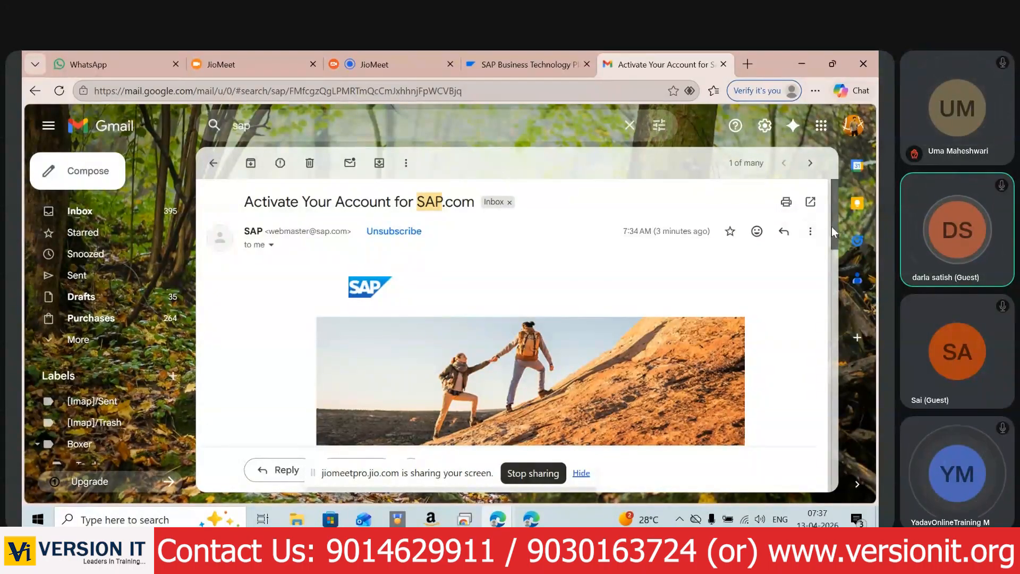
scroll(813, 296, down, 6)
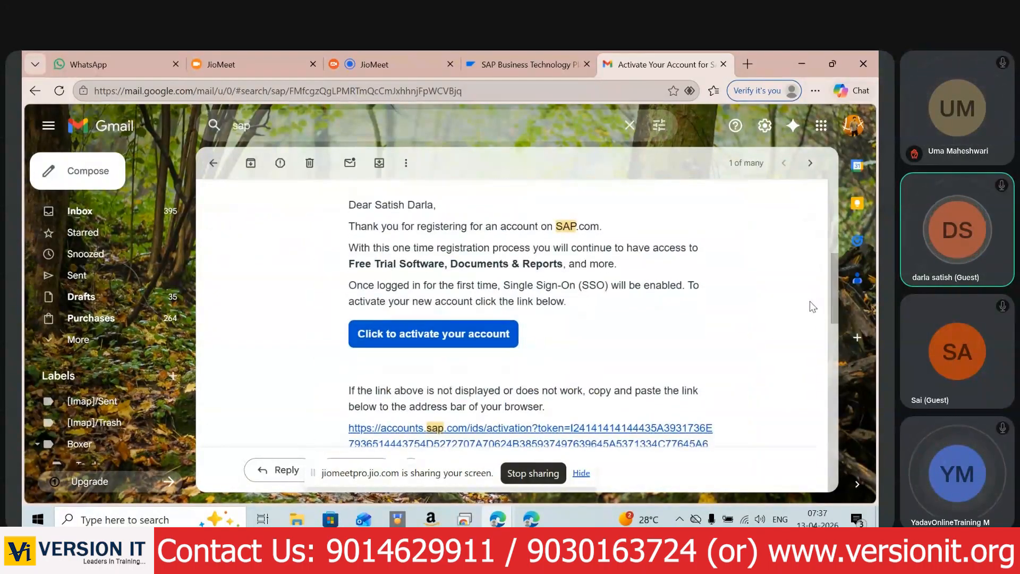
Follow the e-mail's activation link and enter a new account password
click(401, 345)
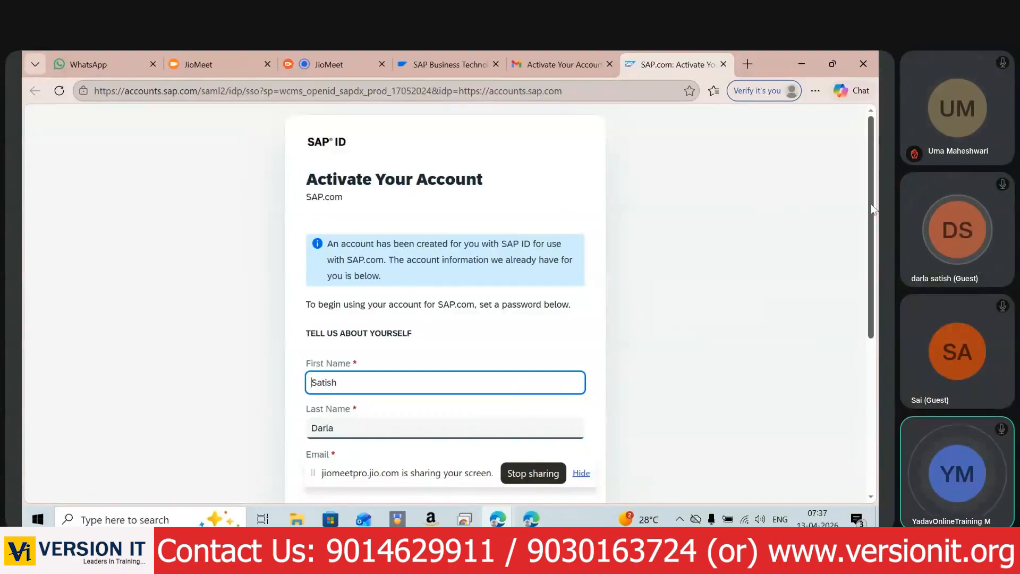
drag(872, 208, 839, 339)
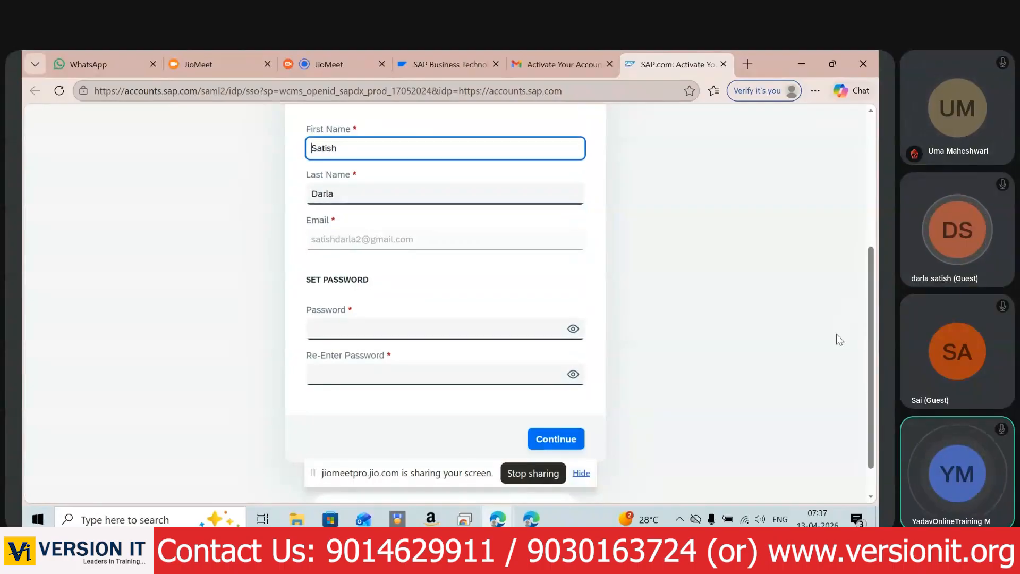
click(348, 326)
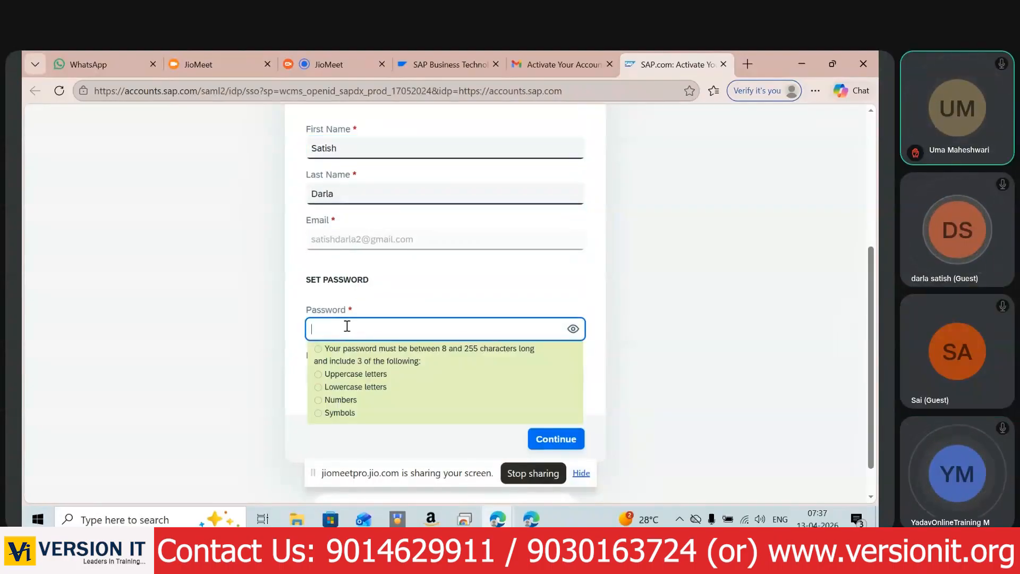
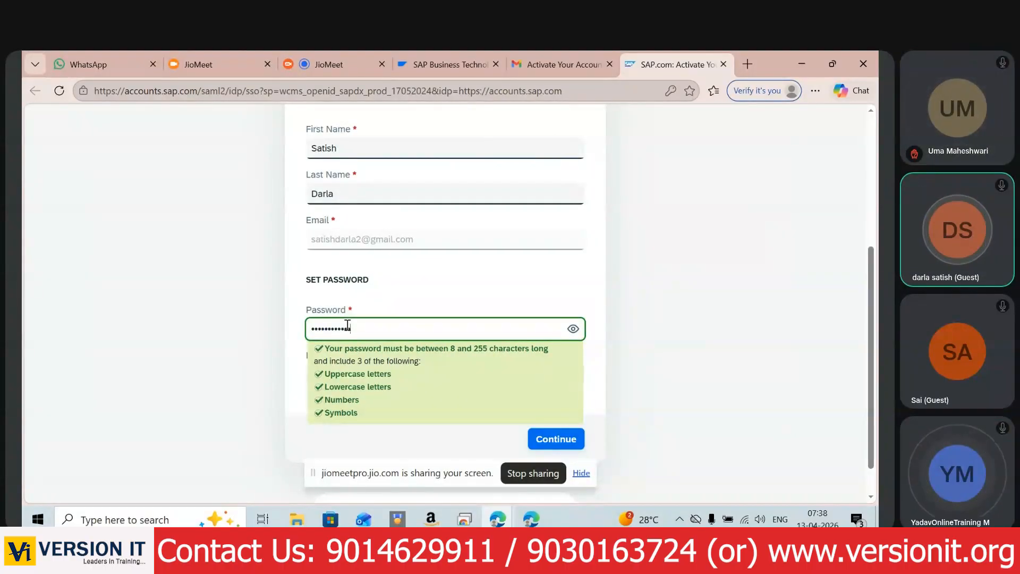
click(554, 441)
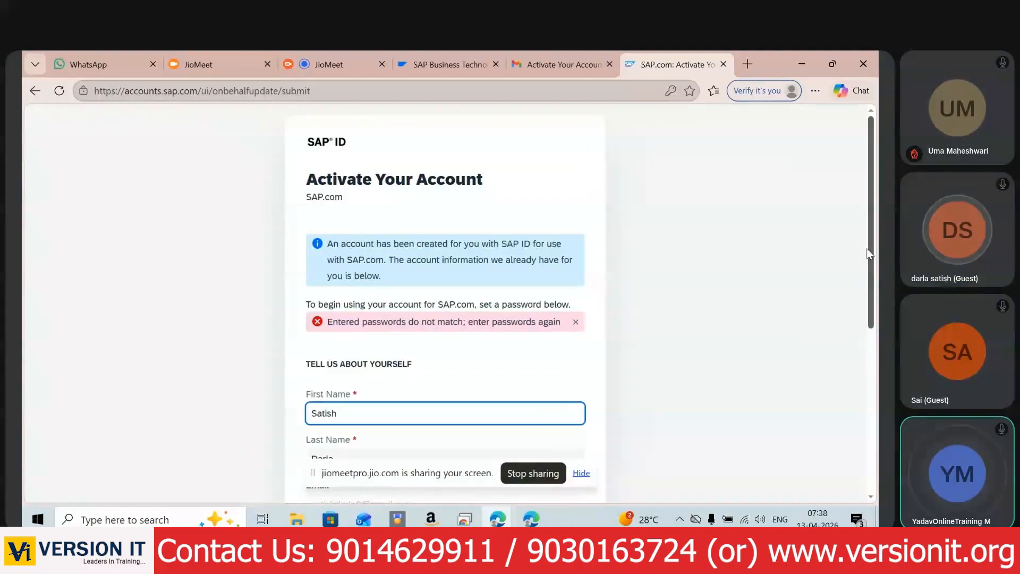
Enter the password again and confirm it in Re-Enter Password, then submit
drag(869, 248, 865, 338)
scroll(865, 338, down, 3)
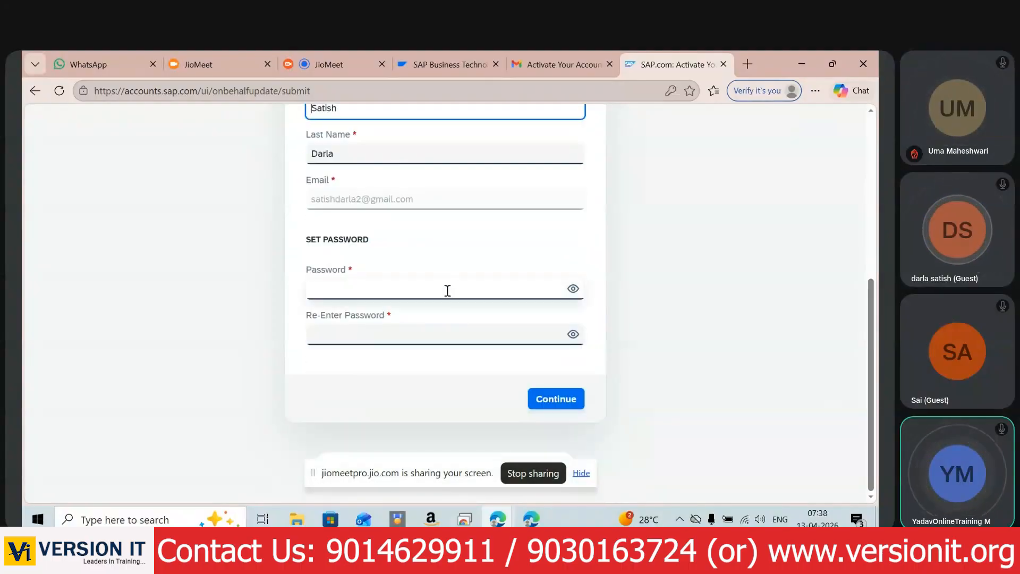
click(448, 290)
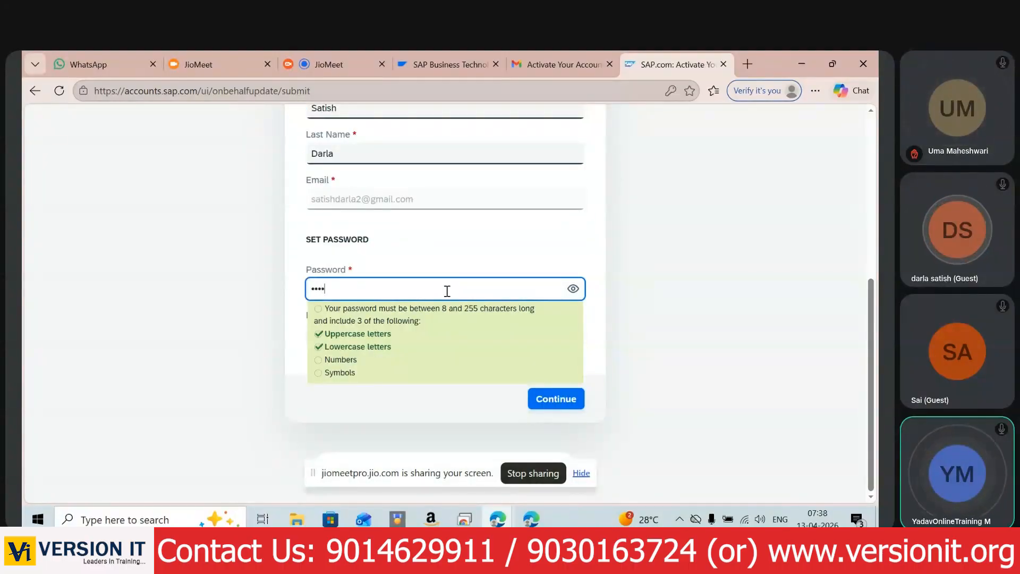
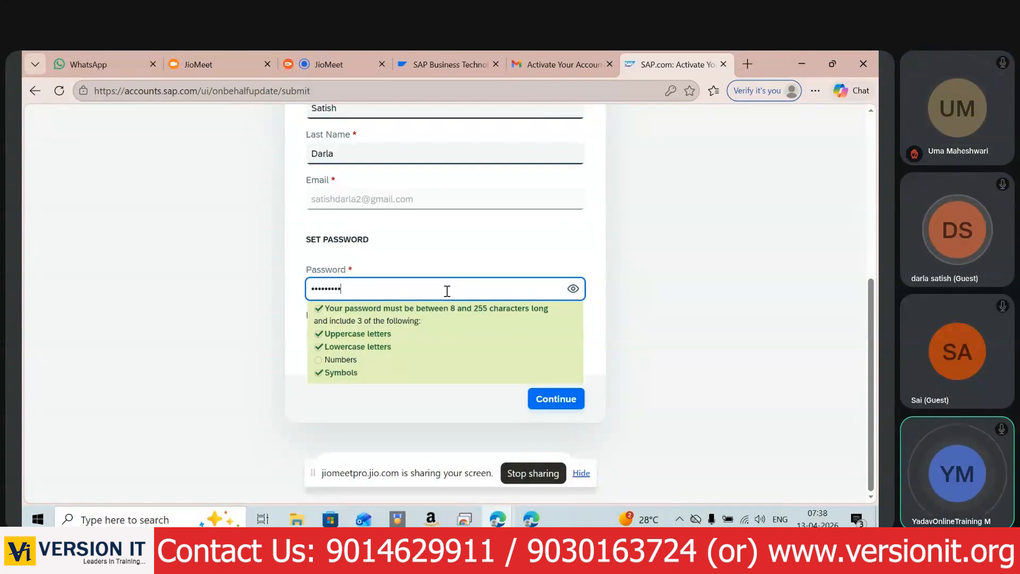
key(Tab)
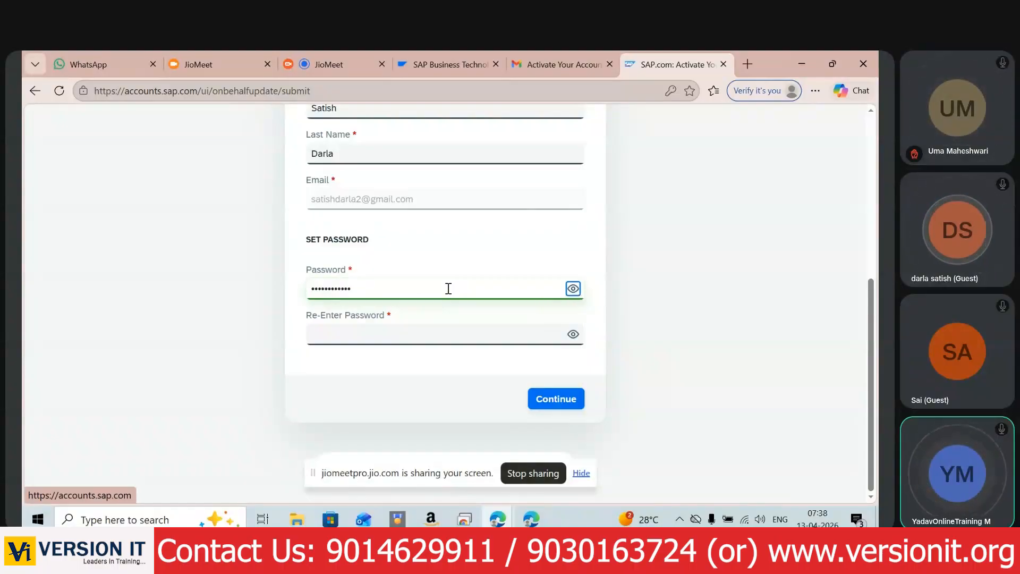
key(Tab)
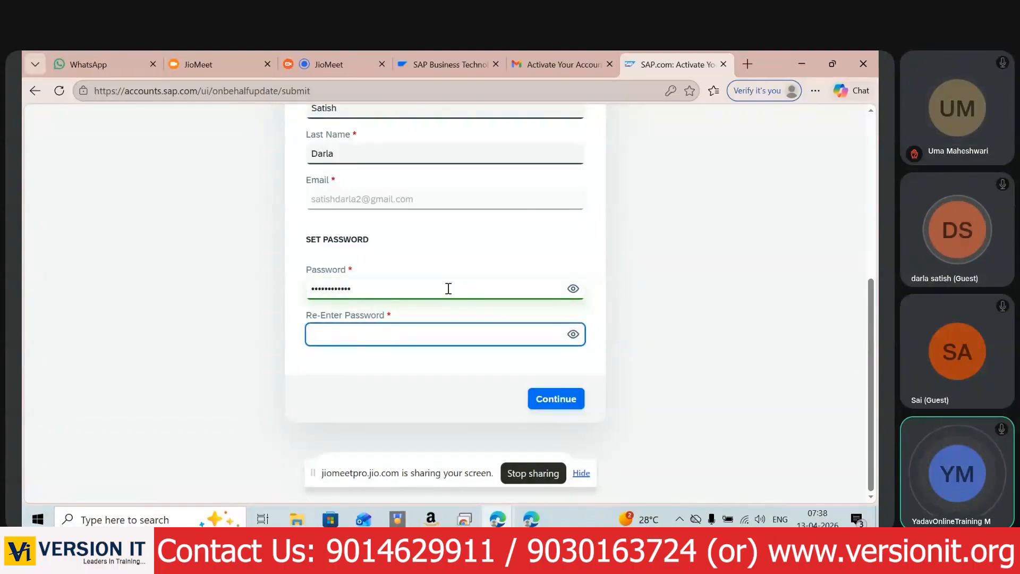
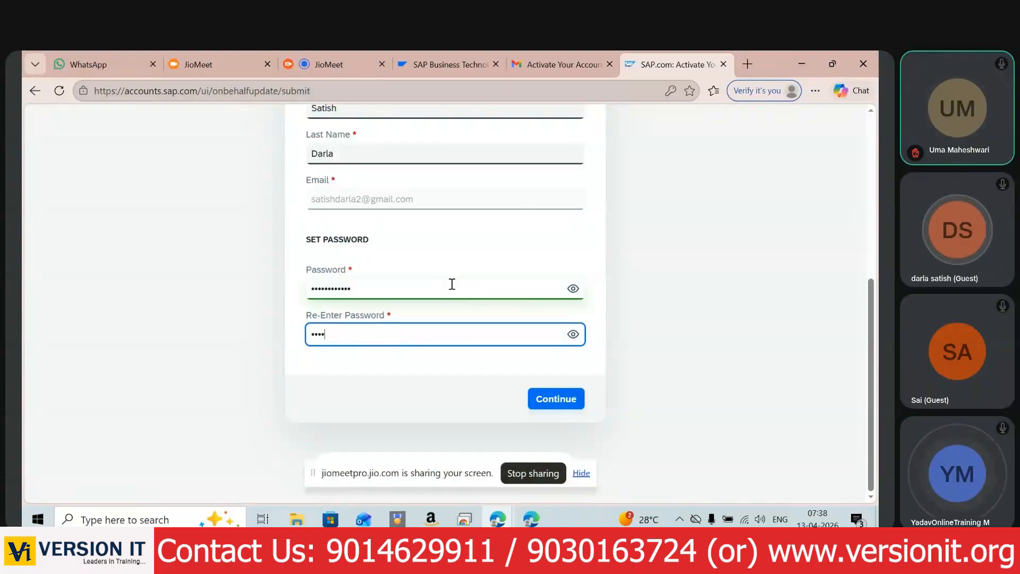
click(569, 400)
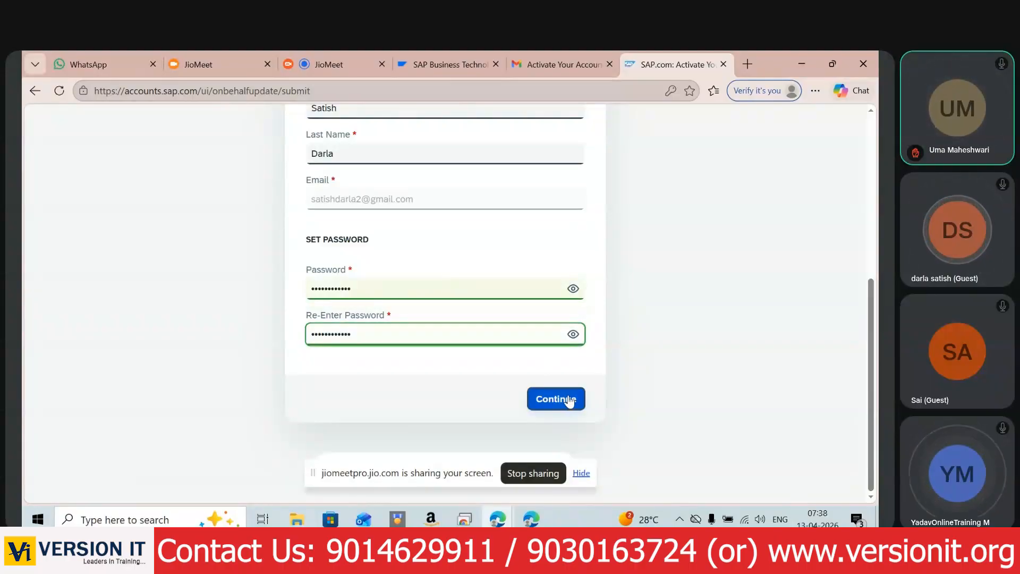
Confirm activation, decline saving the password, and return to SAP.com from the trial error
click(569, 400)
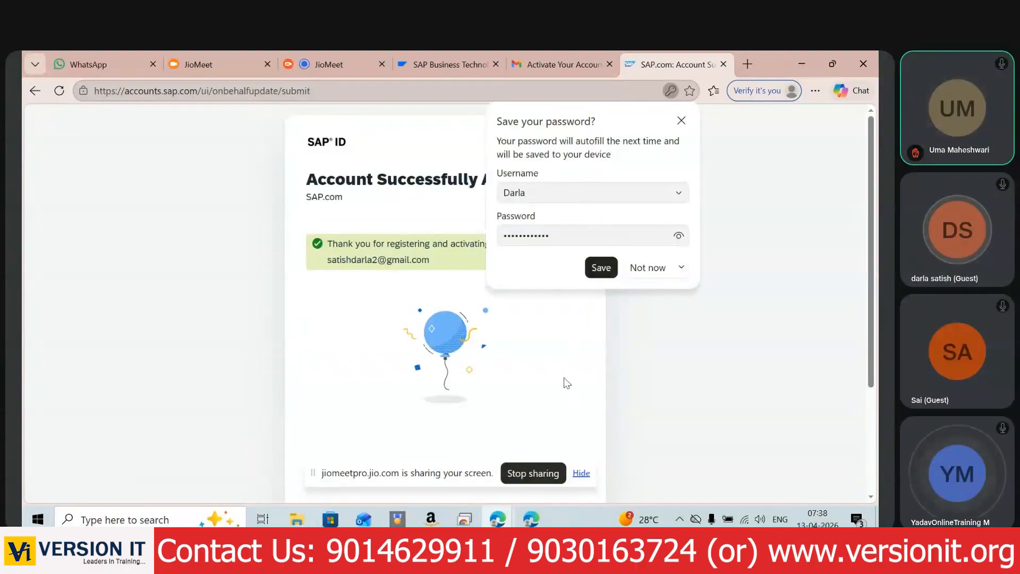
click(633, 276)
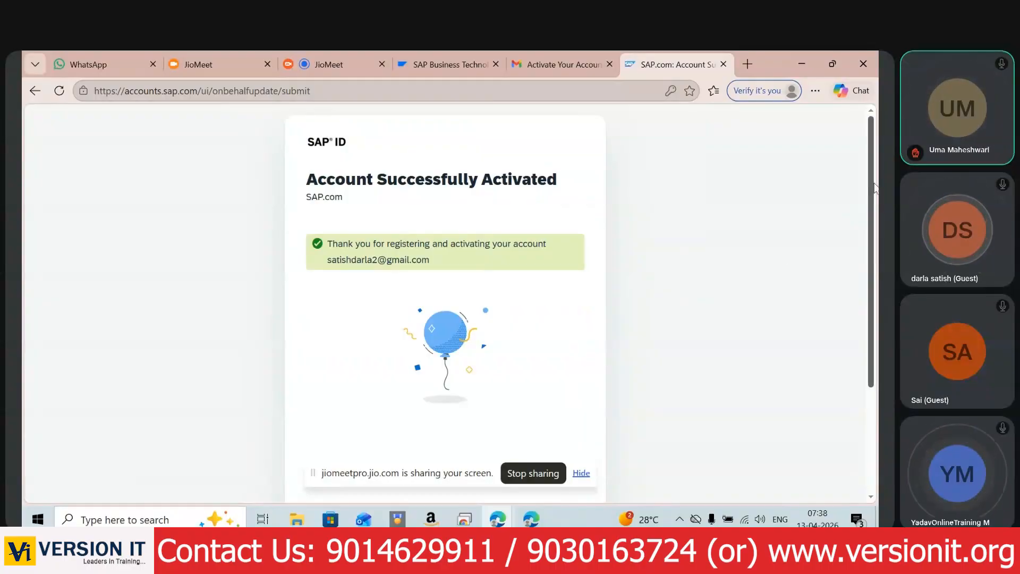
drag(873, 186, 868, 277)
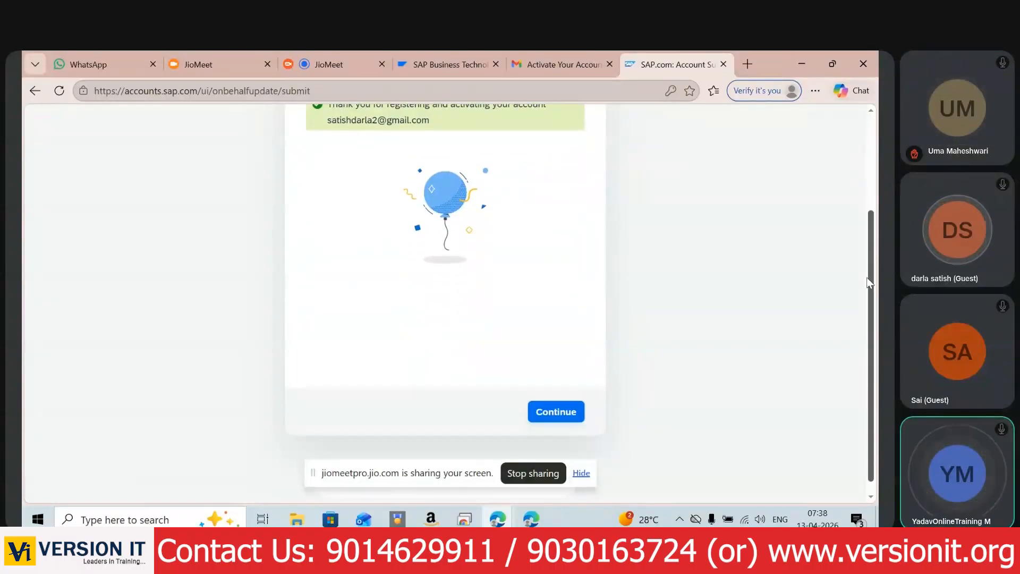
click(564, 417)
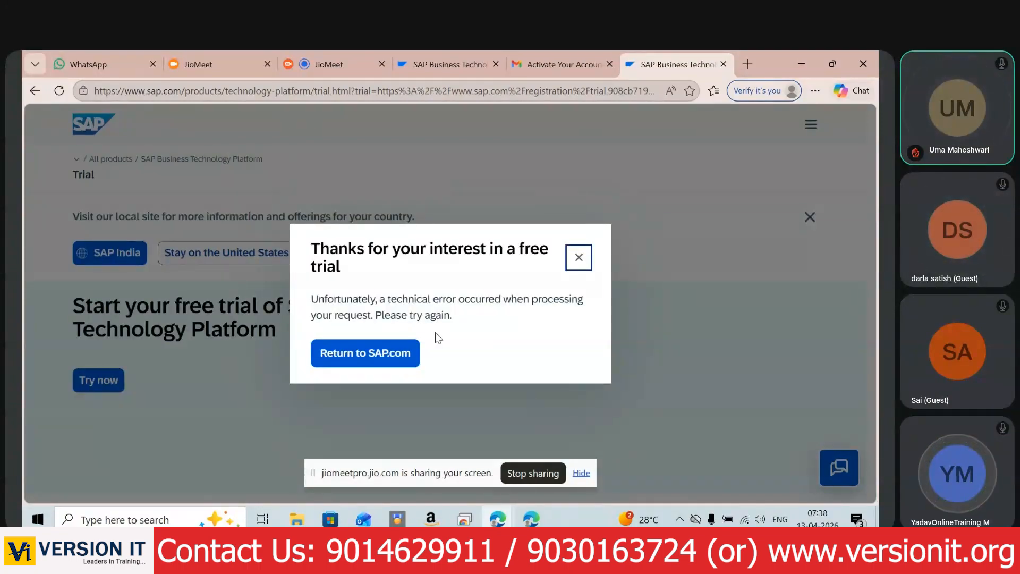
click(377, 355)
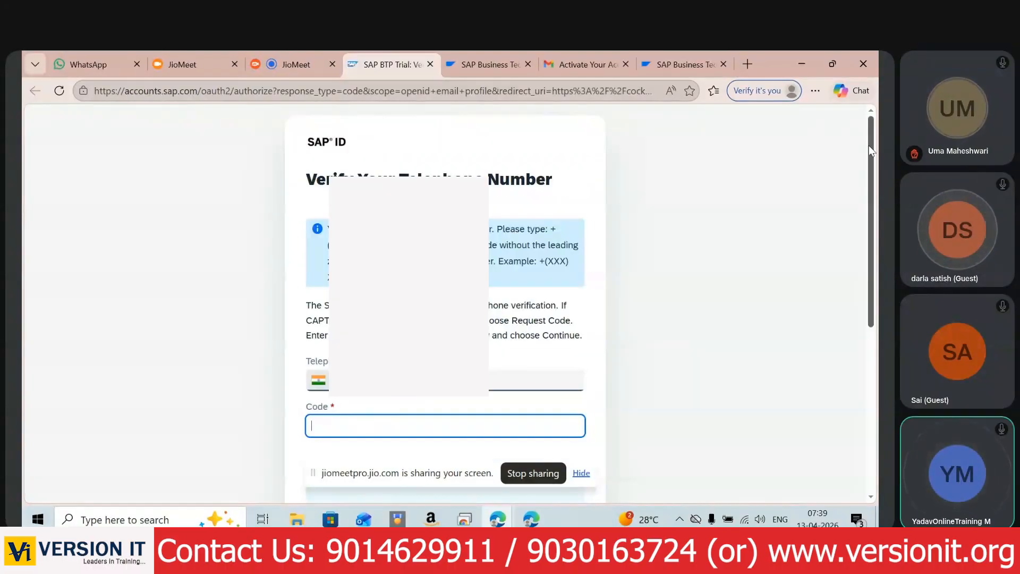
Enter the captcha text and the received SMS verification code
drag(871, 151, 811, 250)
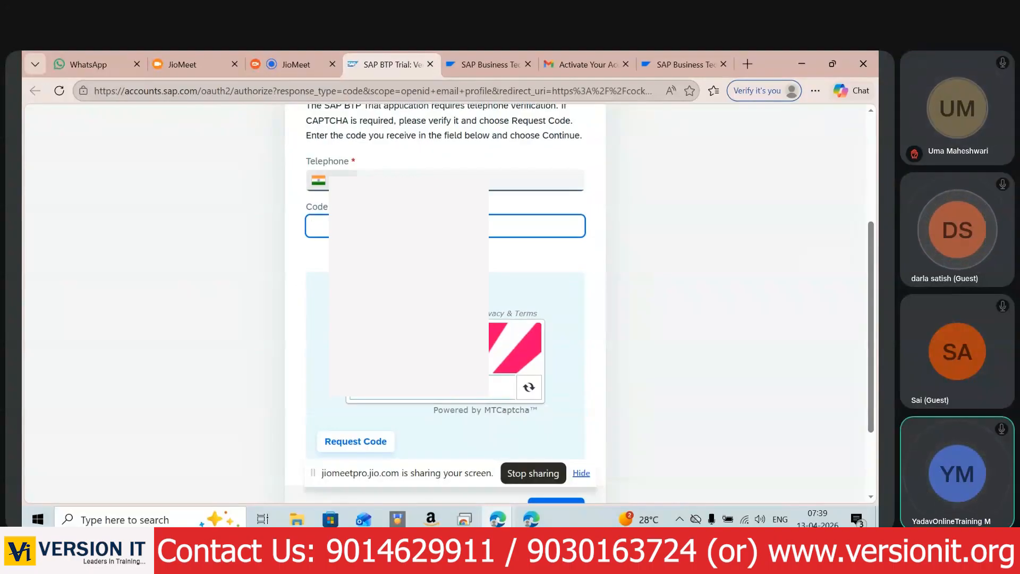
click(499, 388)
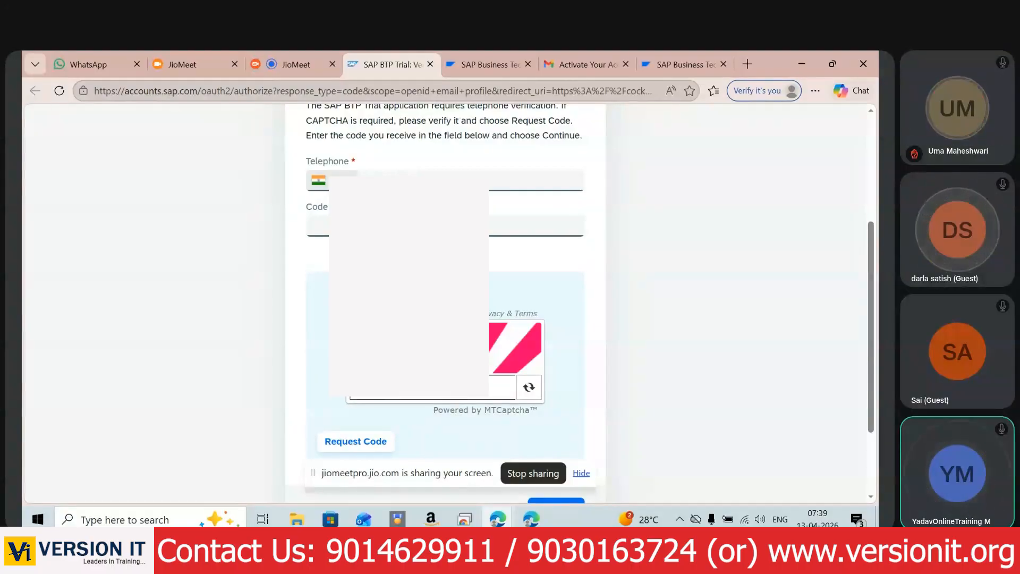
click(392, 387)
text(GK)
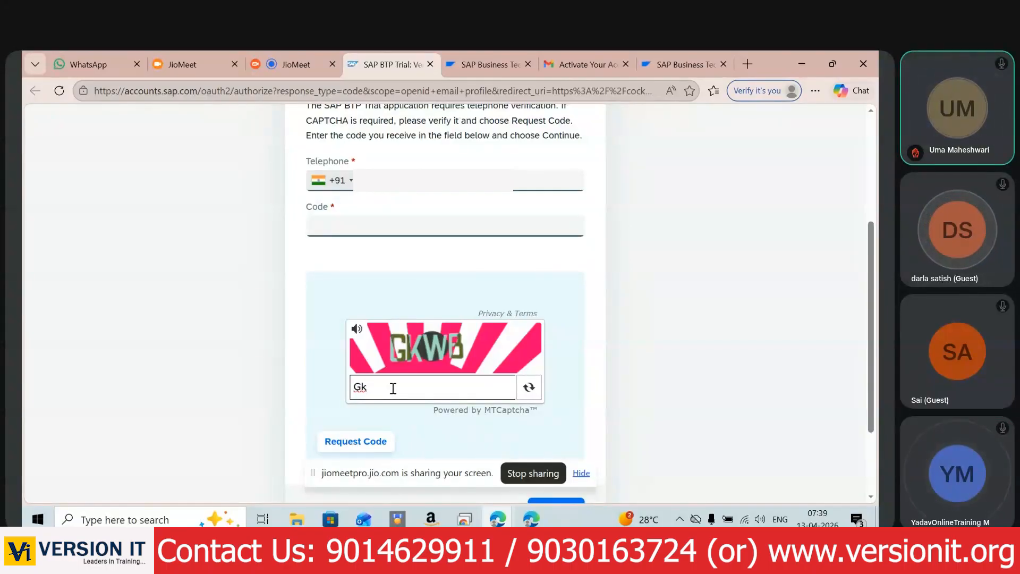
text(W)
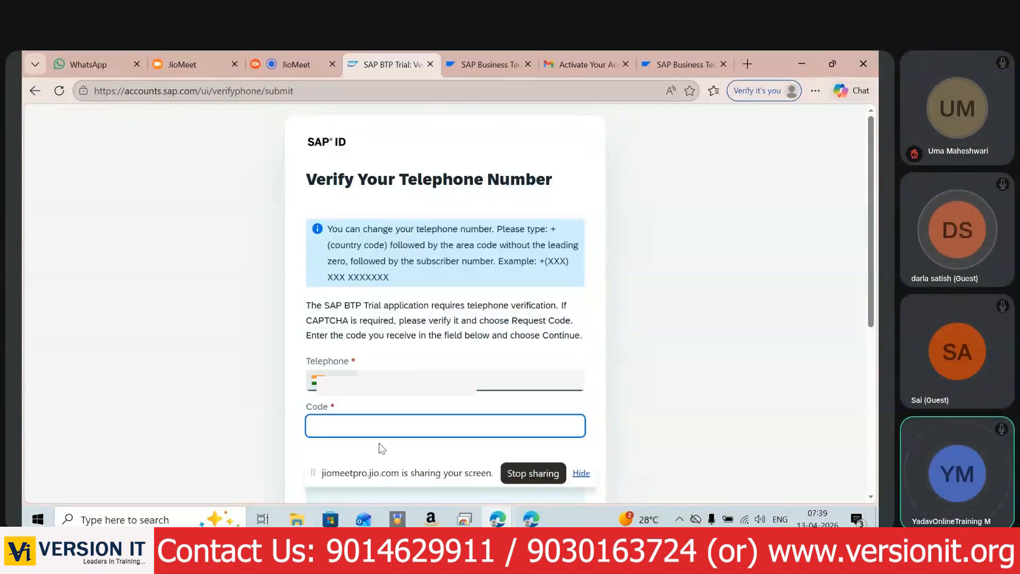
scroll(379, 448, down, 5)
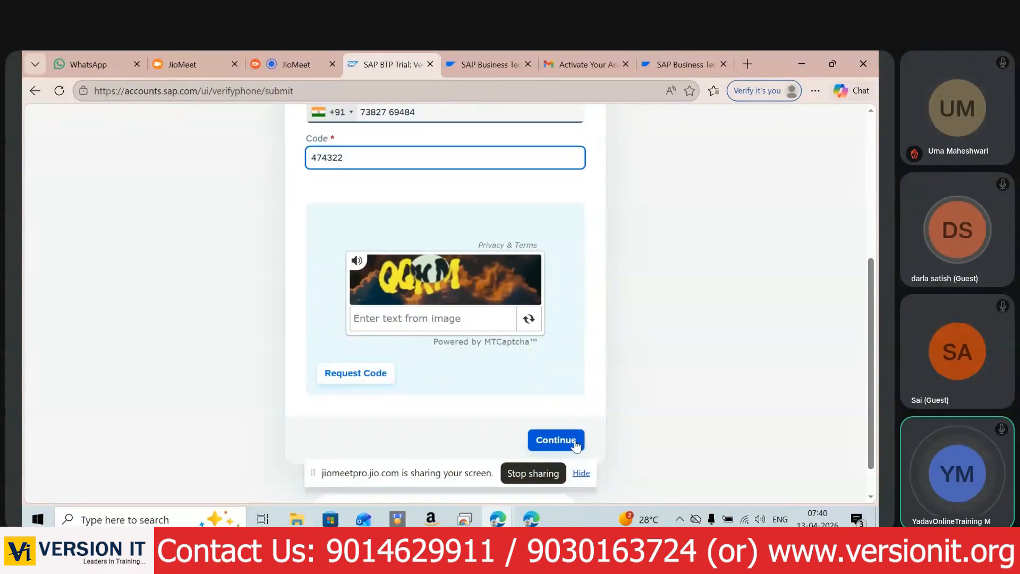
Submit the phone code and accept the SAP BTP Trial terms and conditions
click(577, 442)
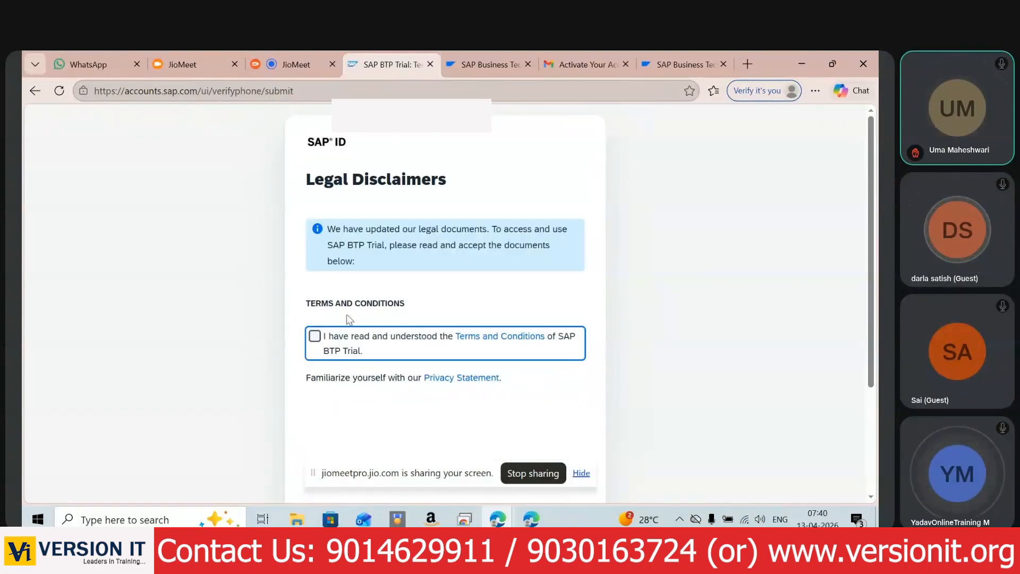
click(322, 338)
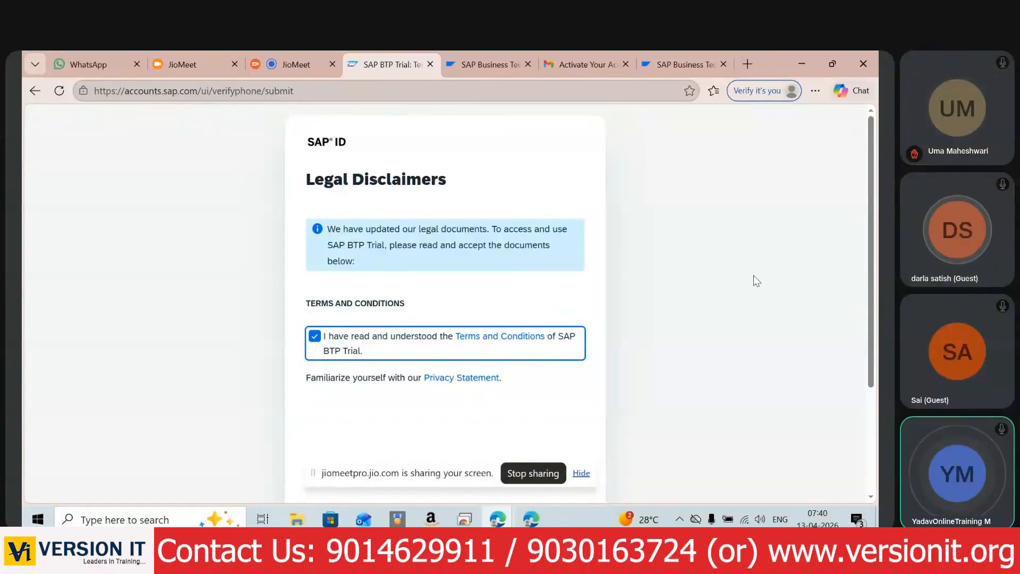
scroll(872, 179, down, 3)
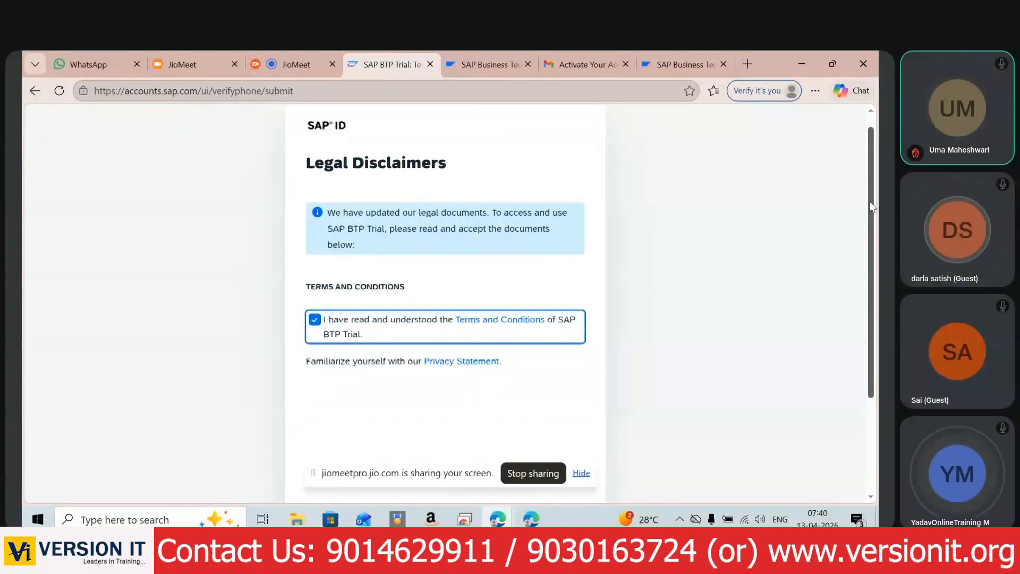
click(573, 426)
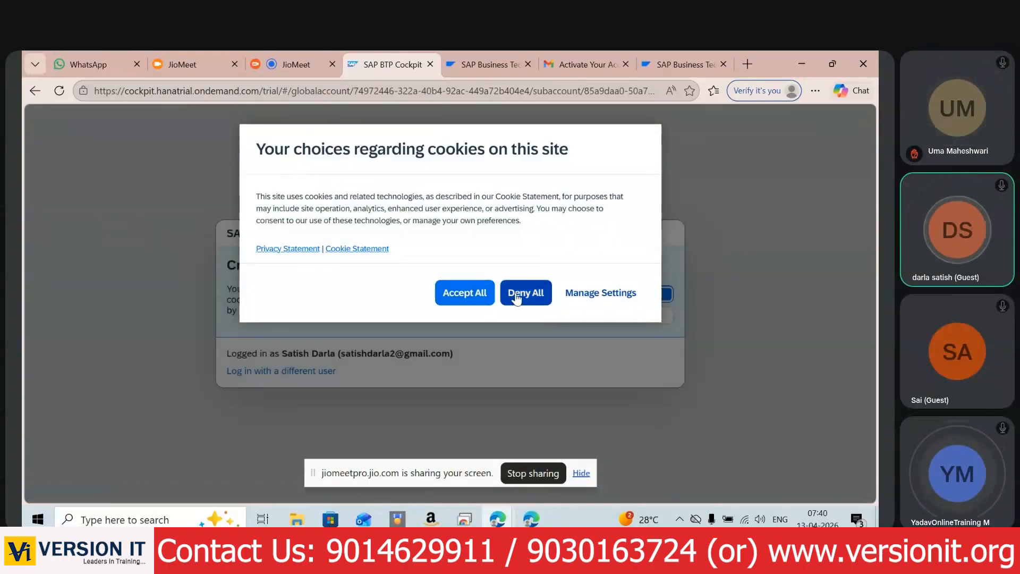
Dismiss the cookie prompt and create the trial account in the US East (VA) - AWS region
click(472, 296)
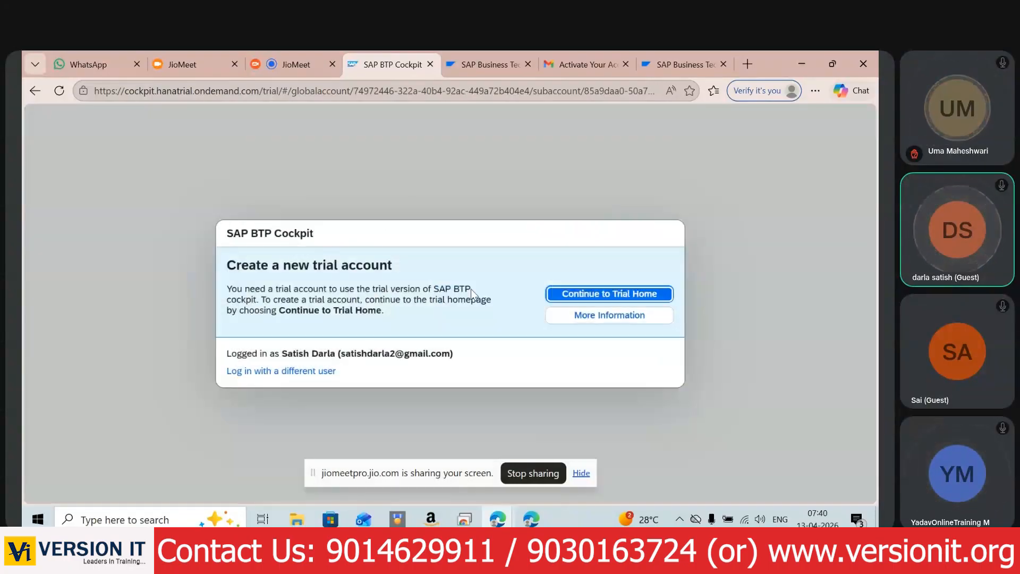
click(594, 295)
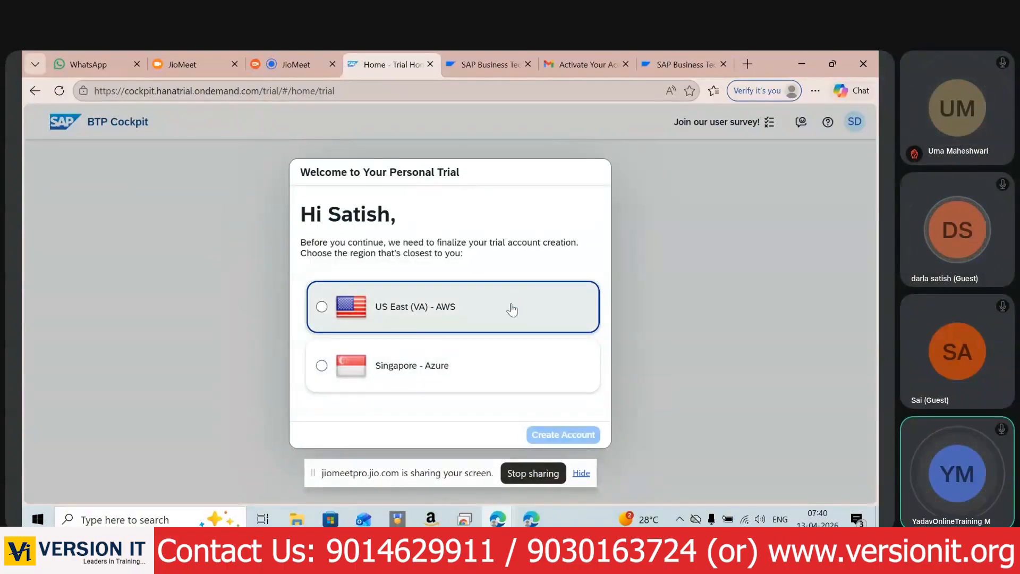
click(322, 307)
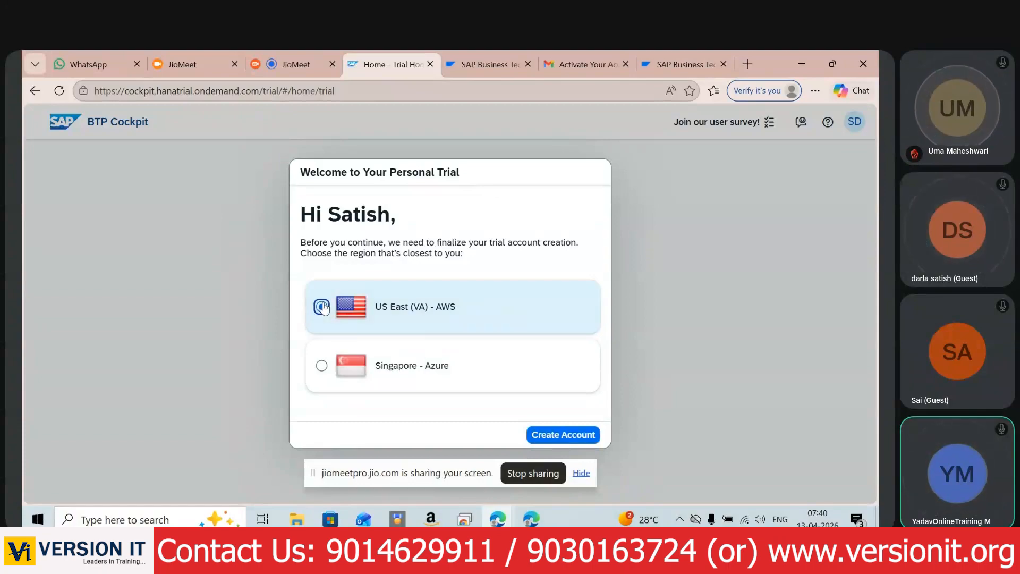
click(580, 436)
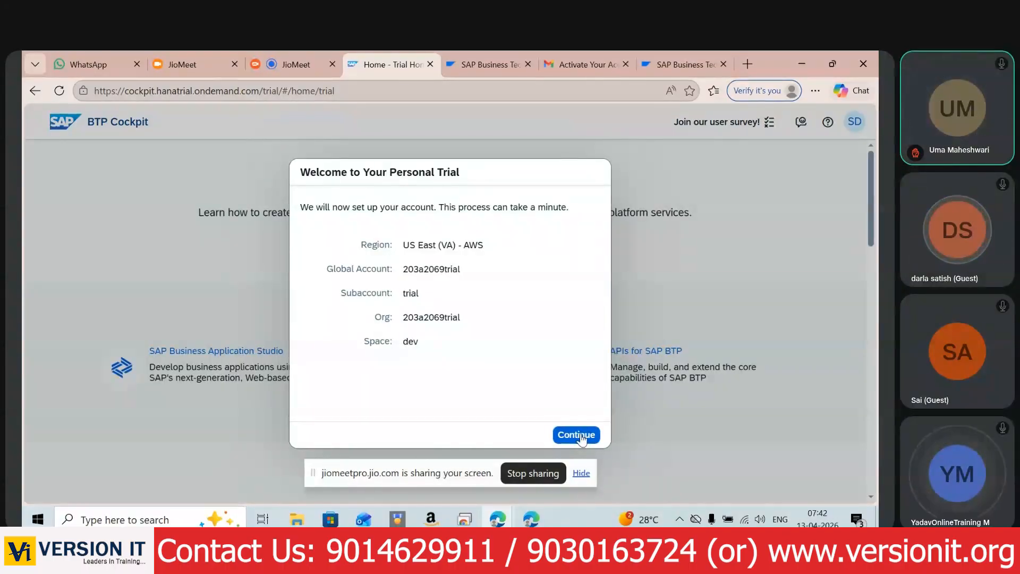
Continue past the setup summary, enter the trial global account, and open the 'trial' subaccount tile
click(581, 436)
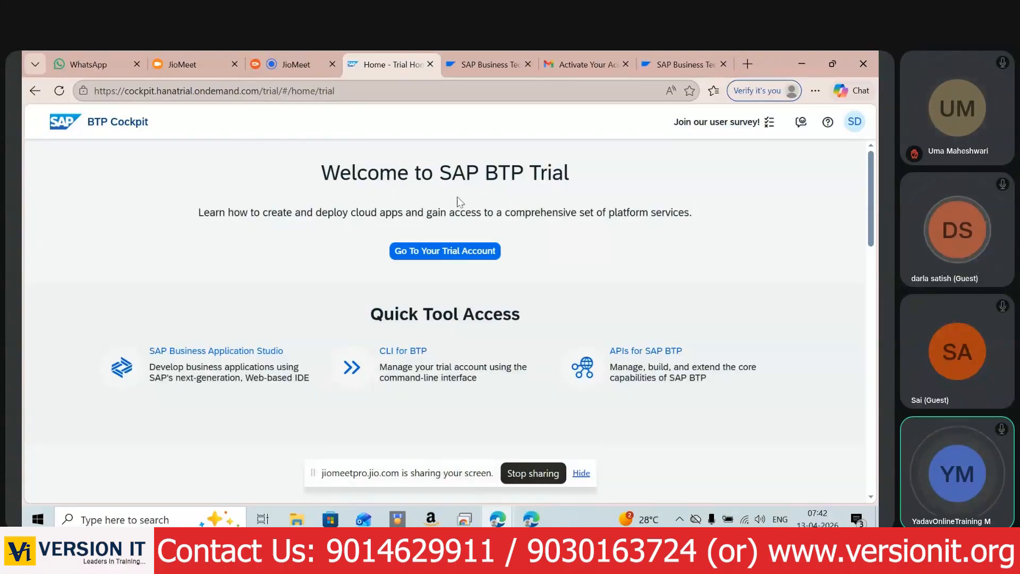
click(449, 253)
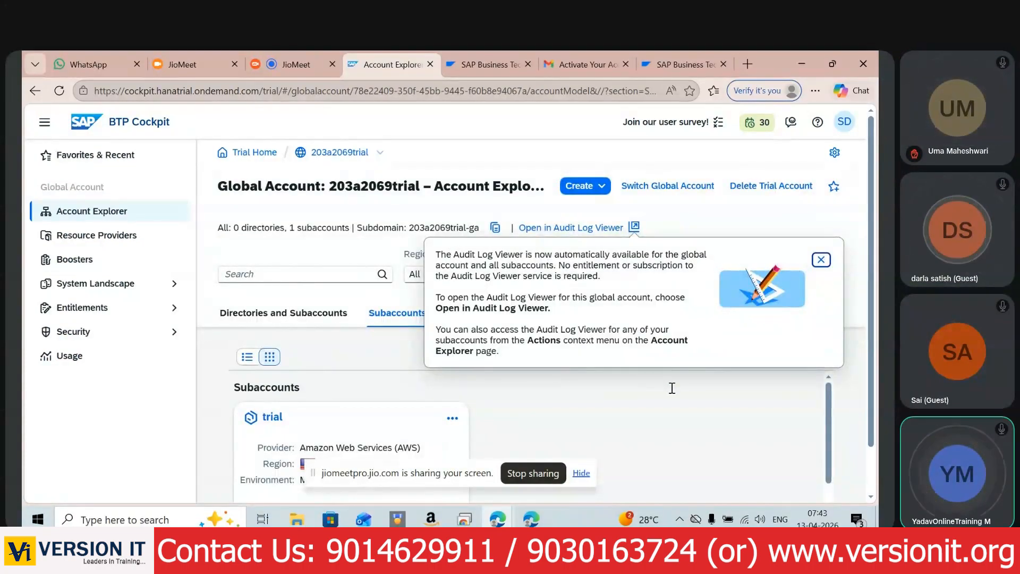
click(822, 260)
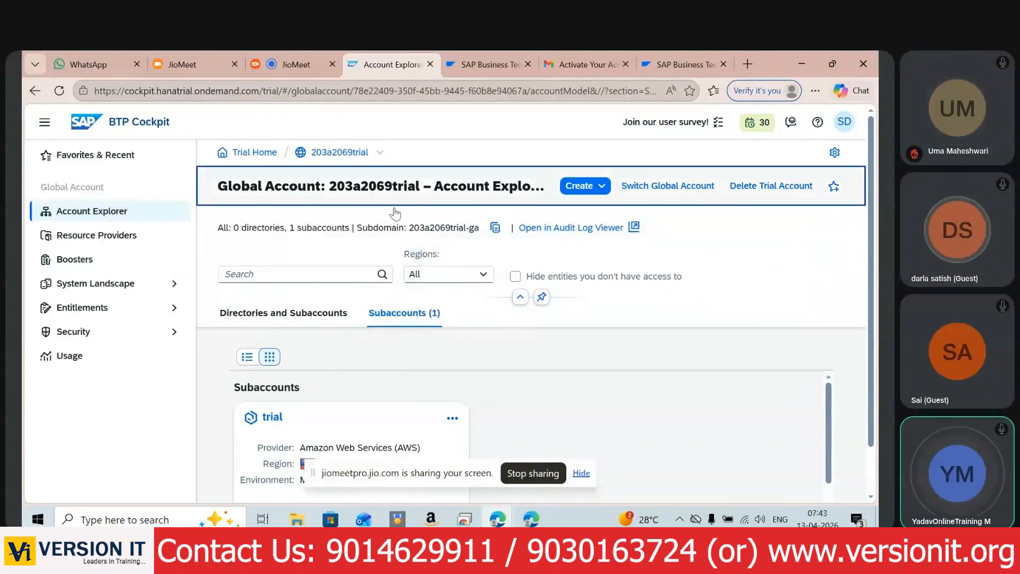
click(347, 421)
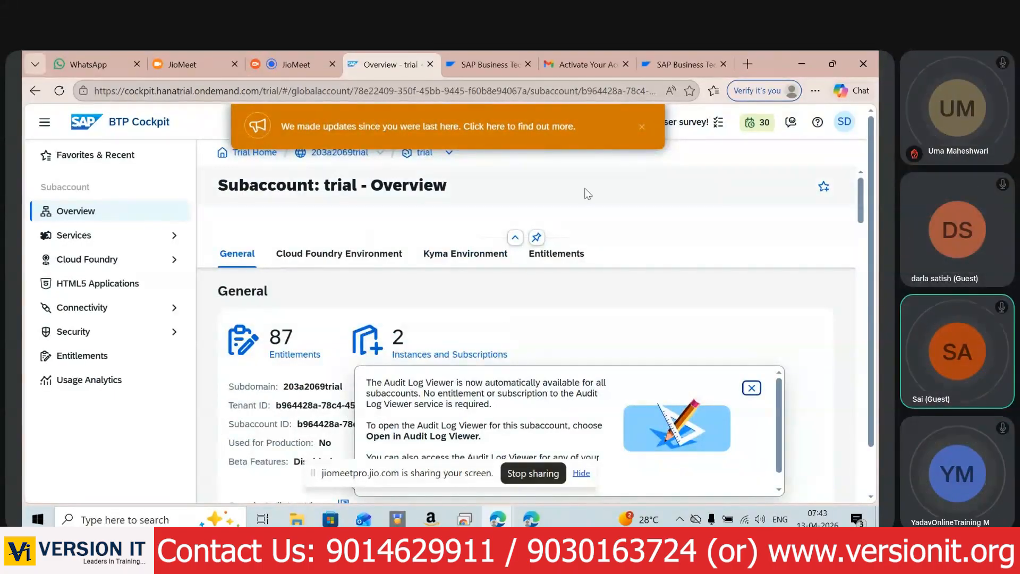
Dismiss the update notice and open Services > Service Marketplace for the trial subaccount
click(642, 126)
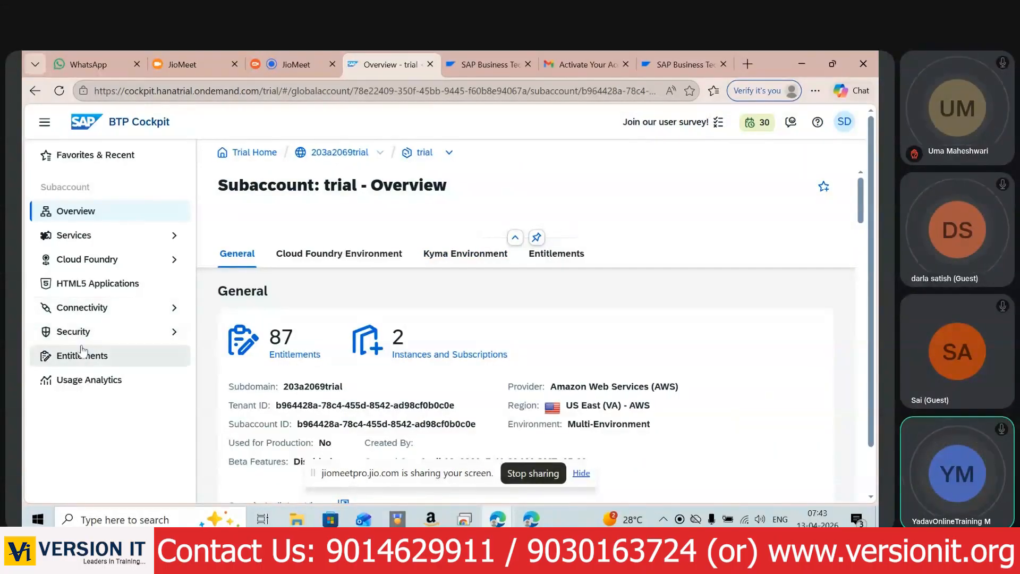
click(101, 242)
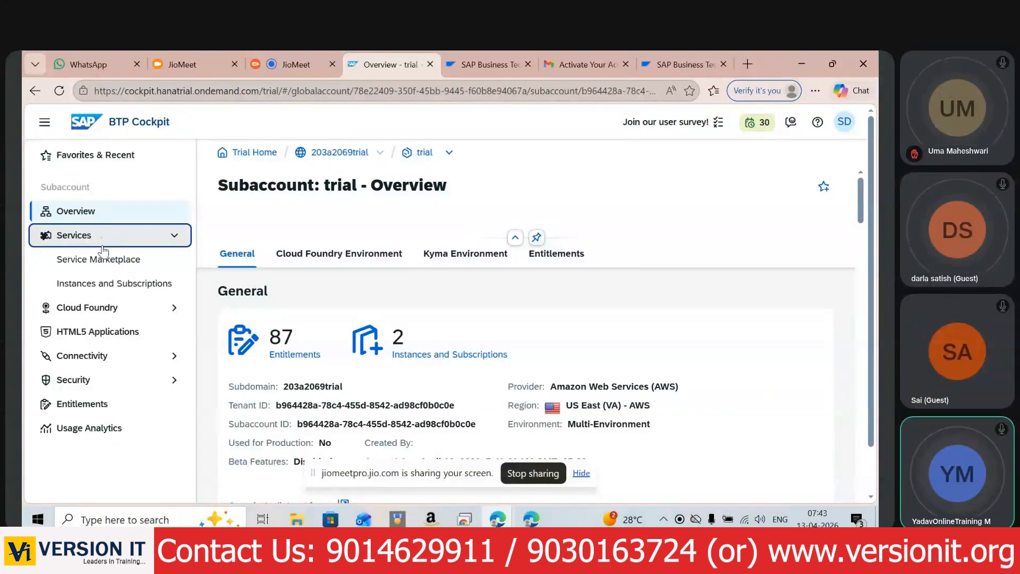
click(107, 260)
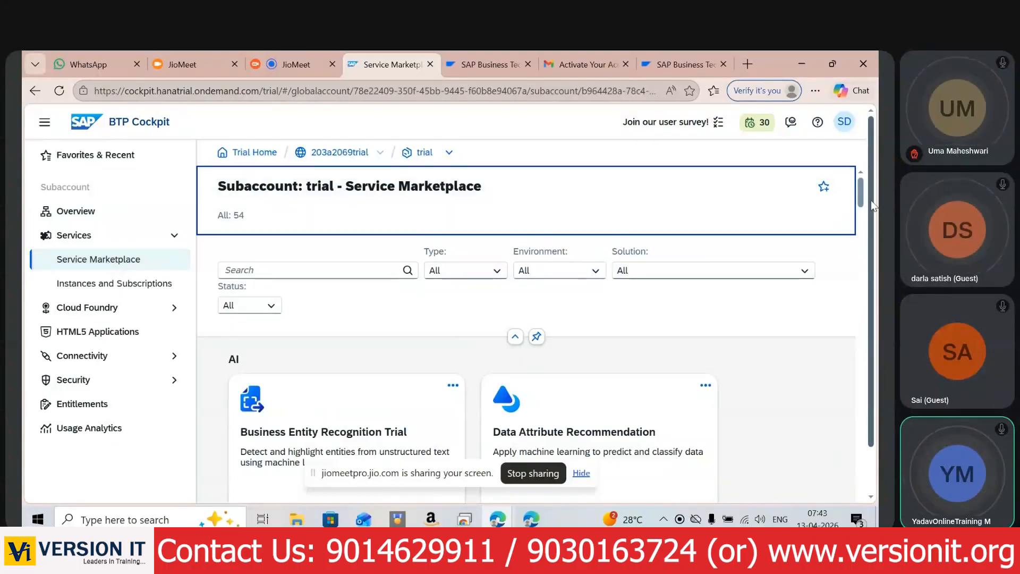
Search the marketplace for 'integration suit' and open the Integration Suite service card
drag(870, 200, 868, 246)
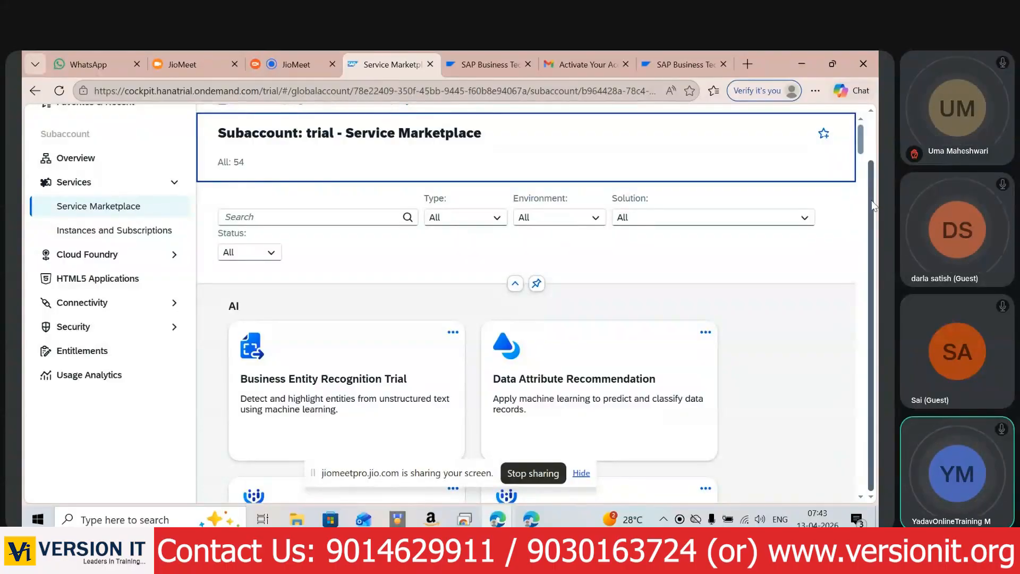
drag(872, 202, 868, 162)
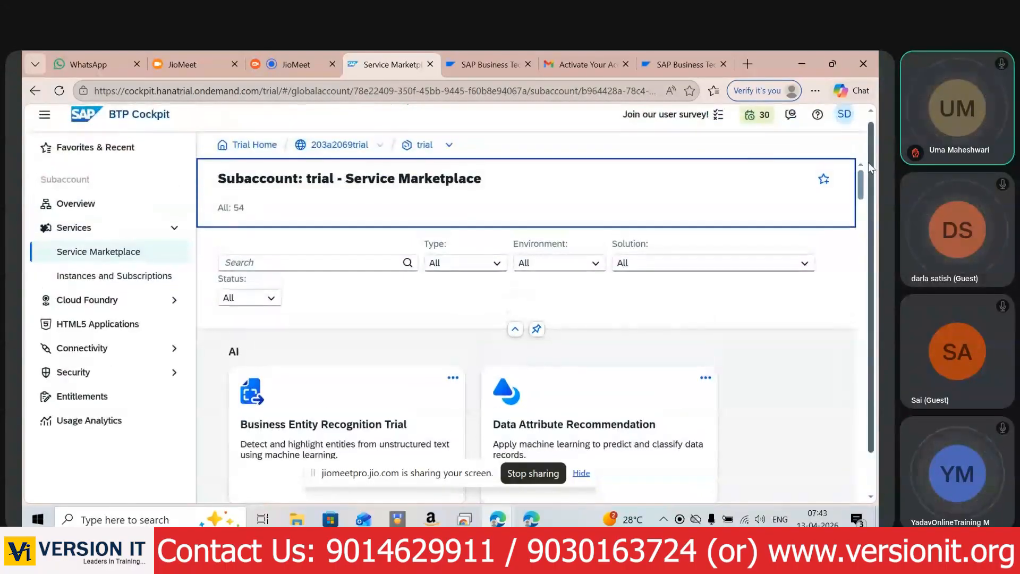
click(330, 264)
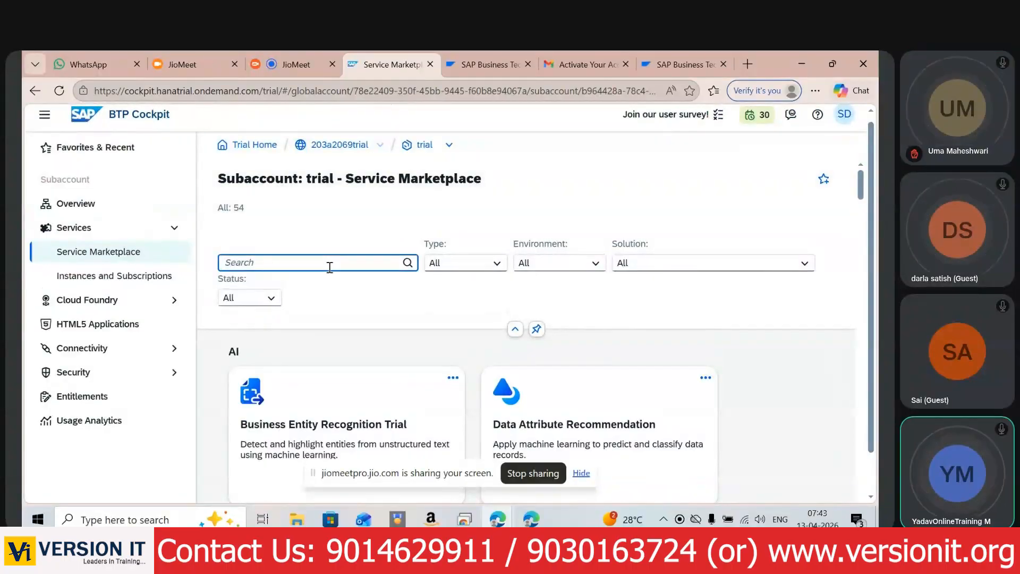
text(inte)
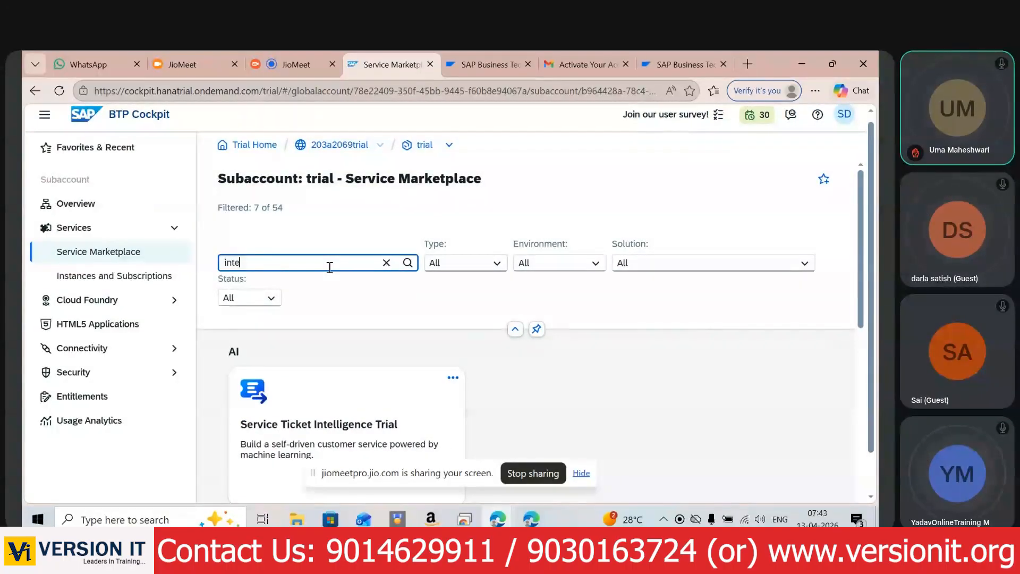
text(grat)
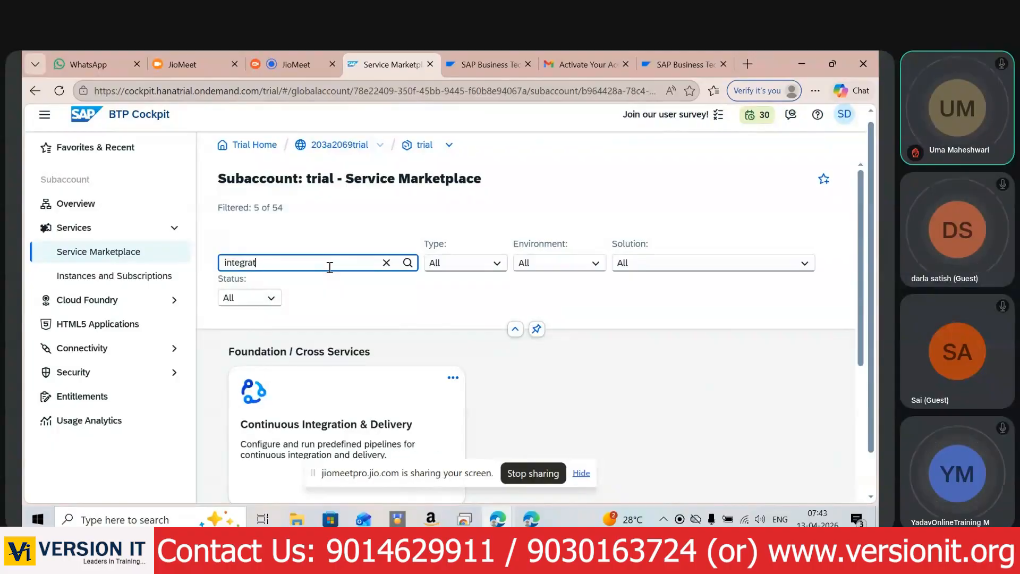
text(ions)
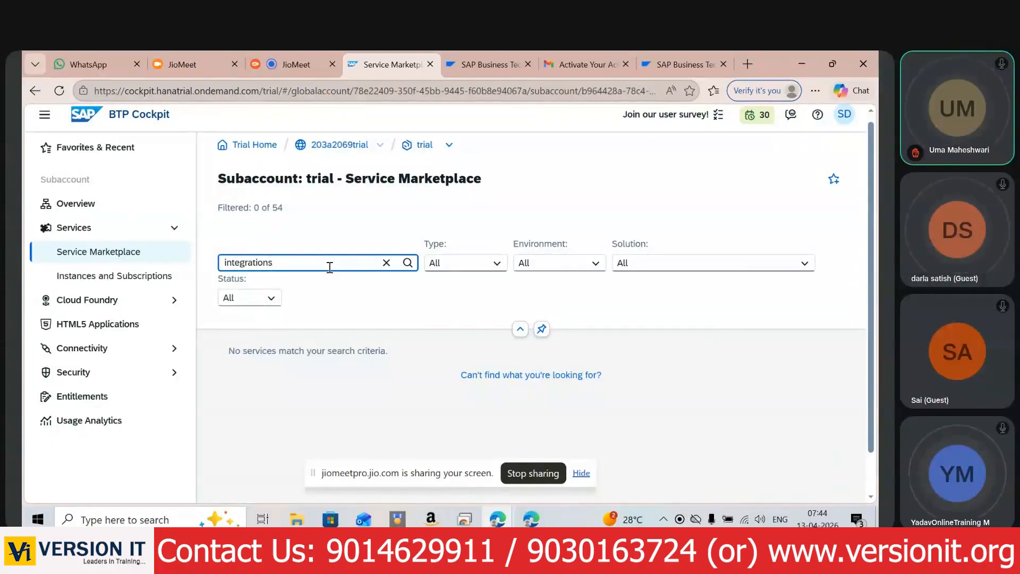
key(BackSpace)
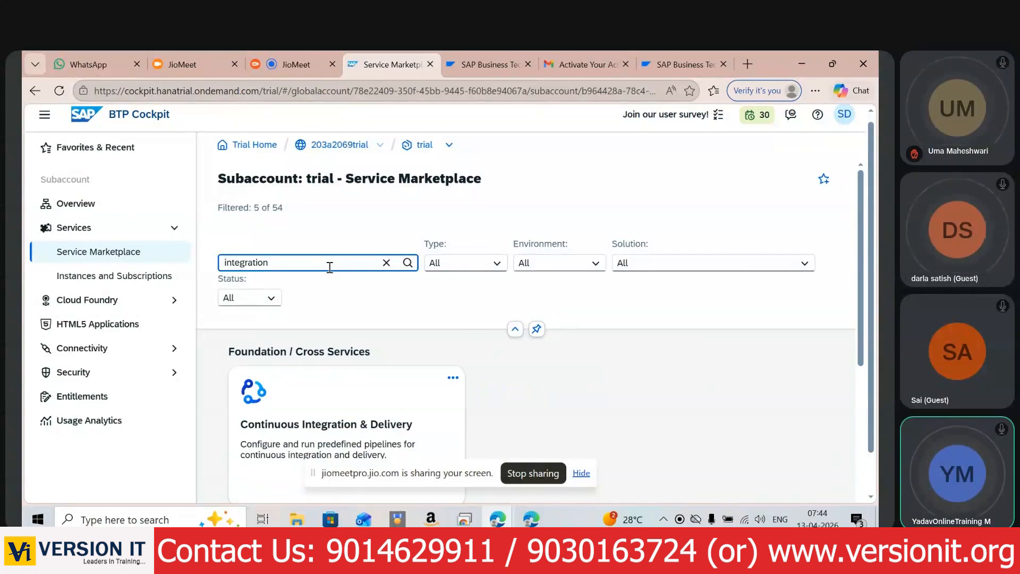
text(suit)
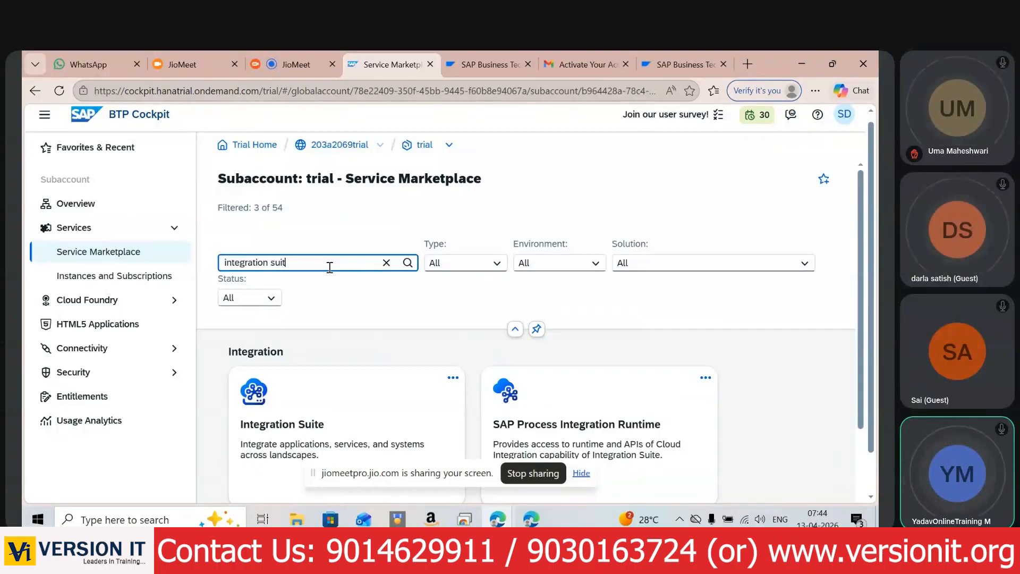
click(328, 433)
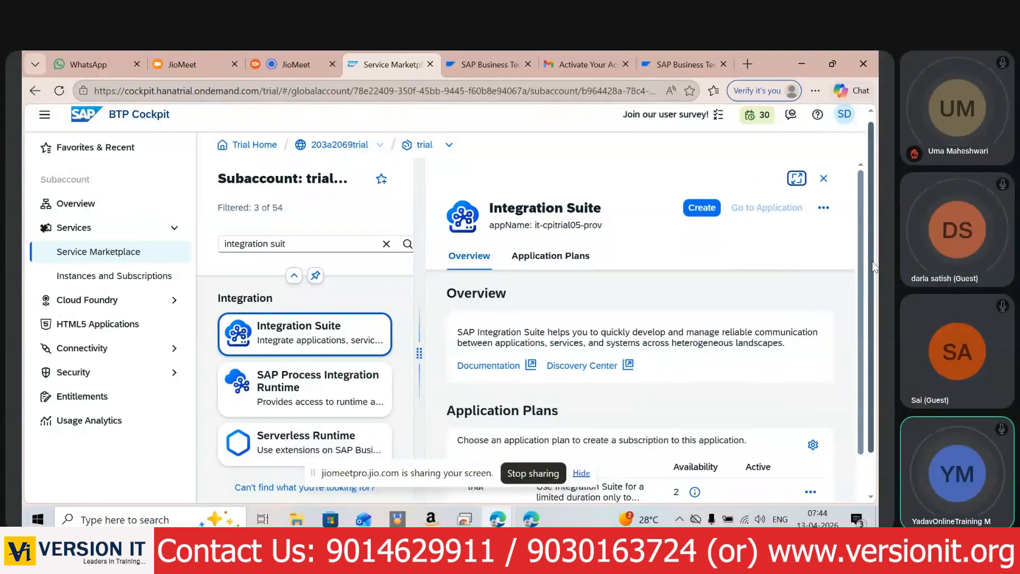
drag(873, 265, 871, 286)
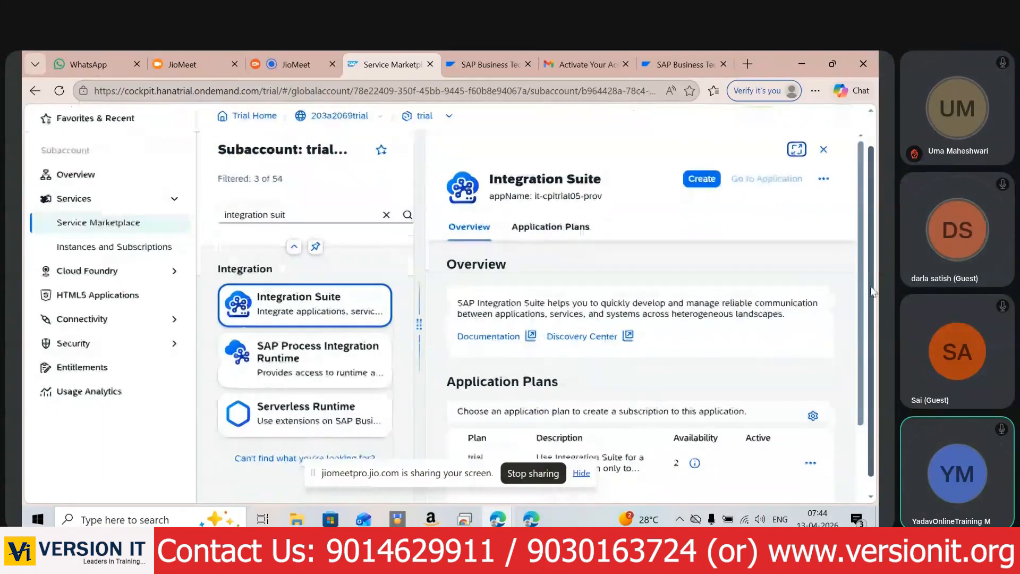
Create an Integration Suite subscription with the trial plan and close the confirmation
click(709, 173)
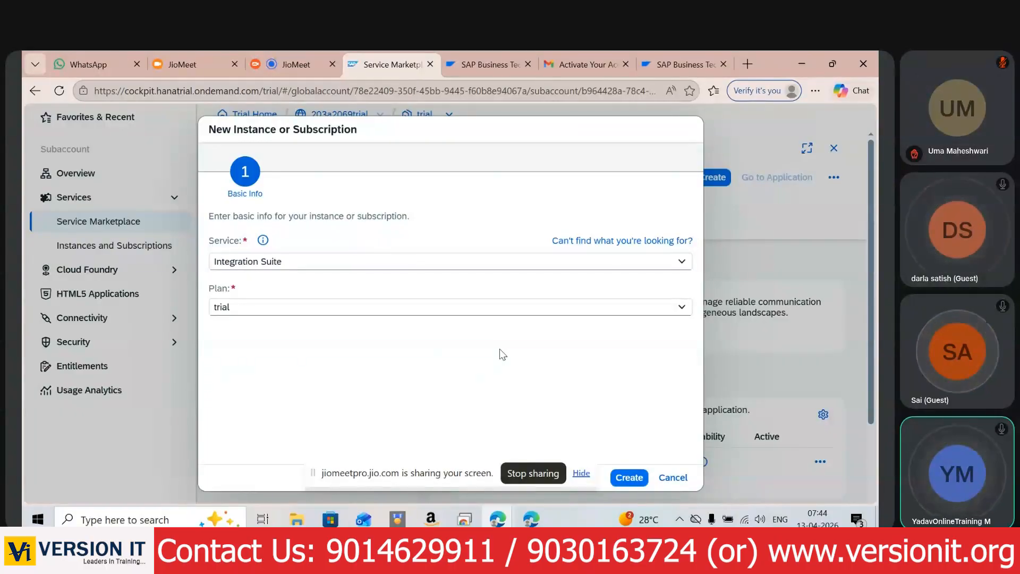
click(628, 481)
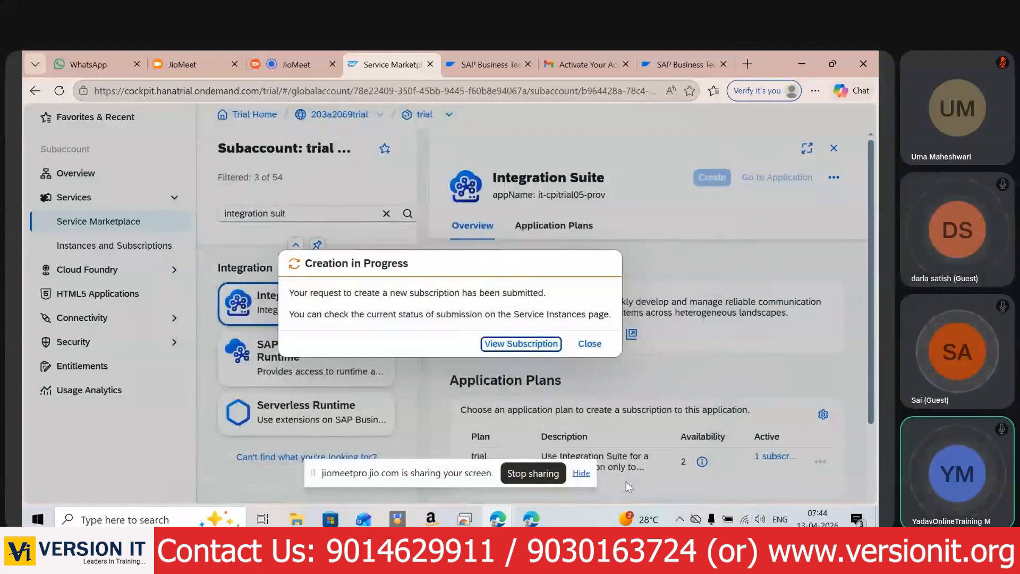
click(591, 351)
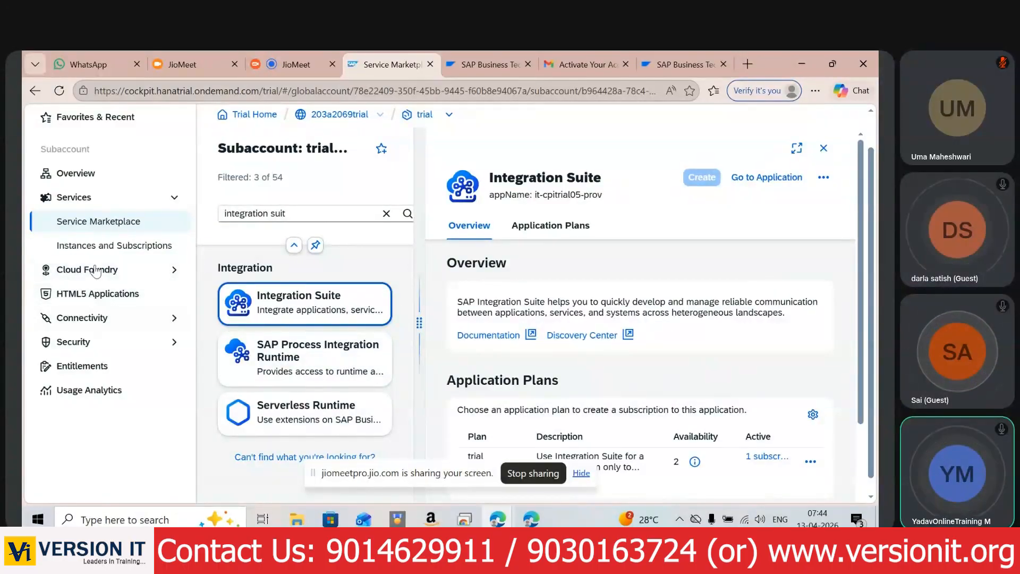
Confirm Integration Suite under Instances and Subscriptions, then open Security > Users
click(100, 246)
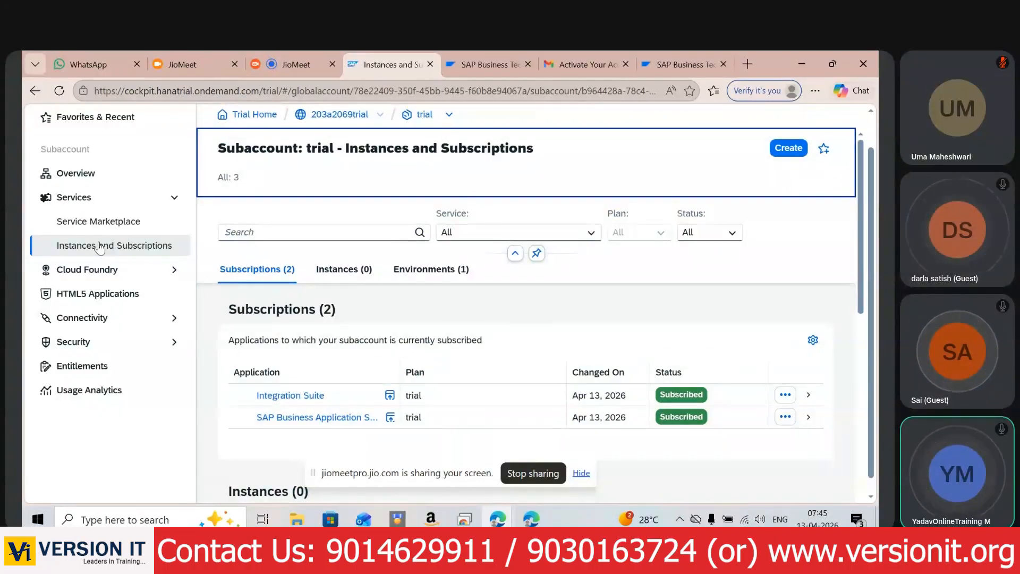
click(86, 348)
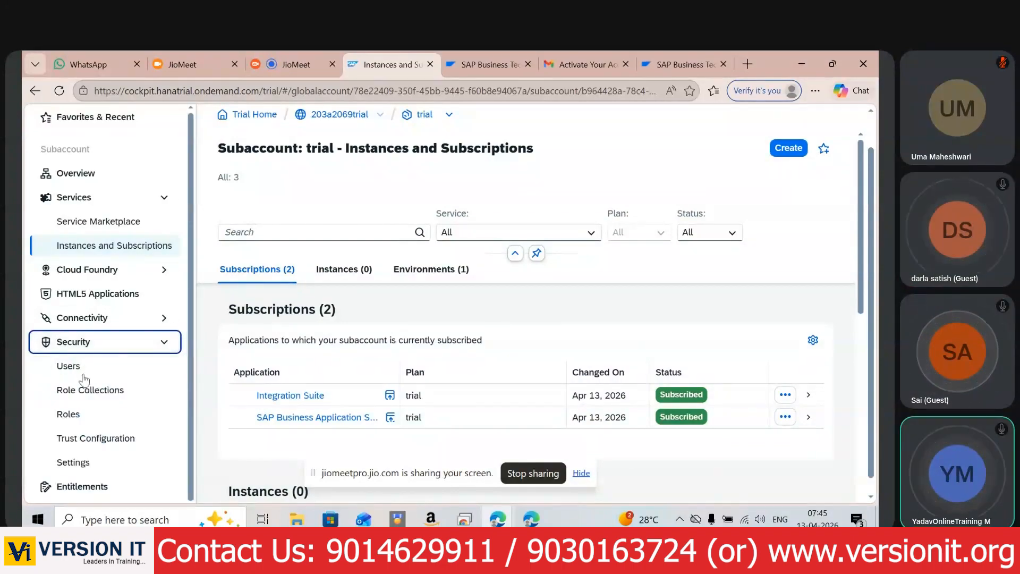
click(82, 371)
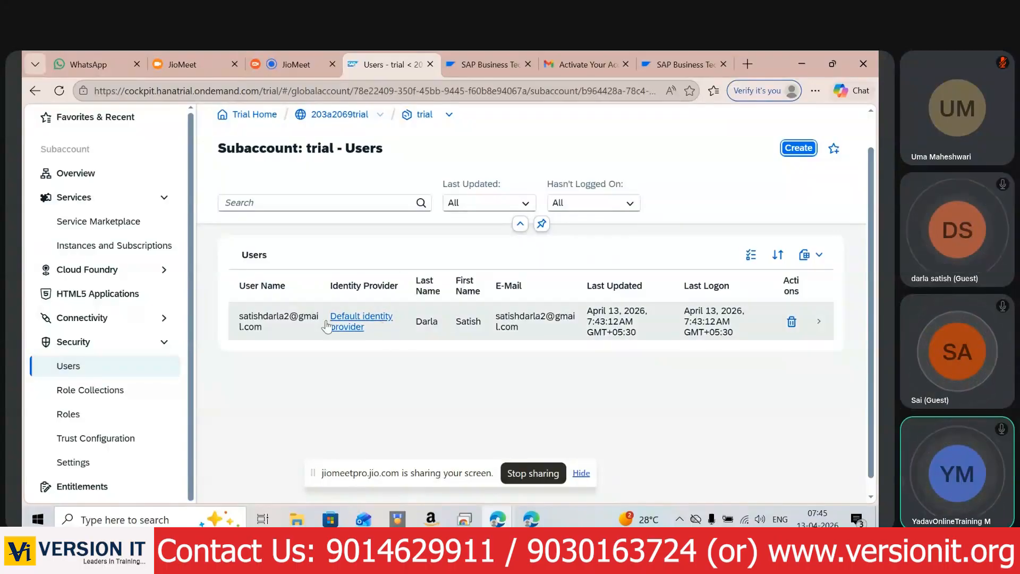
Open the trial user's details from the subaccount's Users list
click(287, 324)
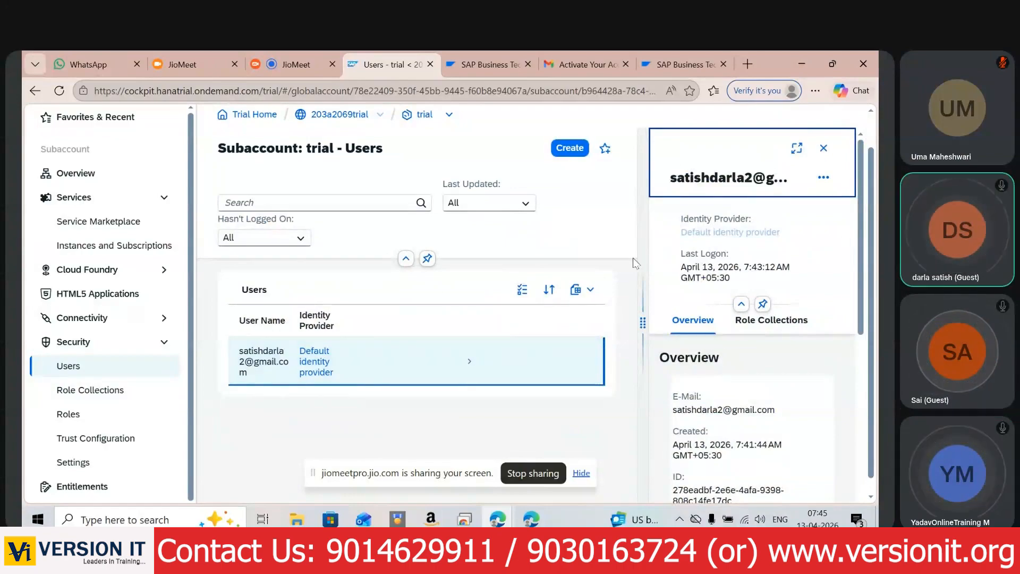
click(96, 391)
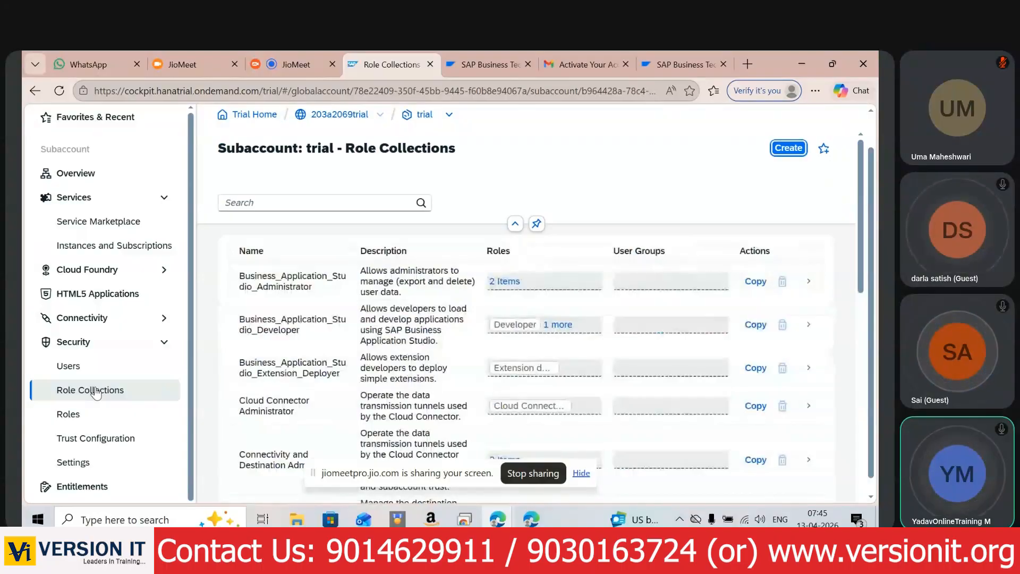
click(35, 91)
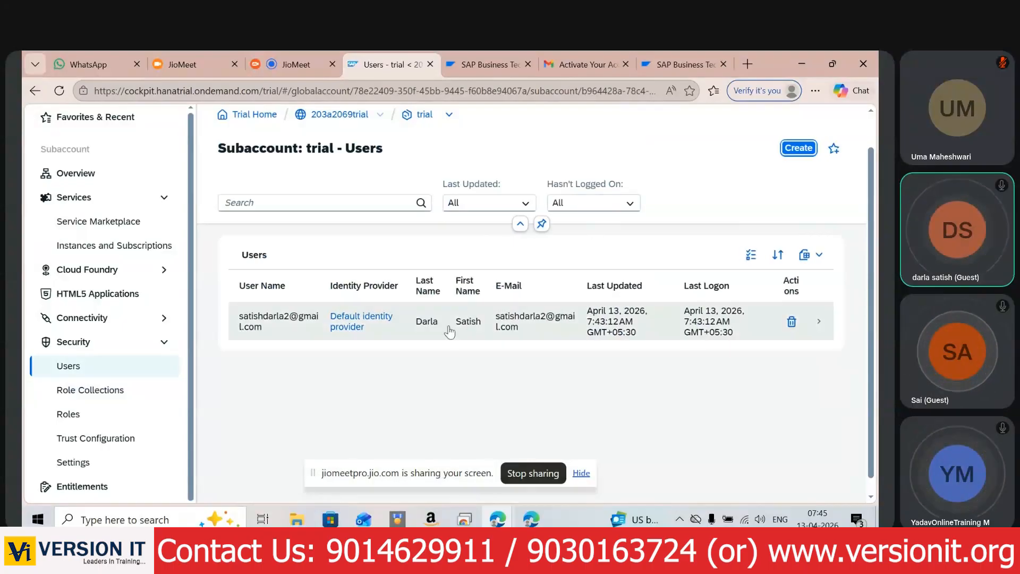
click(286, 325)
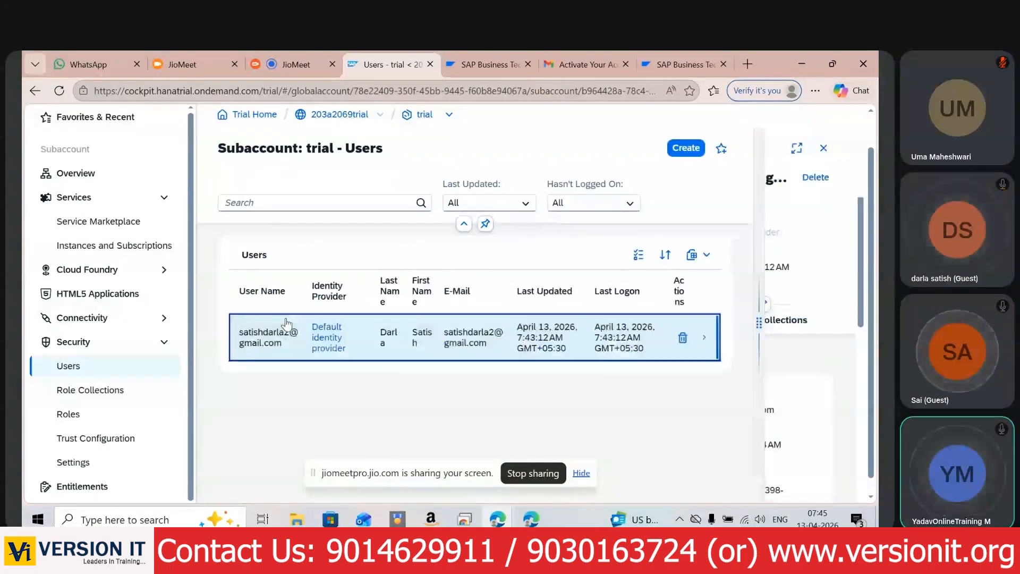
Assign the Integration_Provisioner role collection to the user via its Role Collections section
click(762, 321)
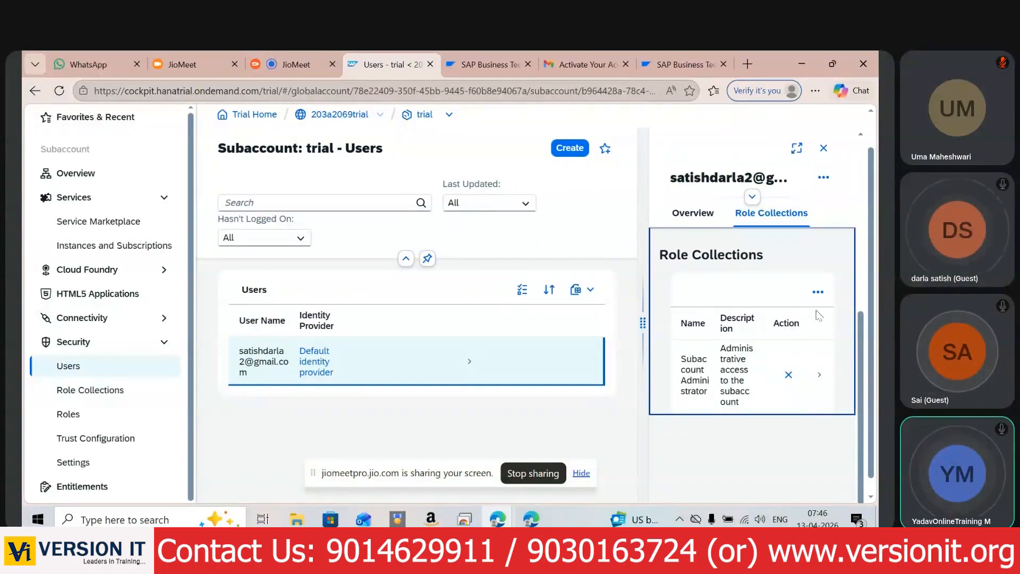
click(818, 292)
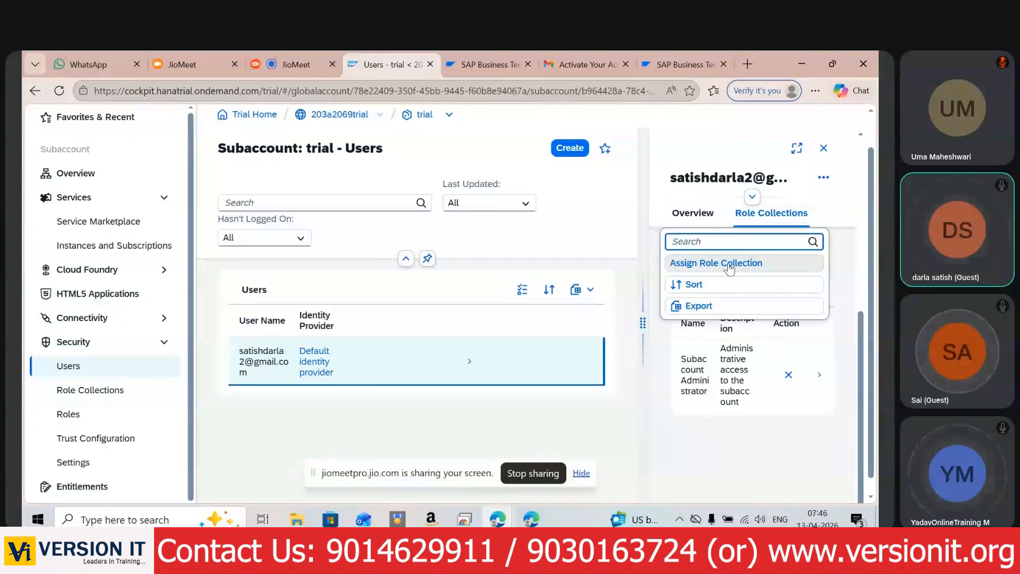
click(729, 266)
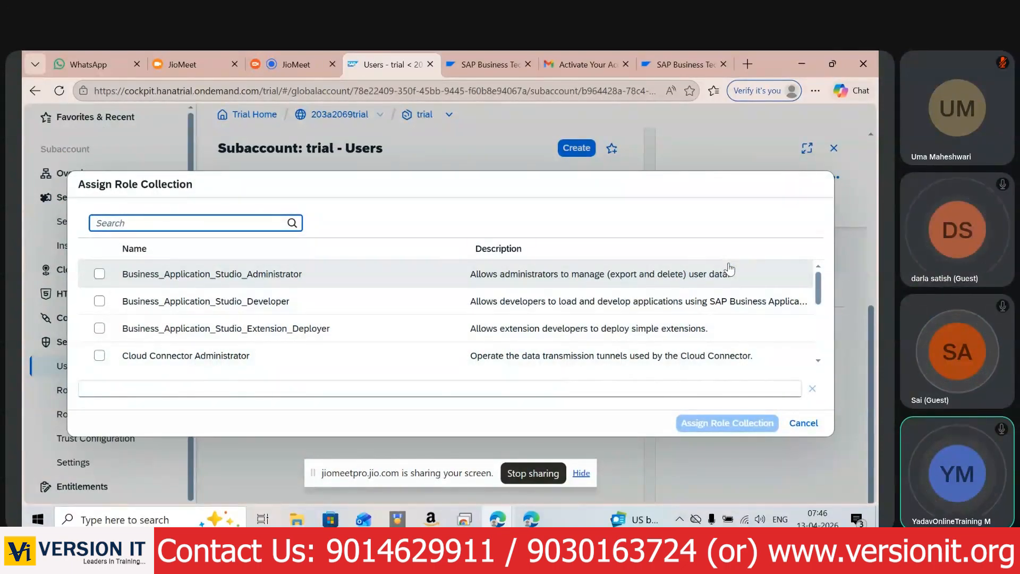
text(integration)
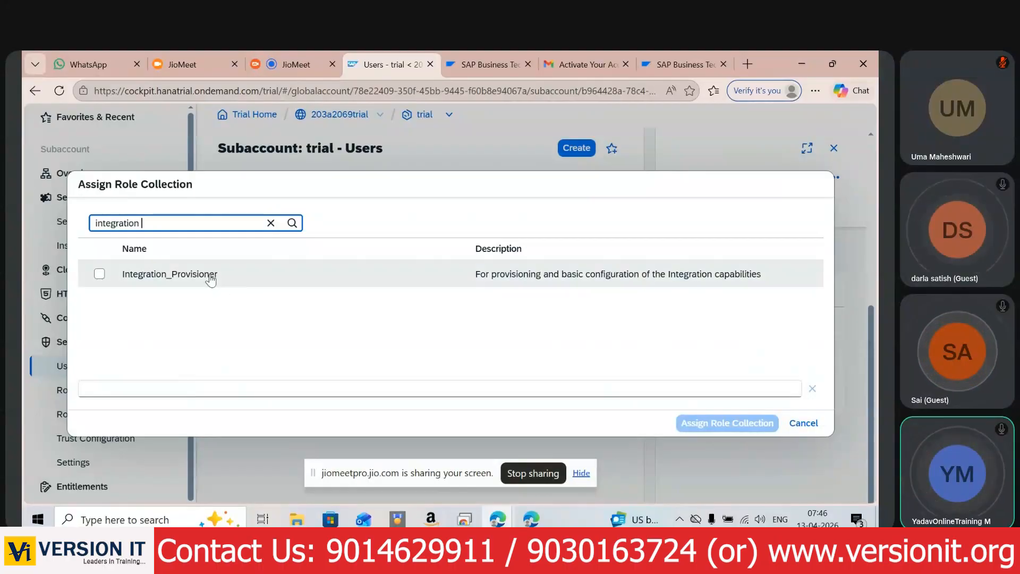
click(211, 280)
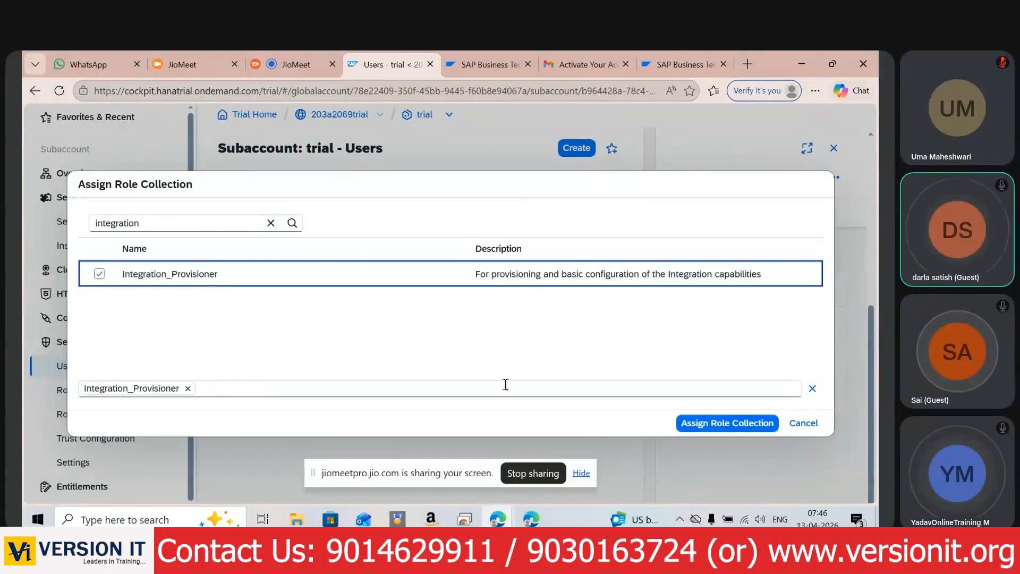
click(704, 432)
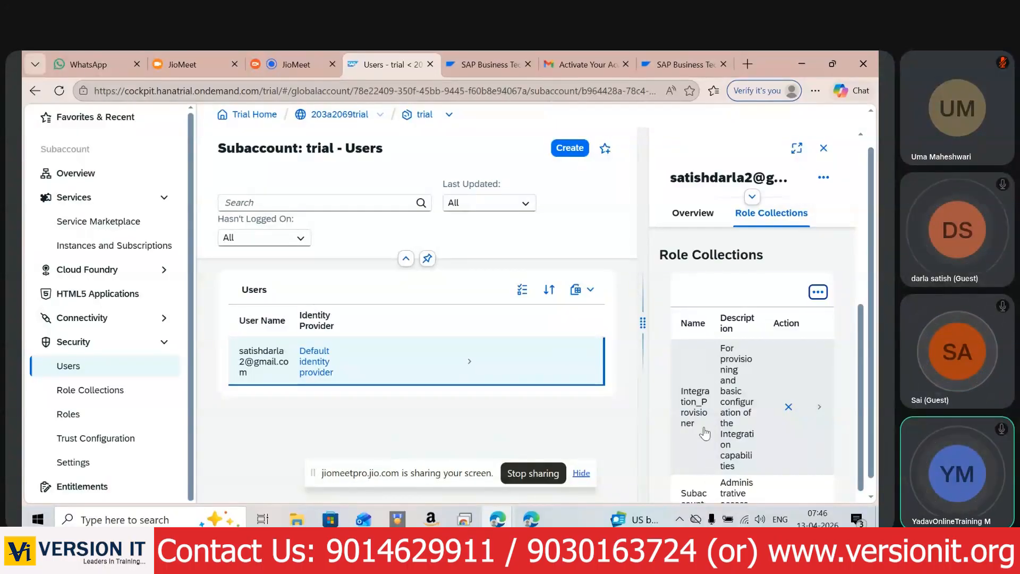
Launch the subscribed Integration Suite application from Instances and Subscriptions
click(107, 248)
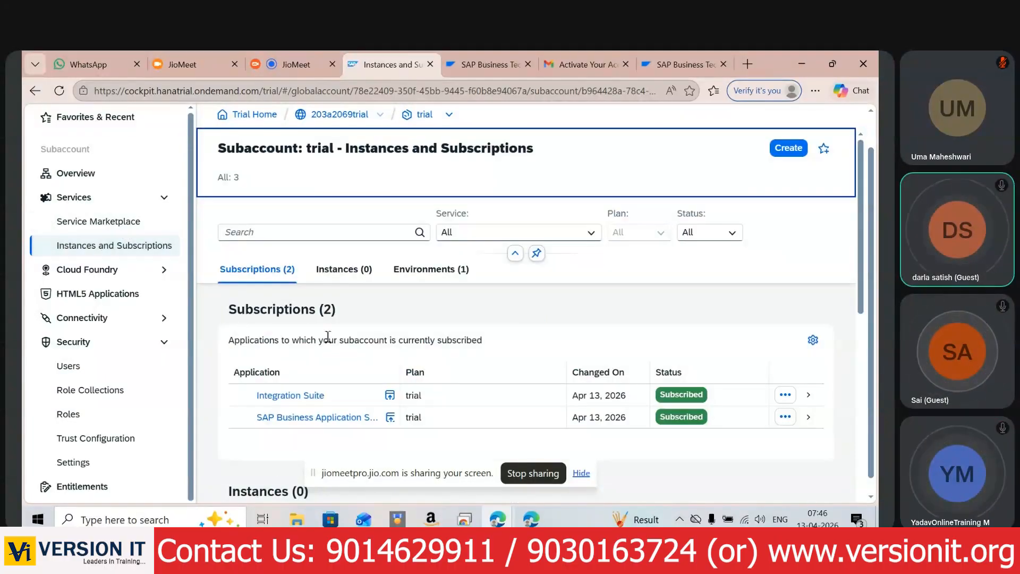
click(303, 397)
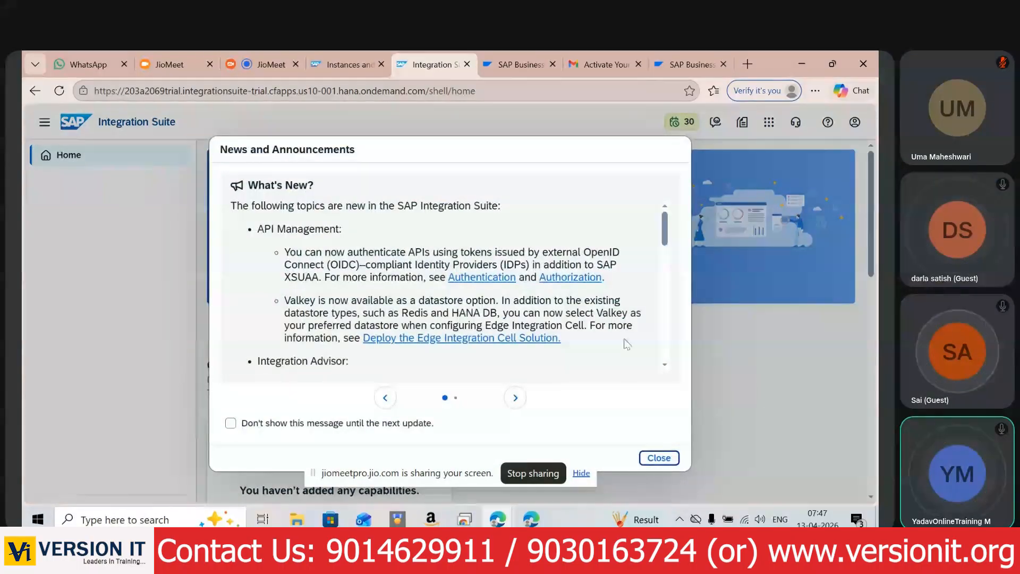
Tick 'Don't show this message until the next update' and close News and Announcements
click(230, 423)
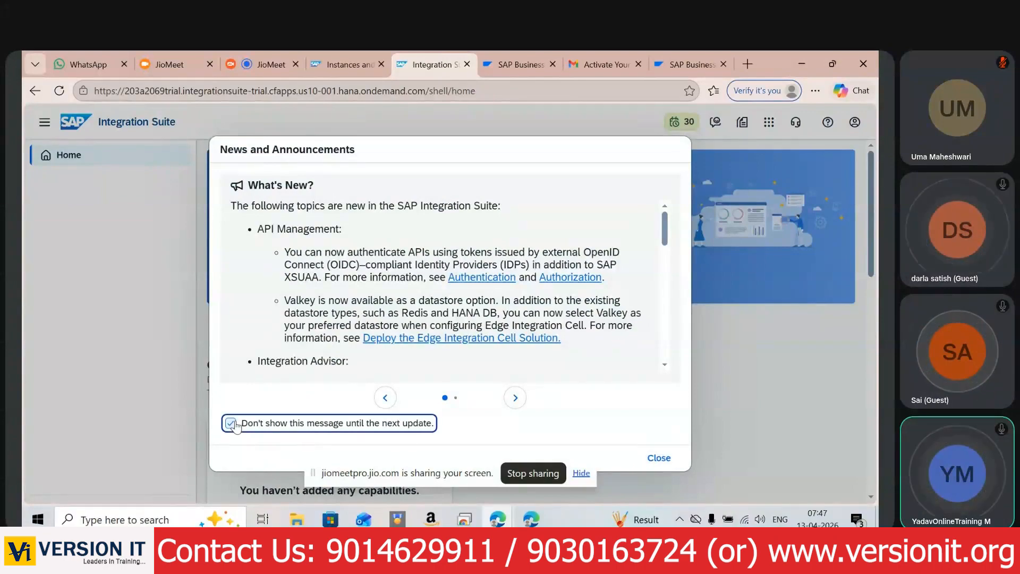
click(650, 464)
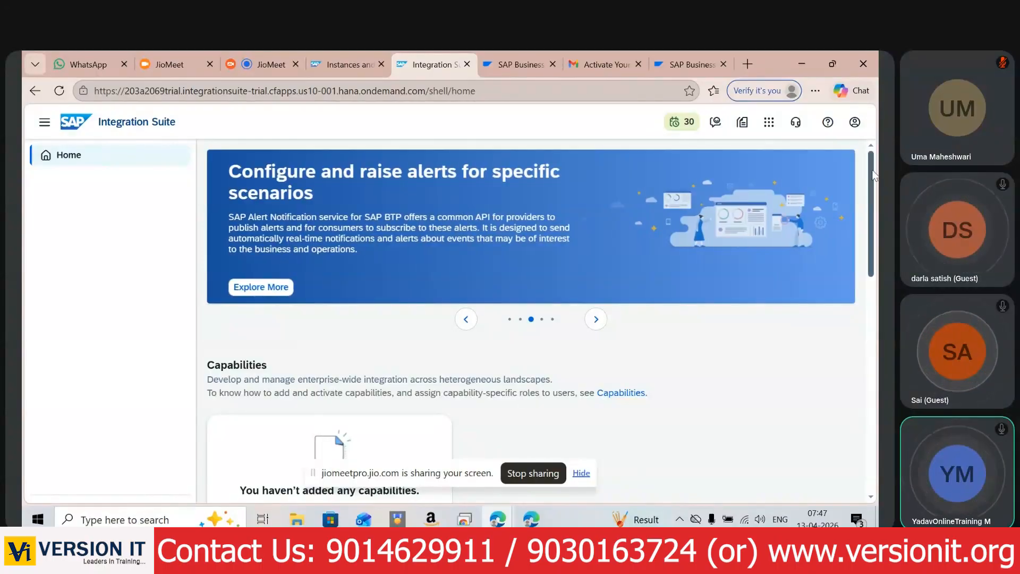
drag(871, 171, 869, 226)
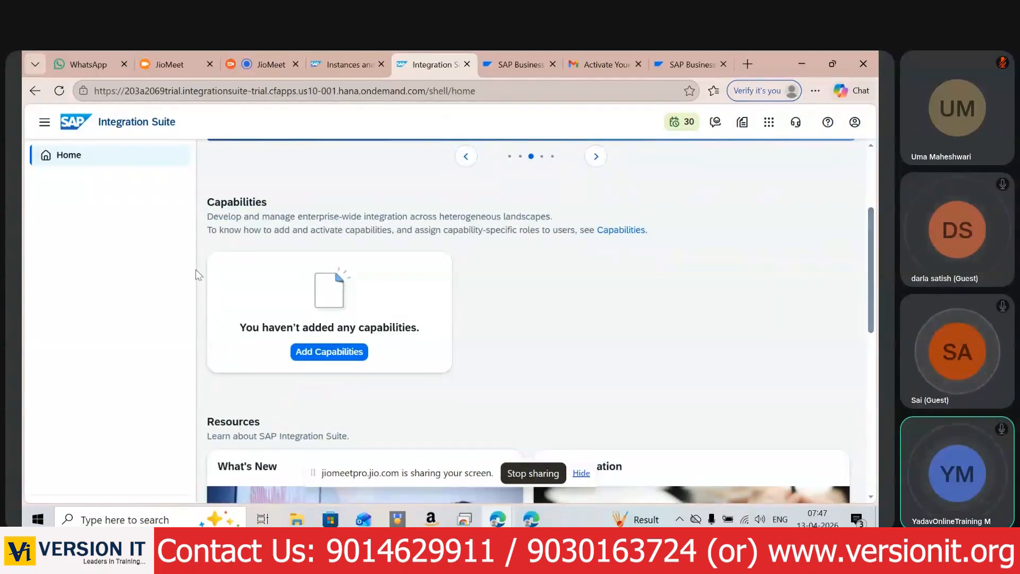
Start adding capabilities and select Build Integration Scenarios and Manage APIs
click(329, 357)
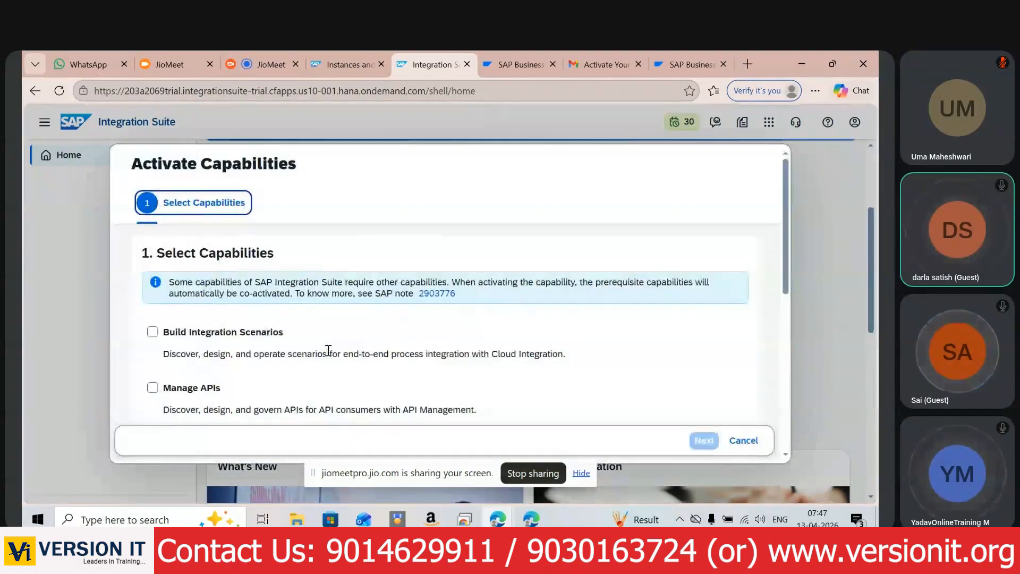
click(152, 333)
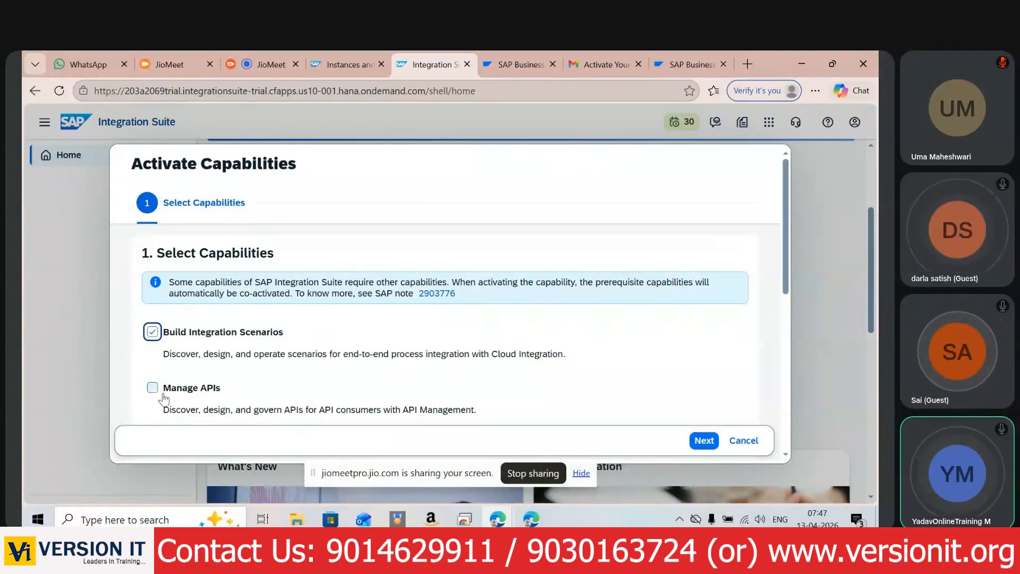
click(152, 388)
drag(784, 260, 768, 325)
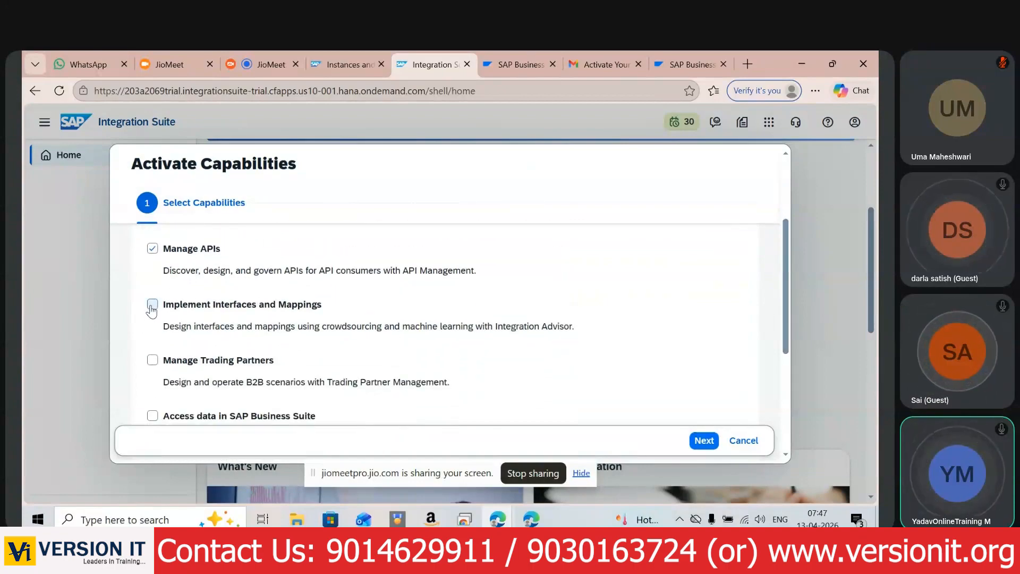
scroll(261, 349, up, 5)
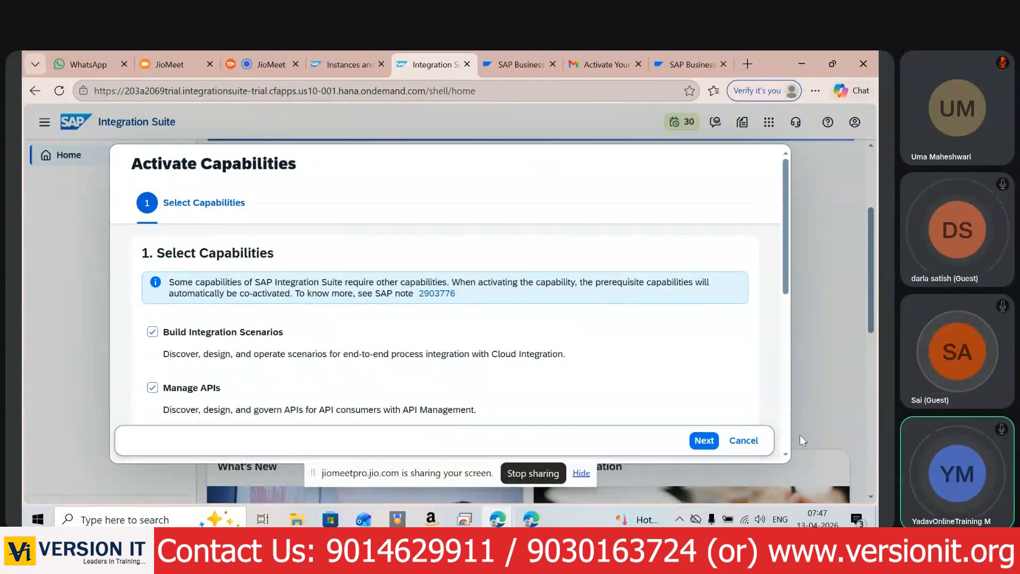
scroll(789, 436, down, 8)
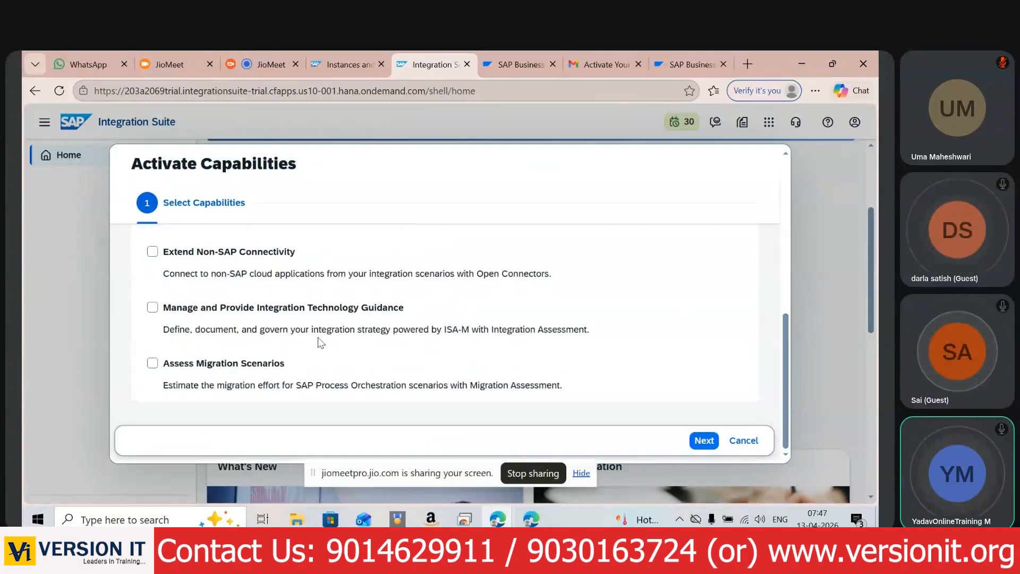
scroll(321, 305, up, 8)
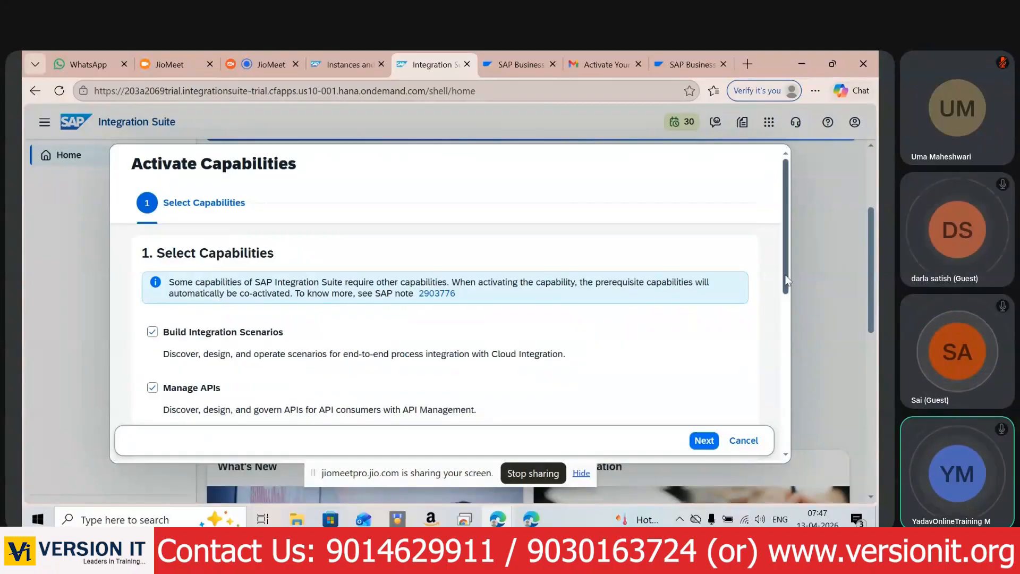
scroll(785, 308, down, 3)
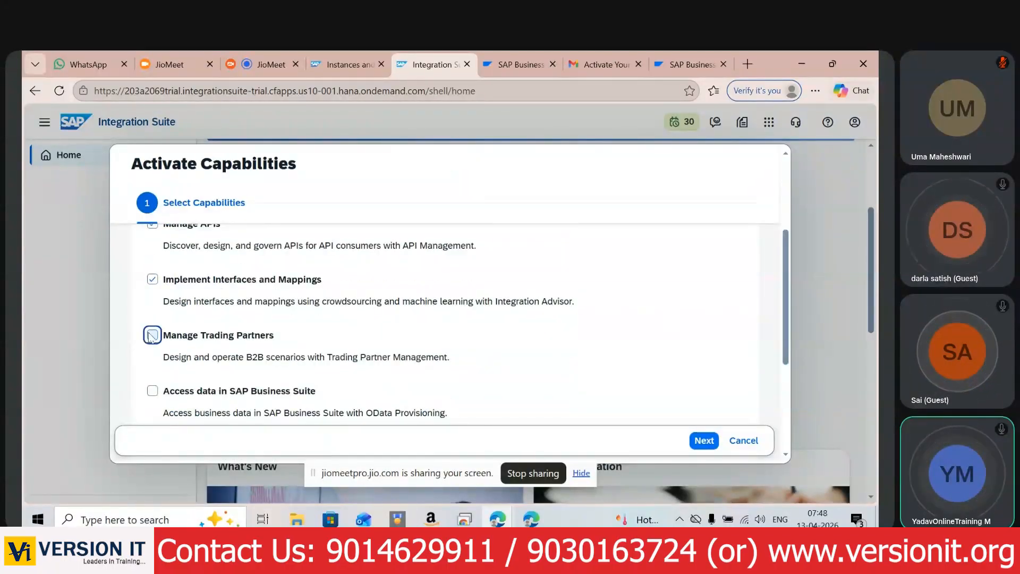
Also select Manage Trading Partners, Access data in SAP Business Suite, Extend Non-SAP Connectivity, Integration Technology Guidance, then continue
click(151, 334)
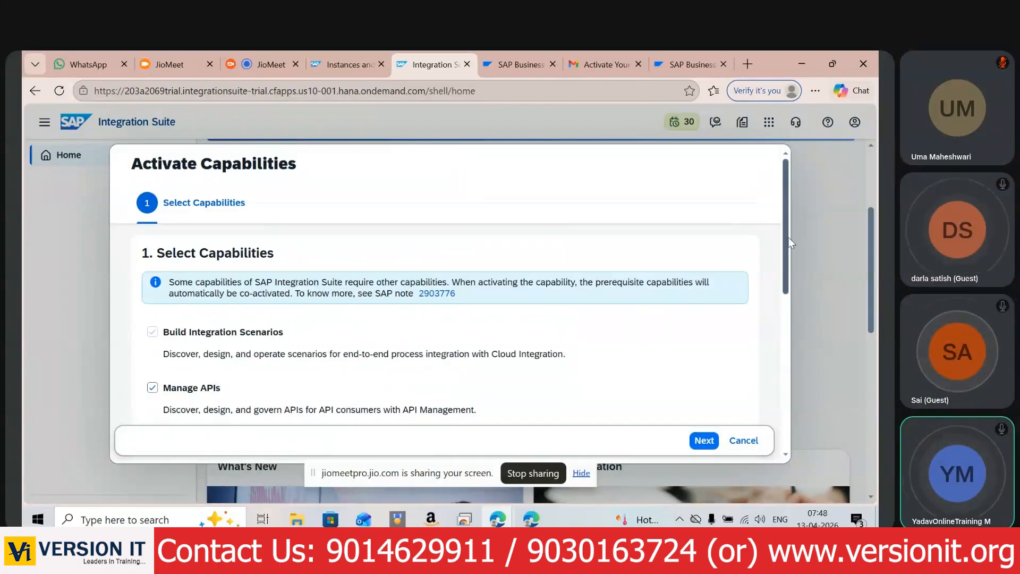
drag(786, 238, 786, 346)
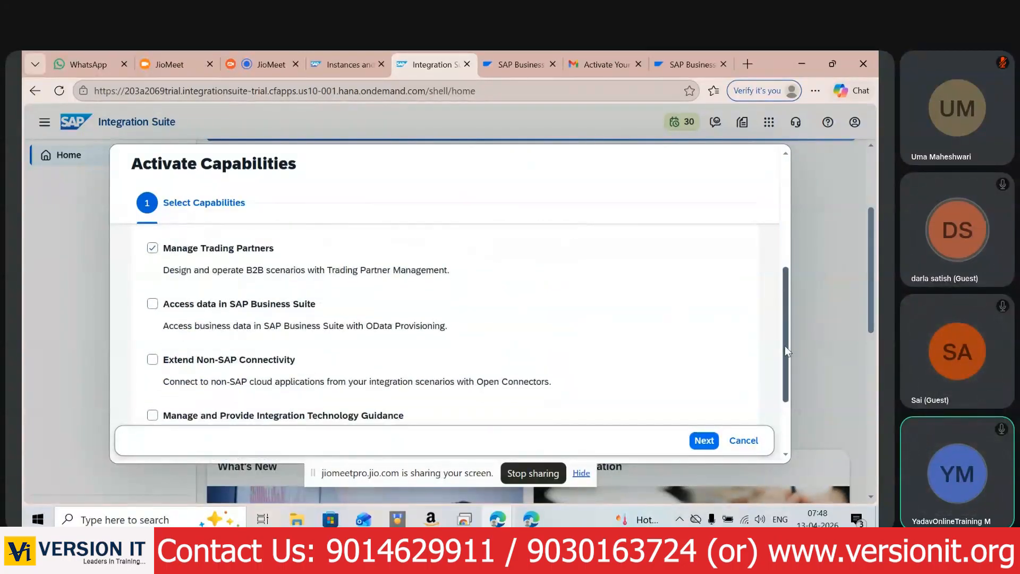
click(153, 304)
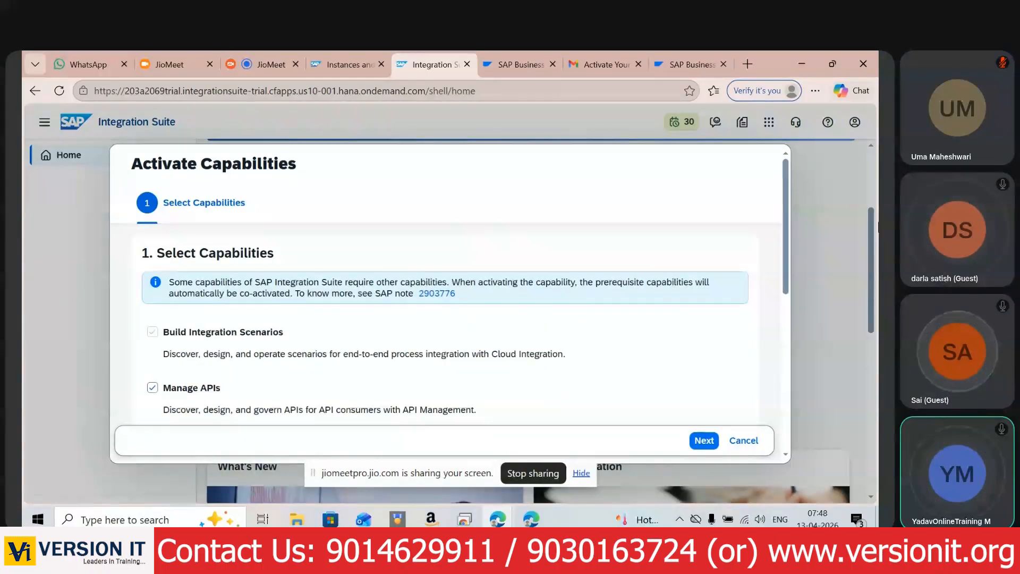
drag(787, 257, 792, 390)
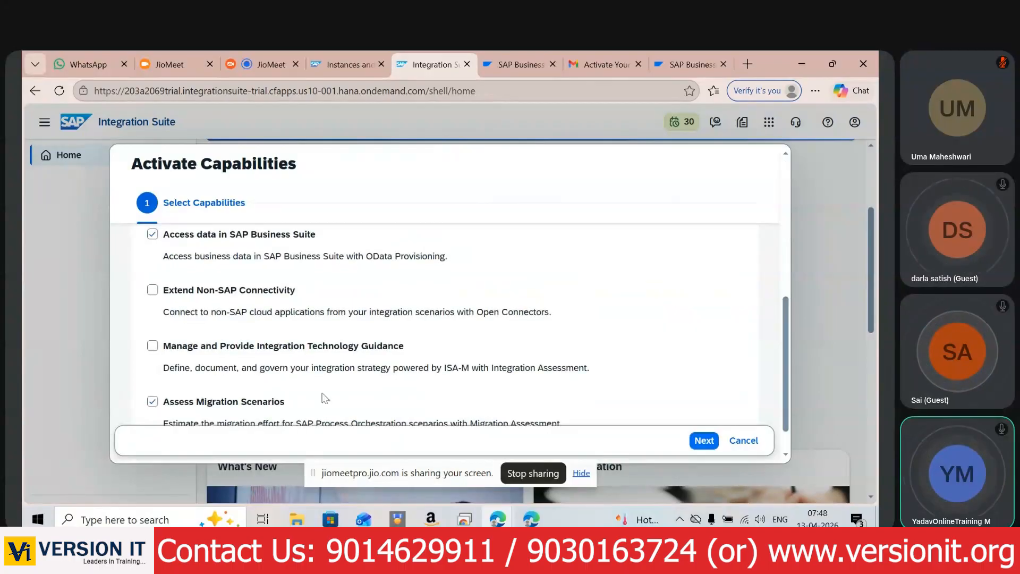
click(153, 291)
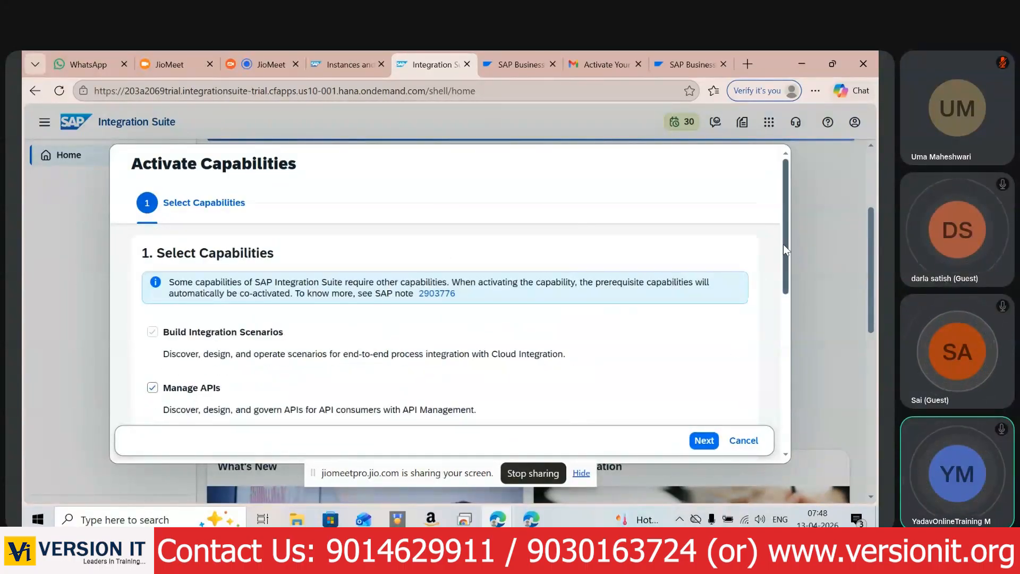
drag(784, 244, 817, 407)
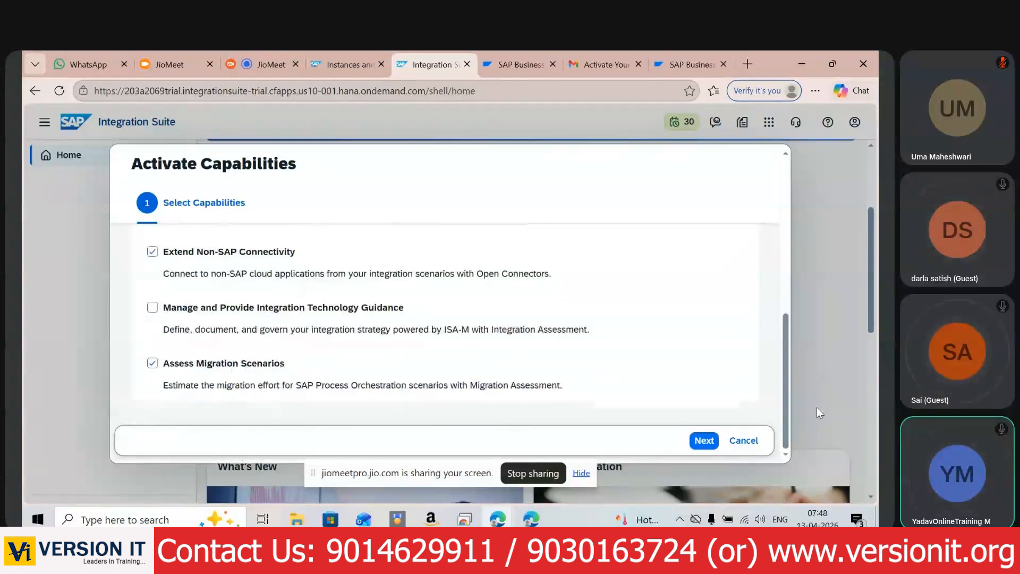
click(153, 309)
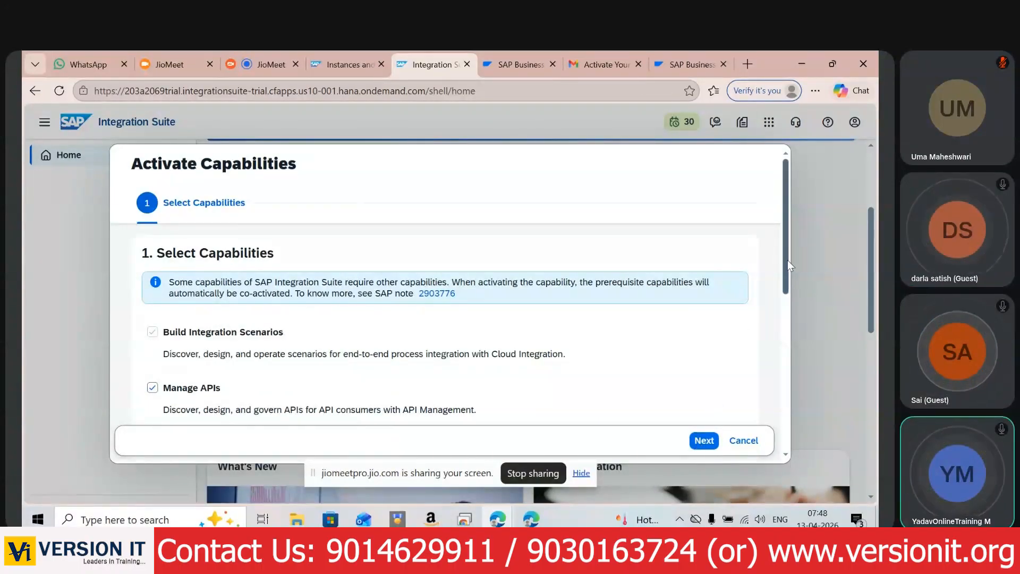
drag(788, 262, 824, 413)
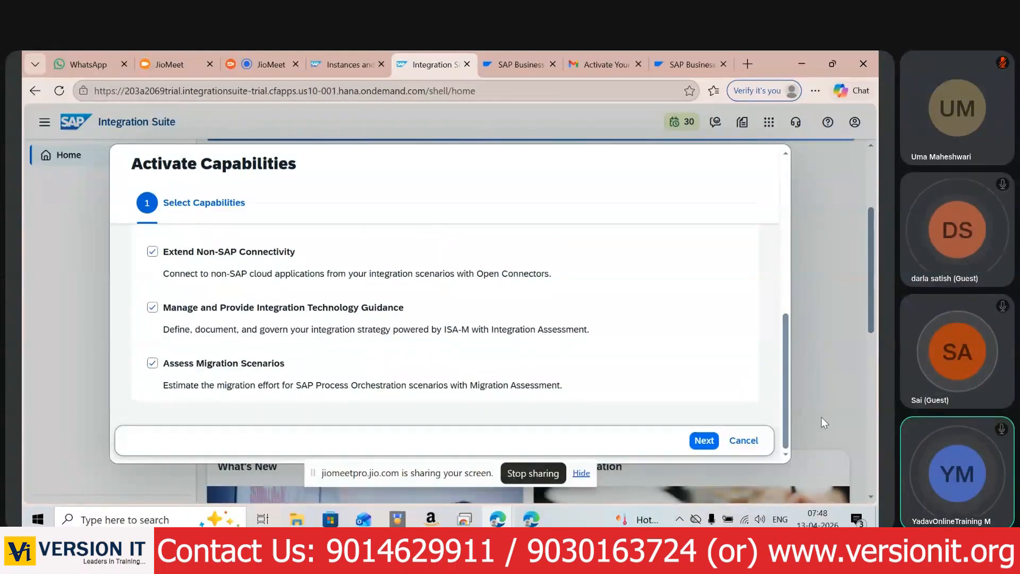
click(703, 440)
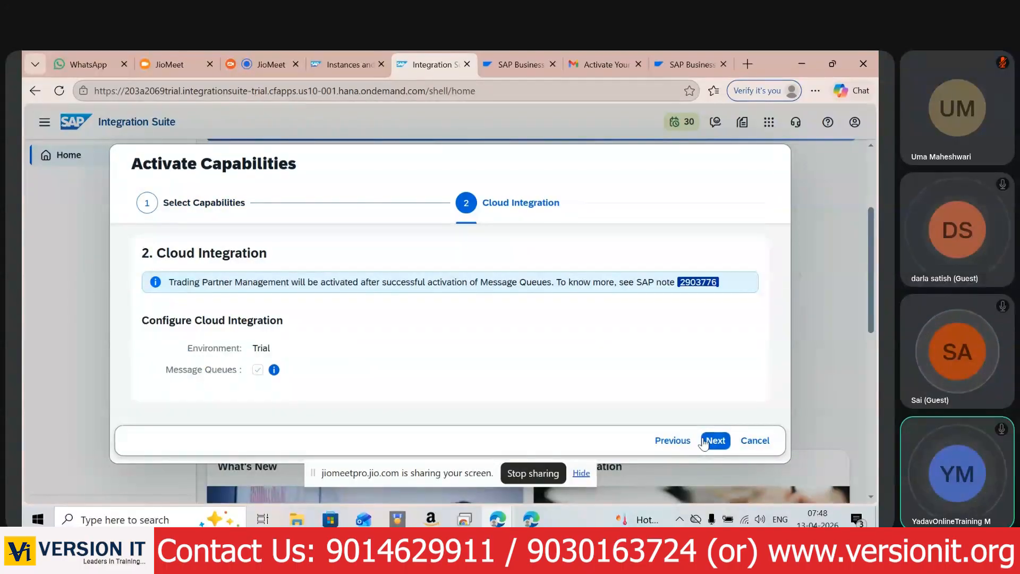
Turn on Graph in the API Management settings, then activate the capabilities from the Summary
click(714, 442)
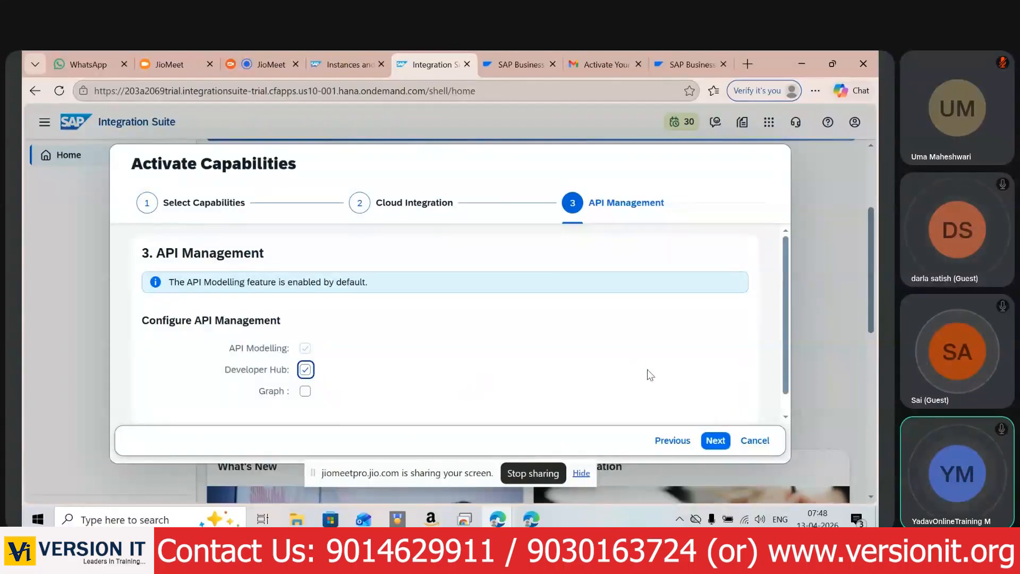
click(306, 392)
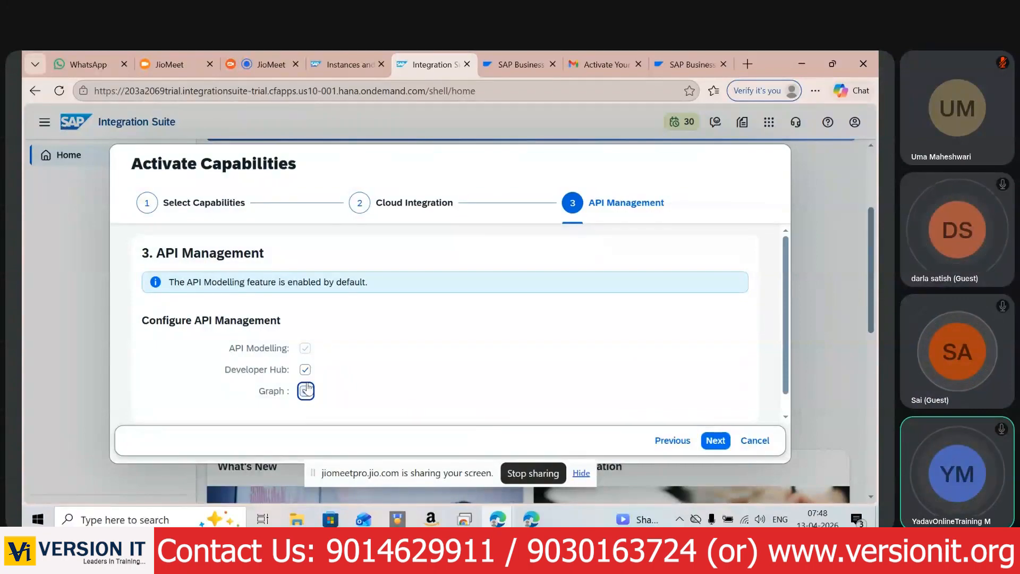
click(717, 440)
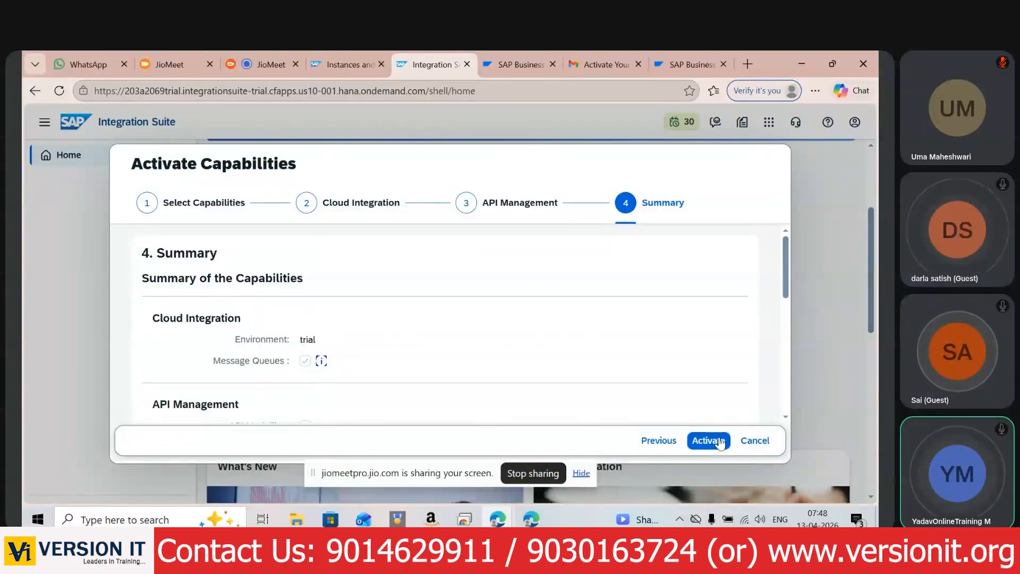
click(720, 441)
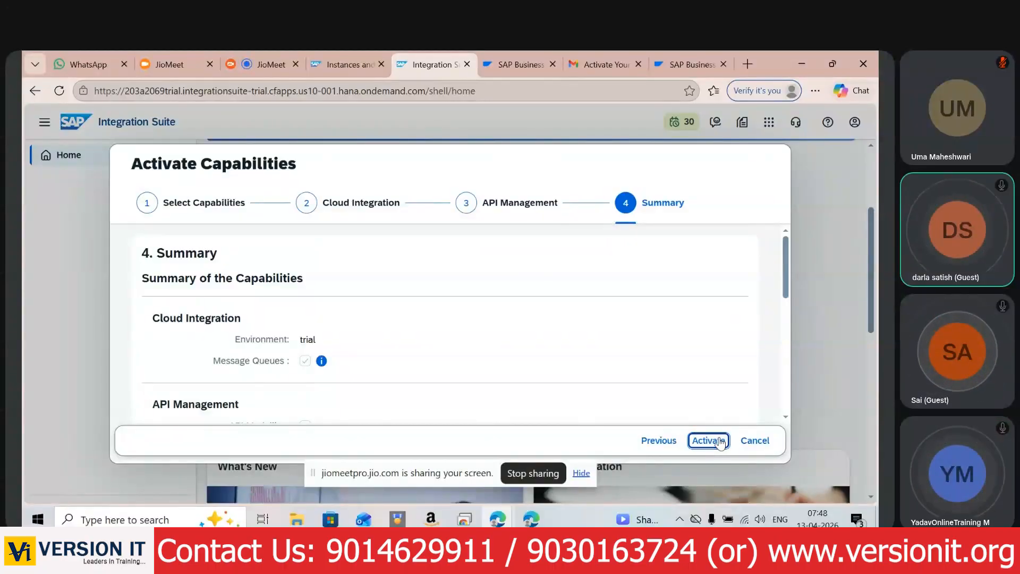